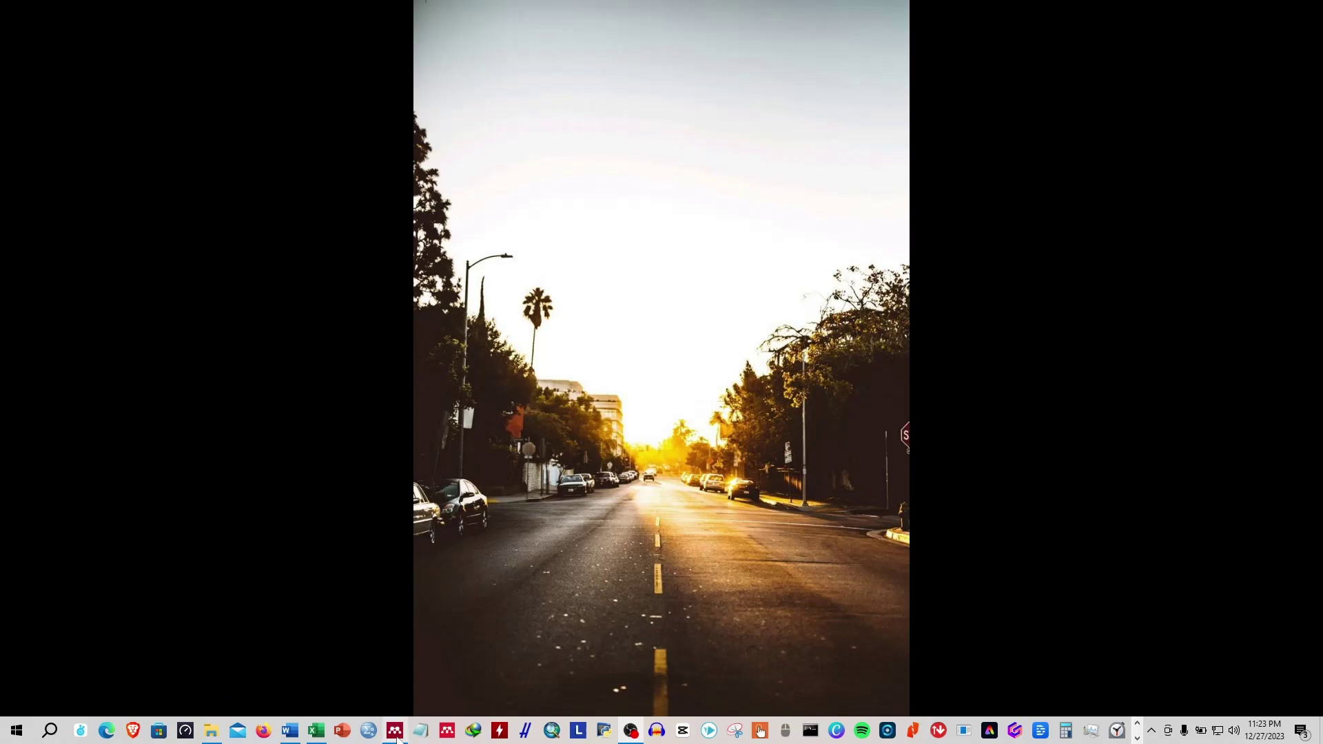
Show Mendeley Desktop's diabetes search results in a restored window moved up and left.
click(395, 730)
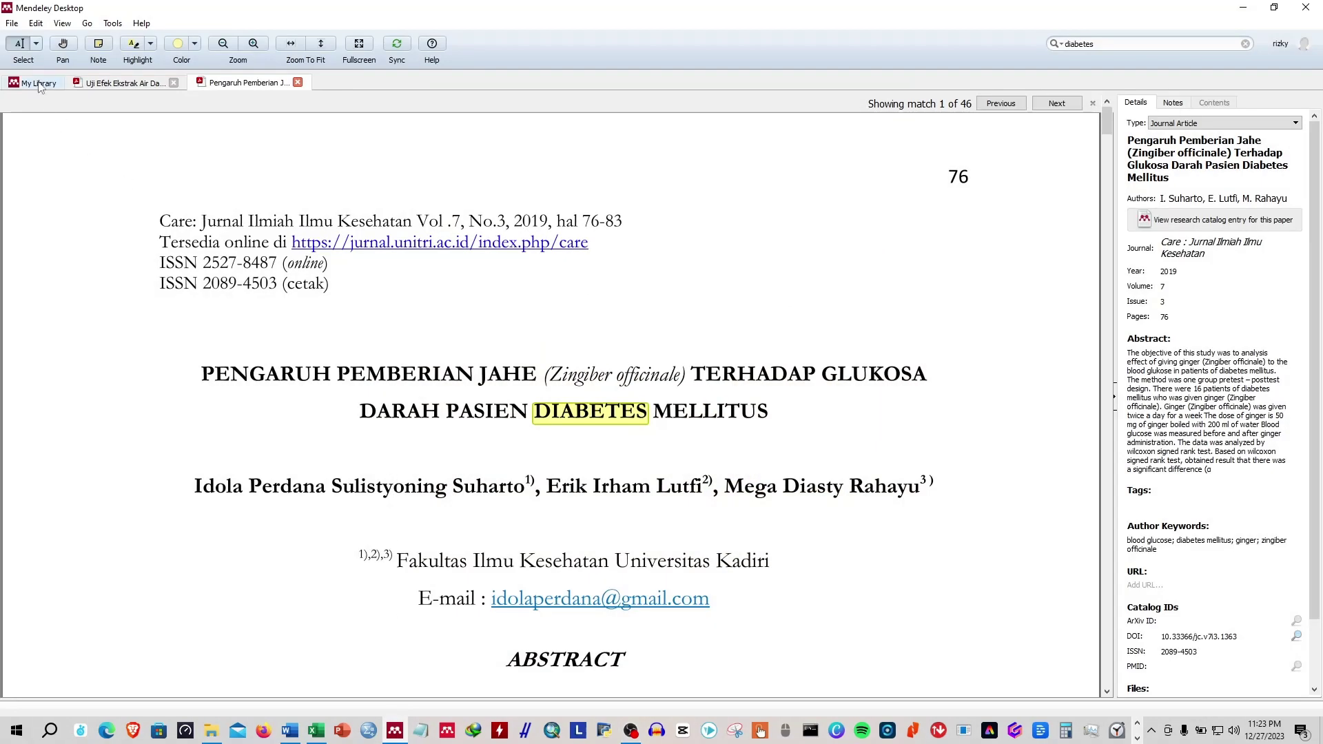
click(39, 84)
click(1275, 8)
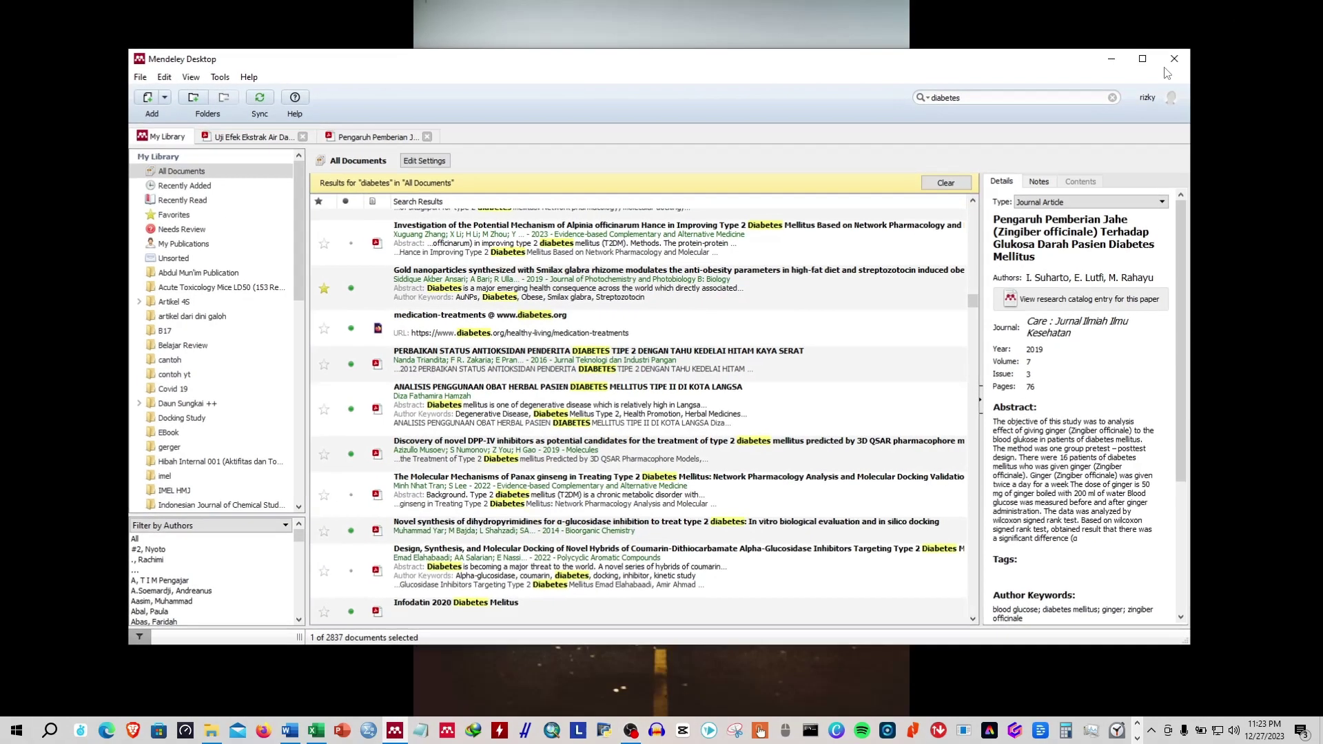
drag(661, 66, 551, 24)
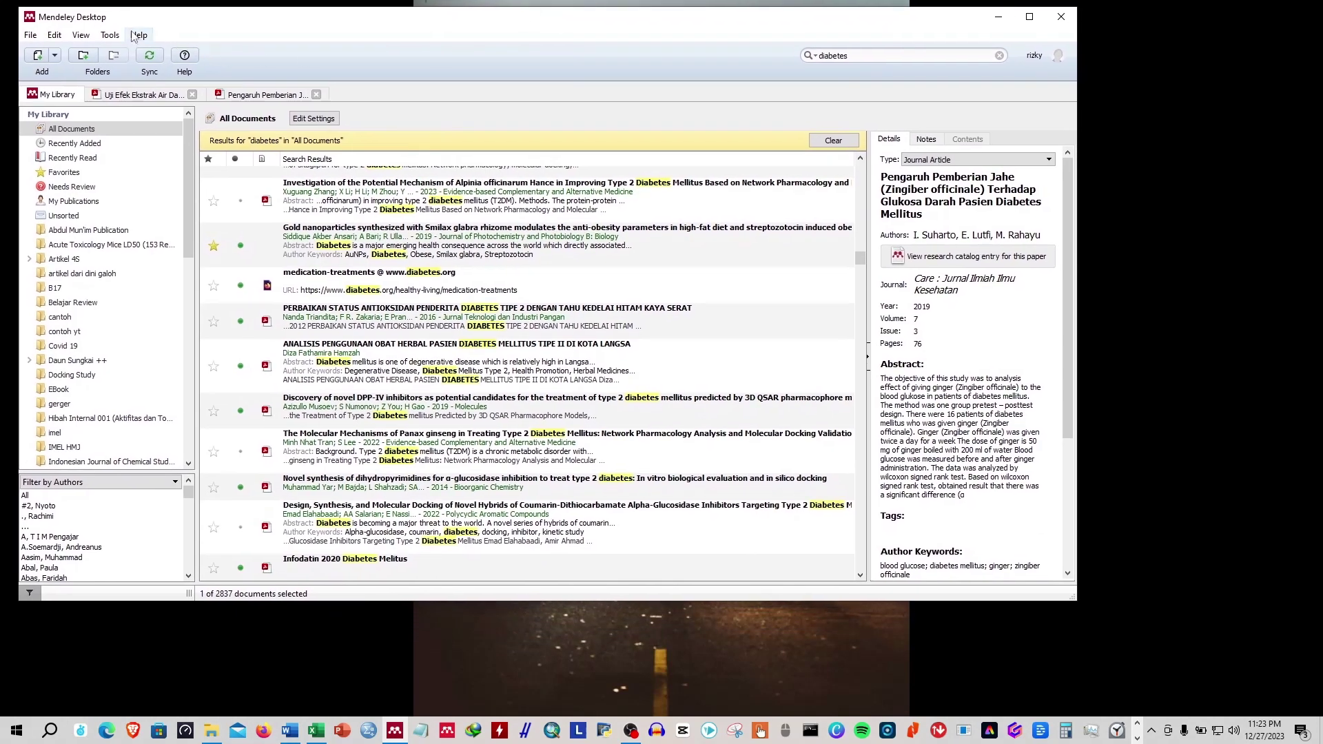
Check Mendeley Desktop's version information from the Help menu.
click(139, 36)
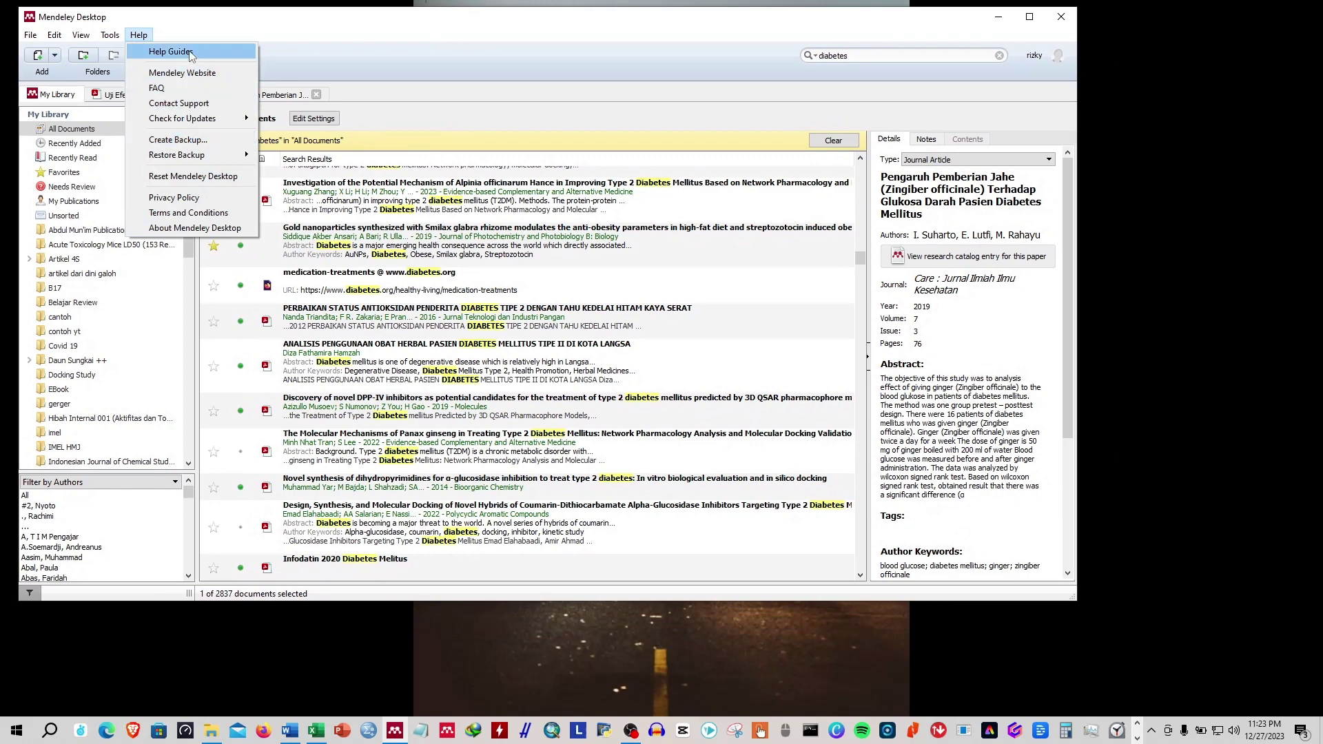
click(173, 228)
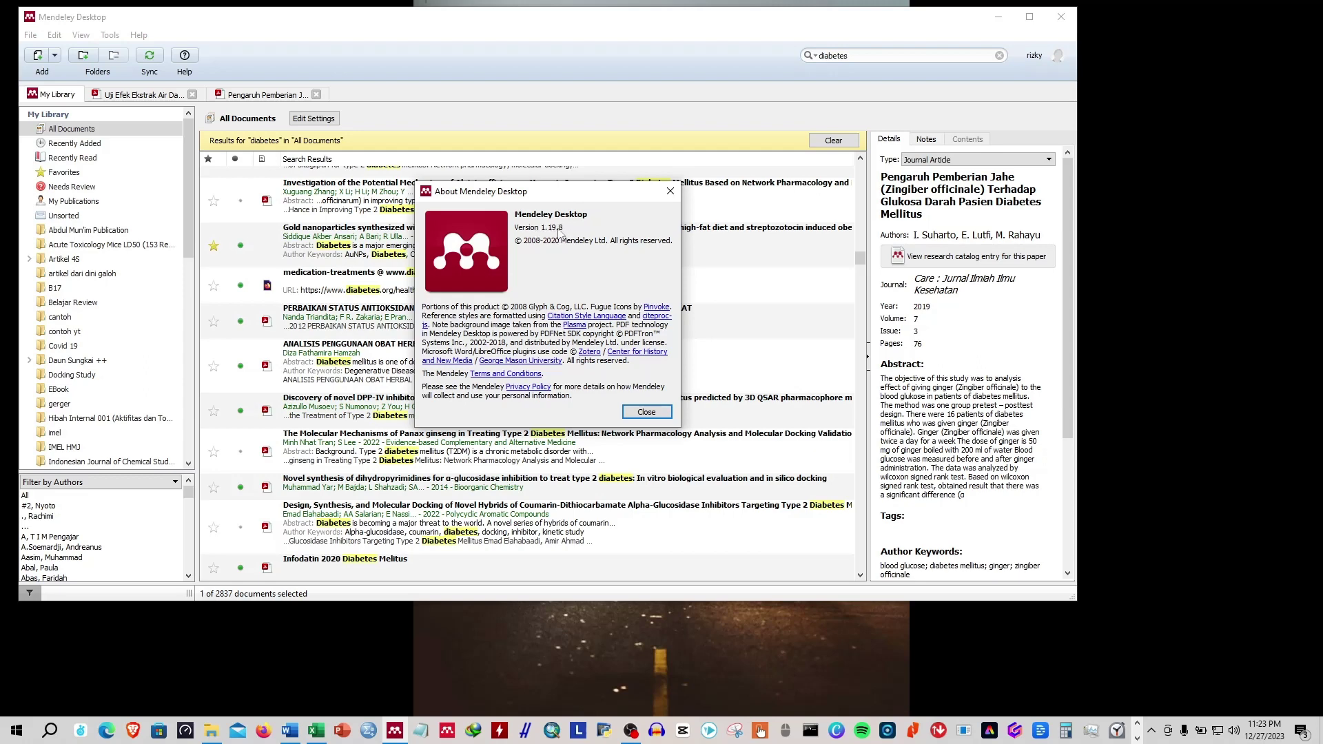
click(647, 411)
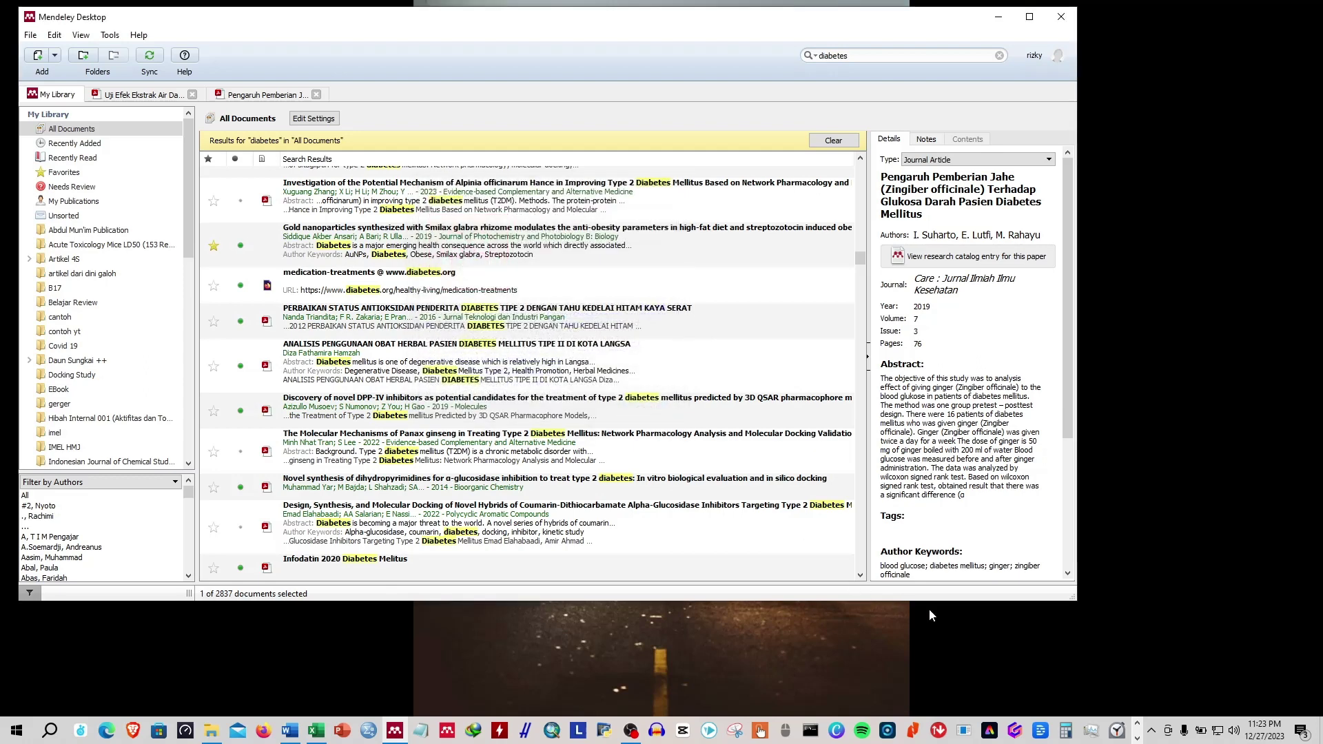
click(403, 732)
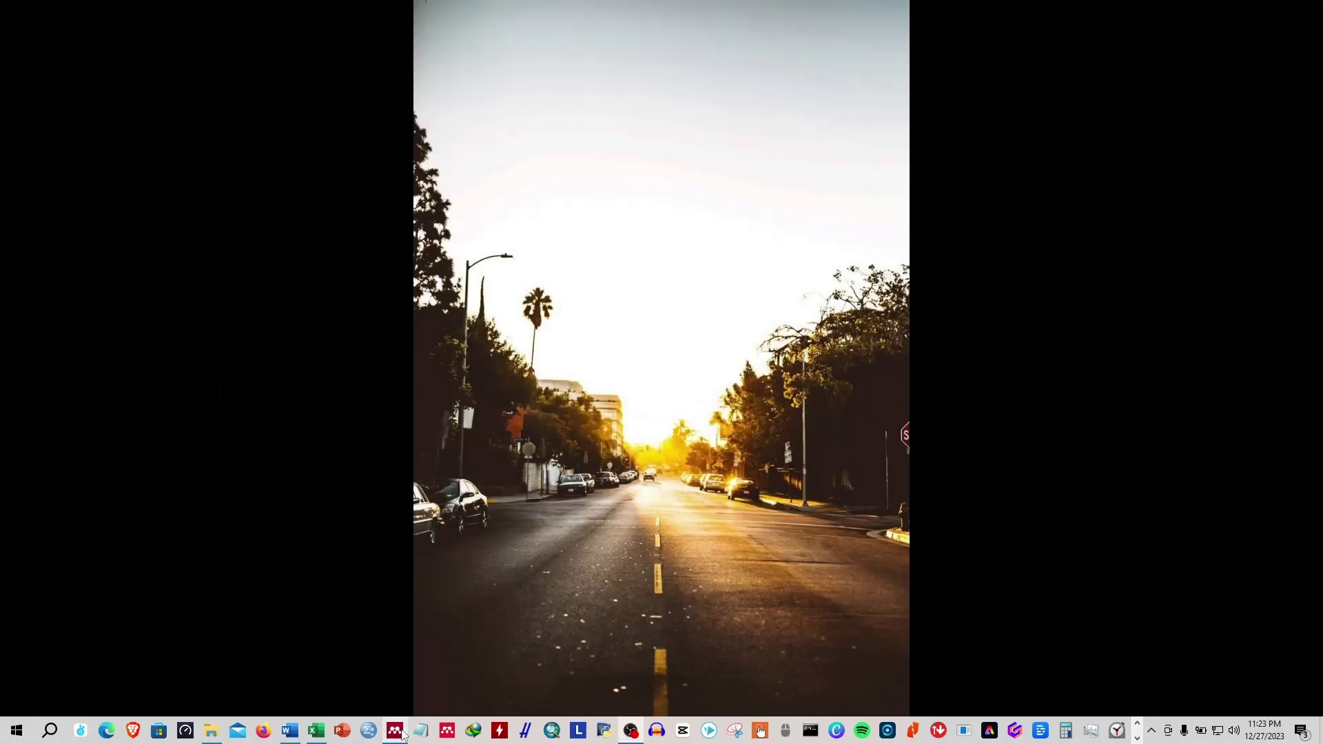
click(403, 734)
Launch Mendeley Reference Manager, start Firefox with 'firefox.exe -p', then close Firefox.
click(457, 727)
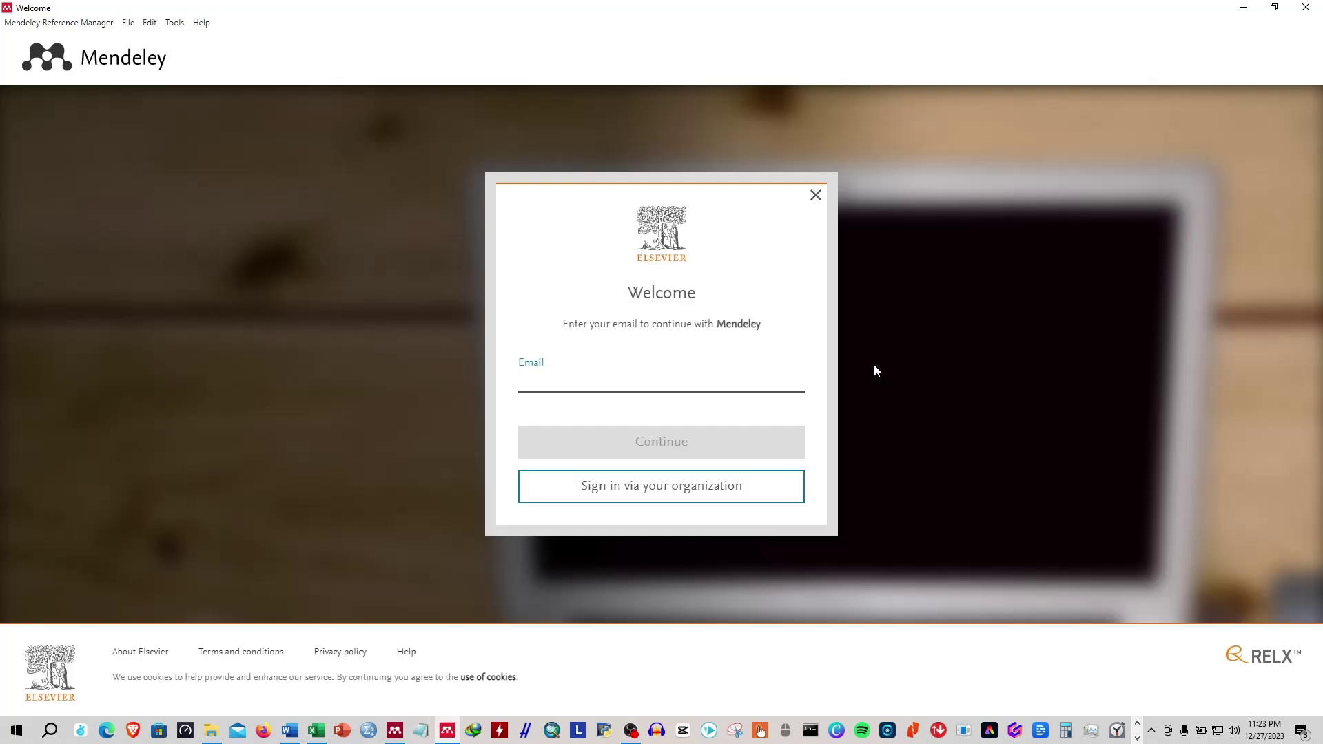
key(super+r)
key(Return)
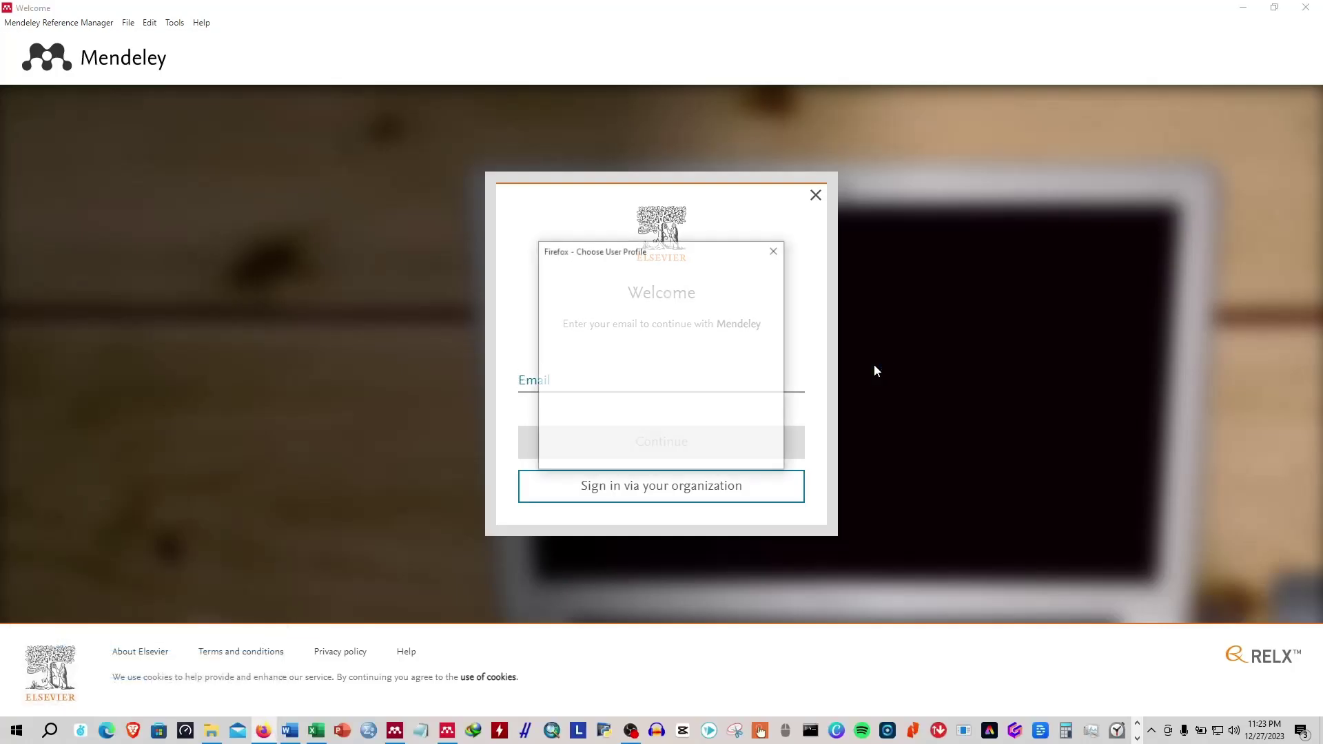
key(Return)
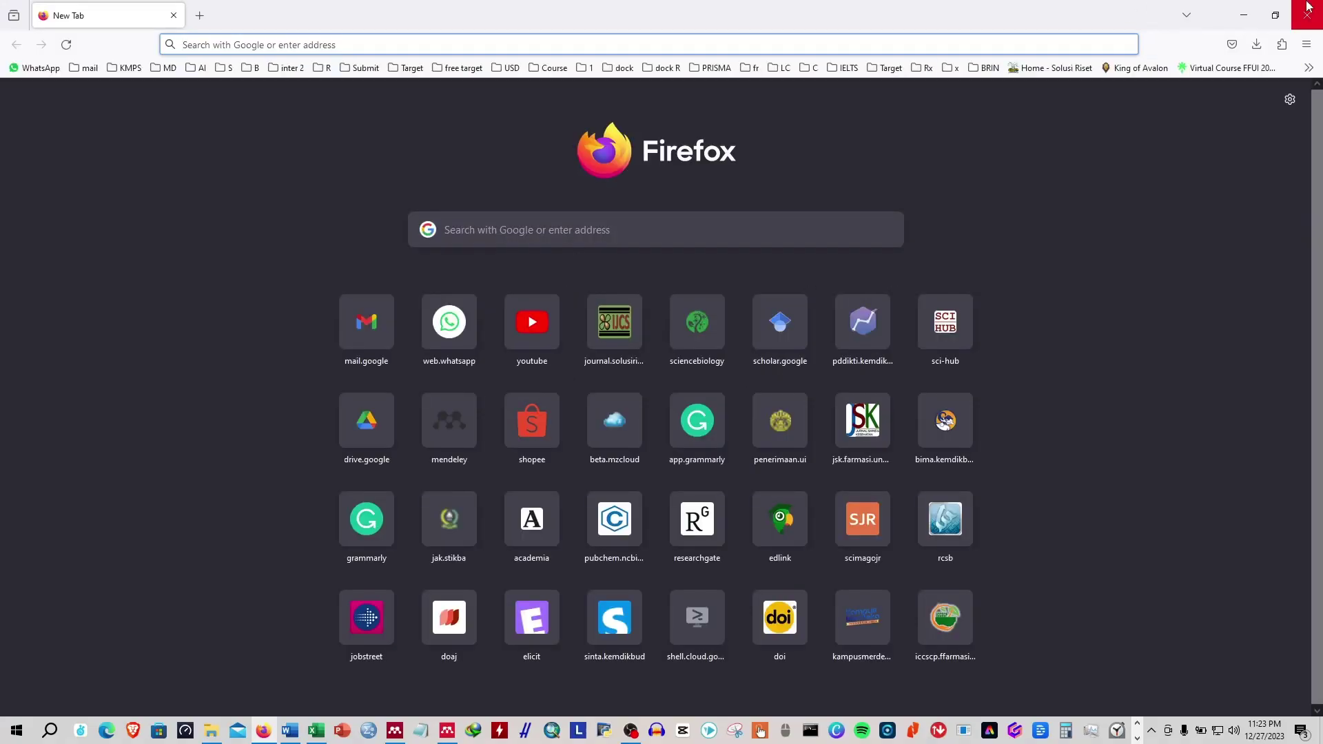
click(1308, 11)
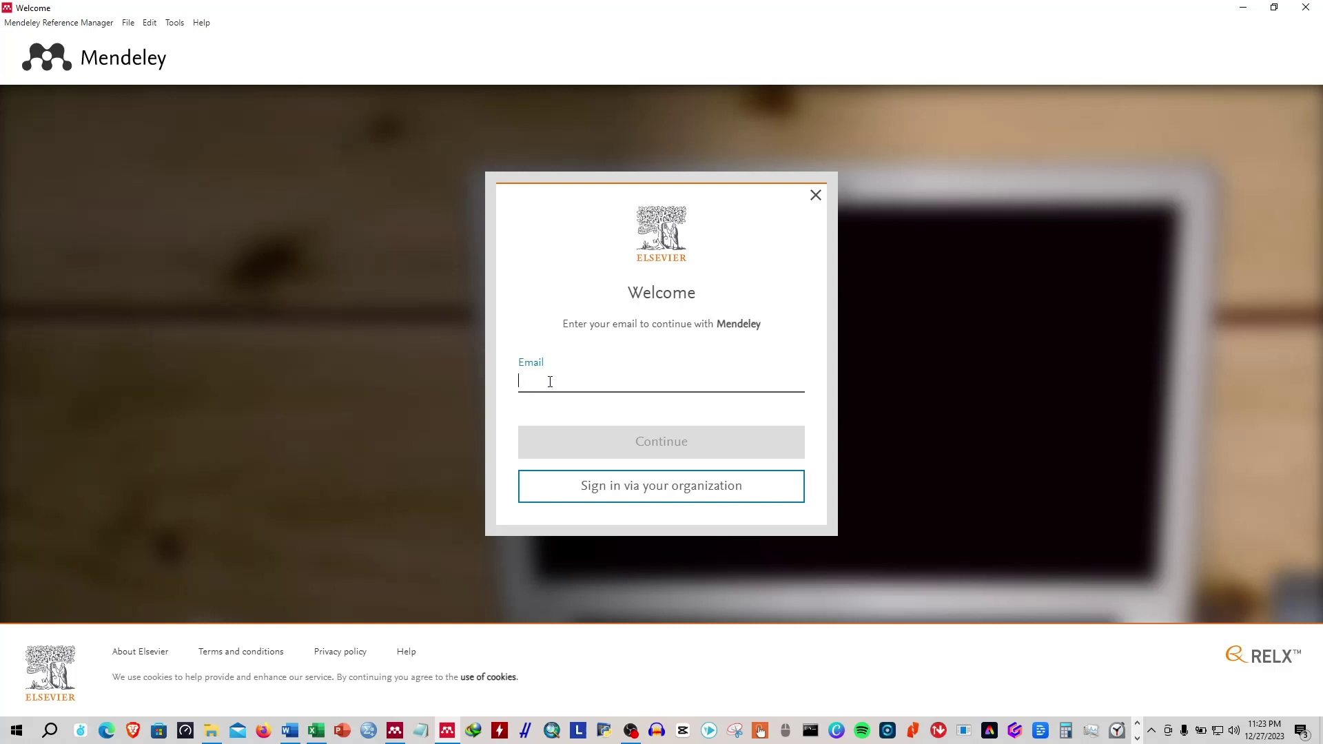
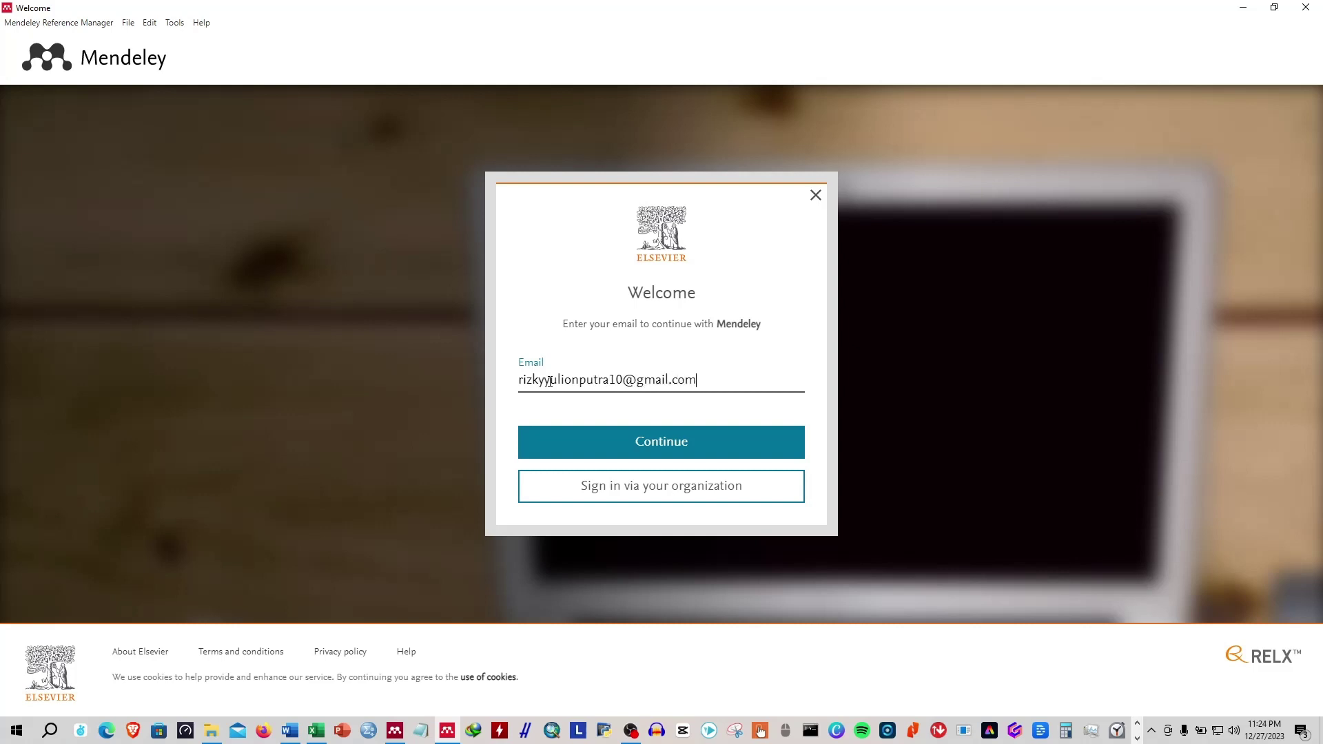
Enter the account e-mail, continue, and sign in with the account password.
click(758, 446)
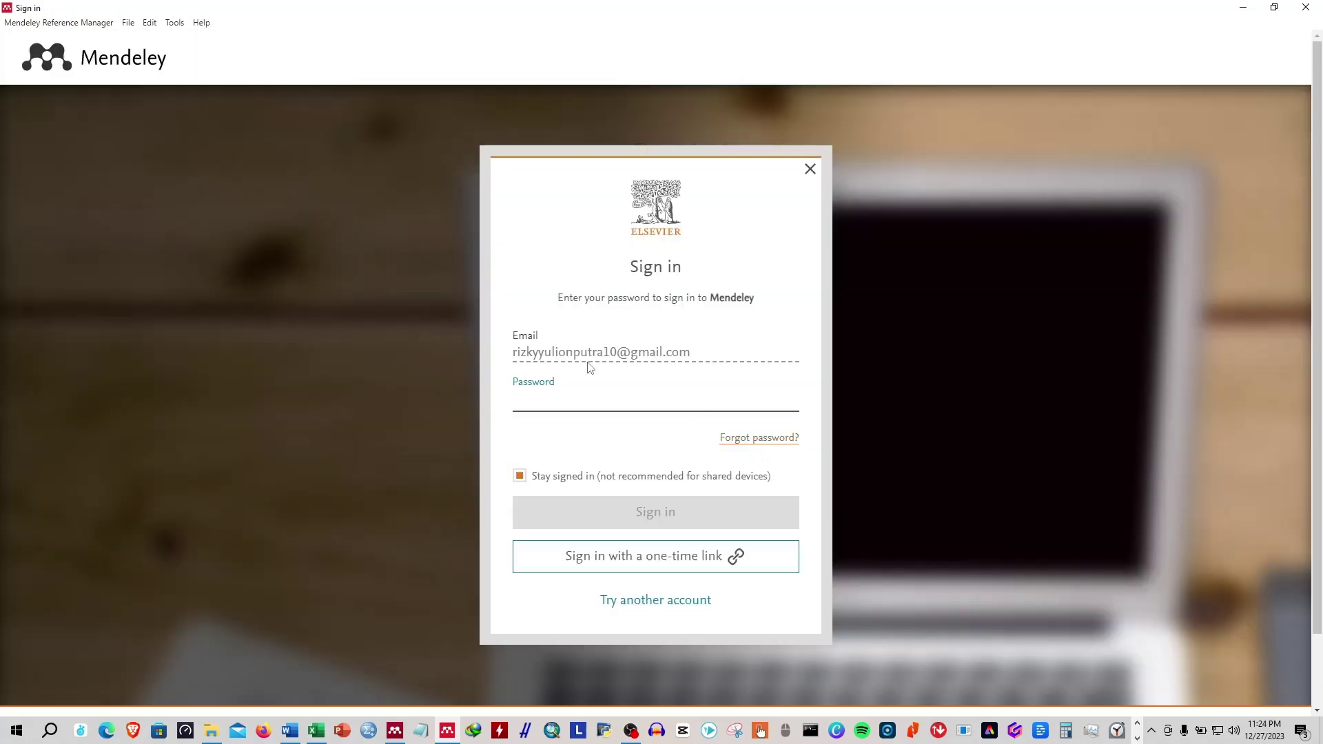
text(••)
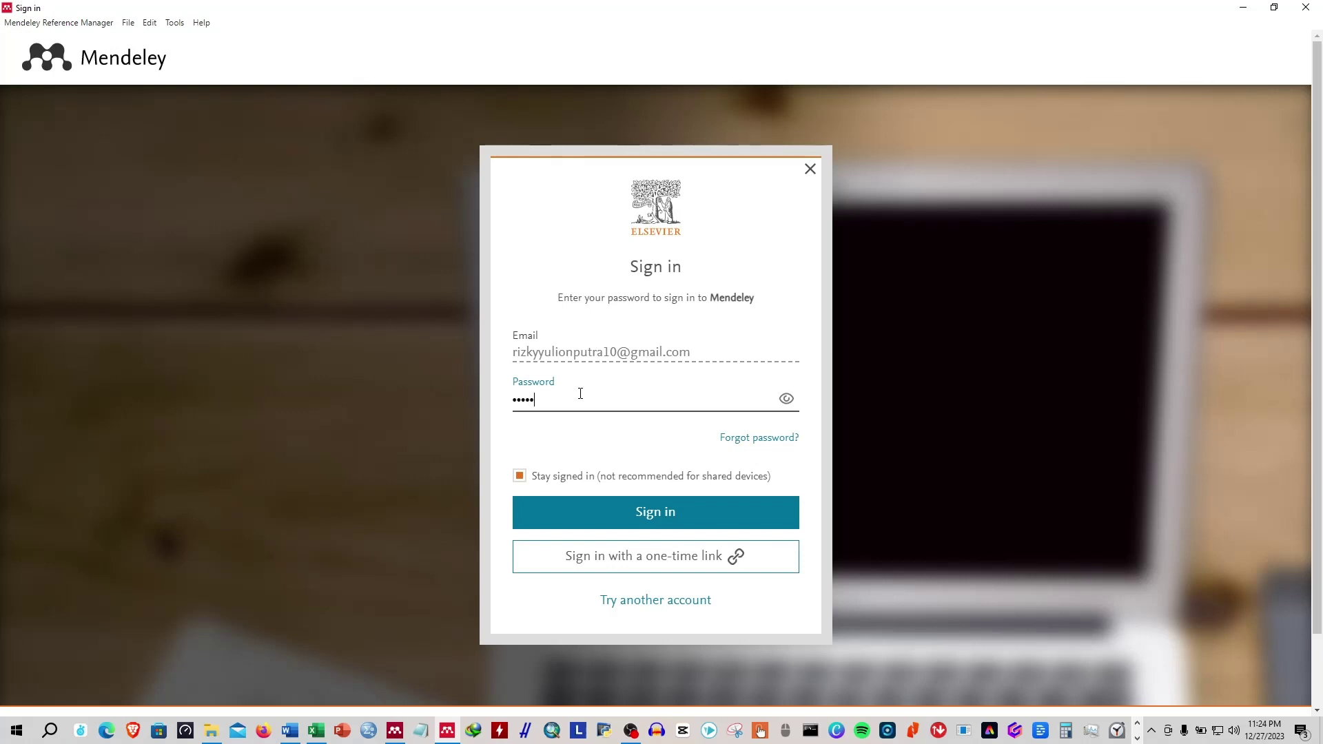
key(Return)
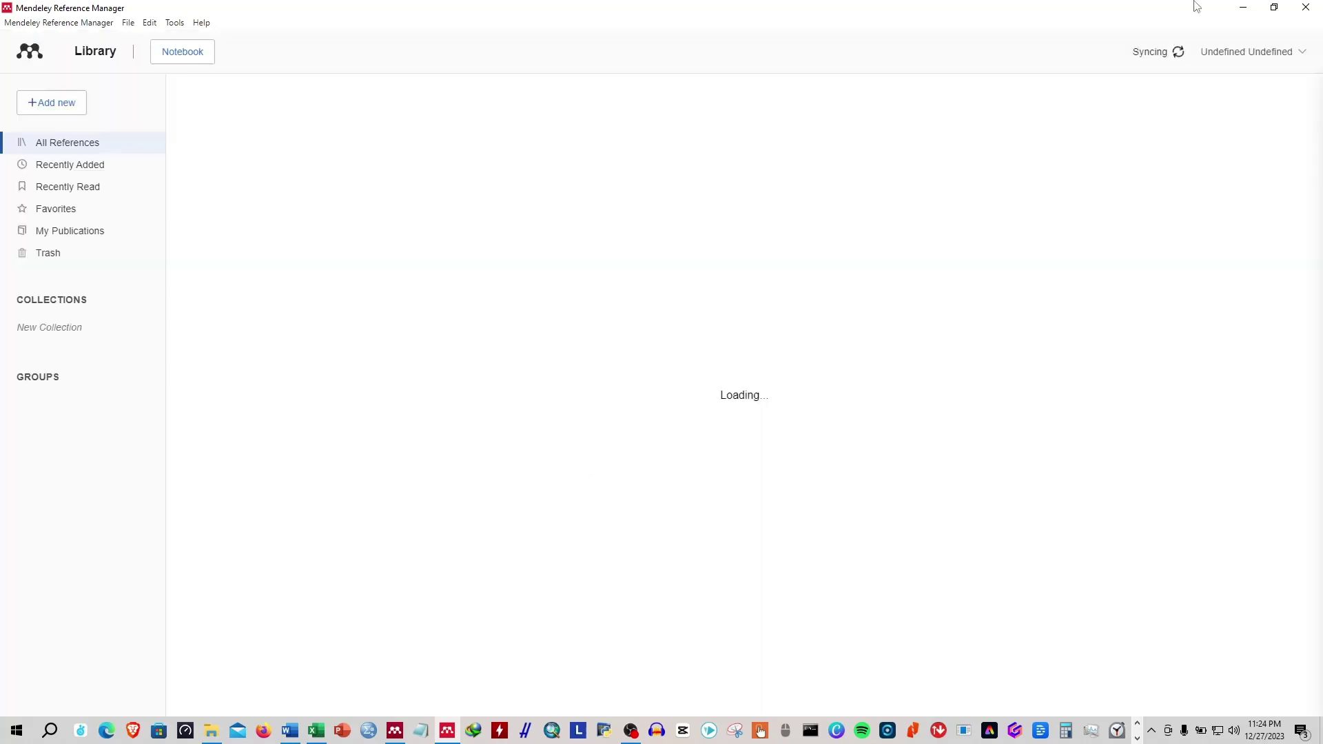
Resize the Reference Manager window and place it beside Mendeley Desktop.
click(1281, 7)
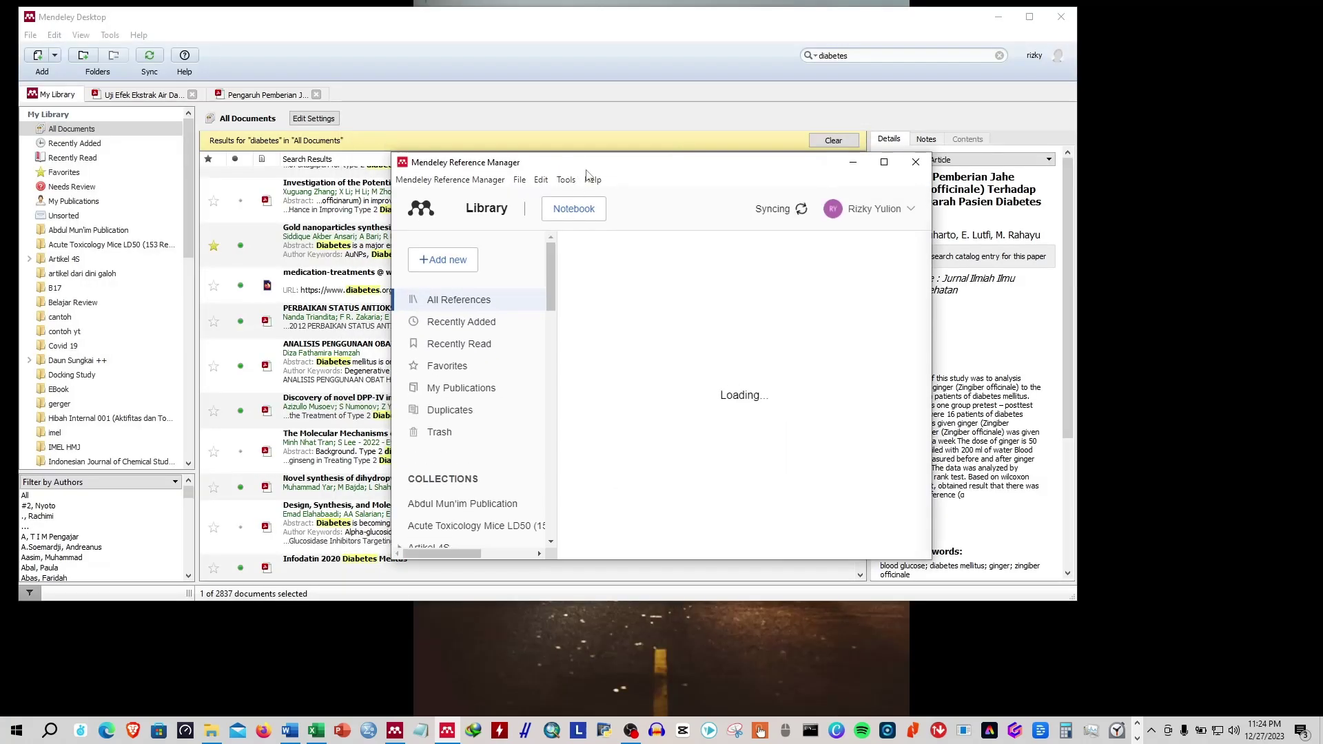
drag(788, 201, 908, 273)
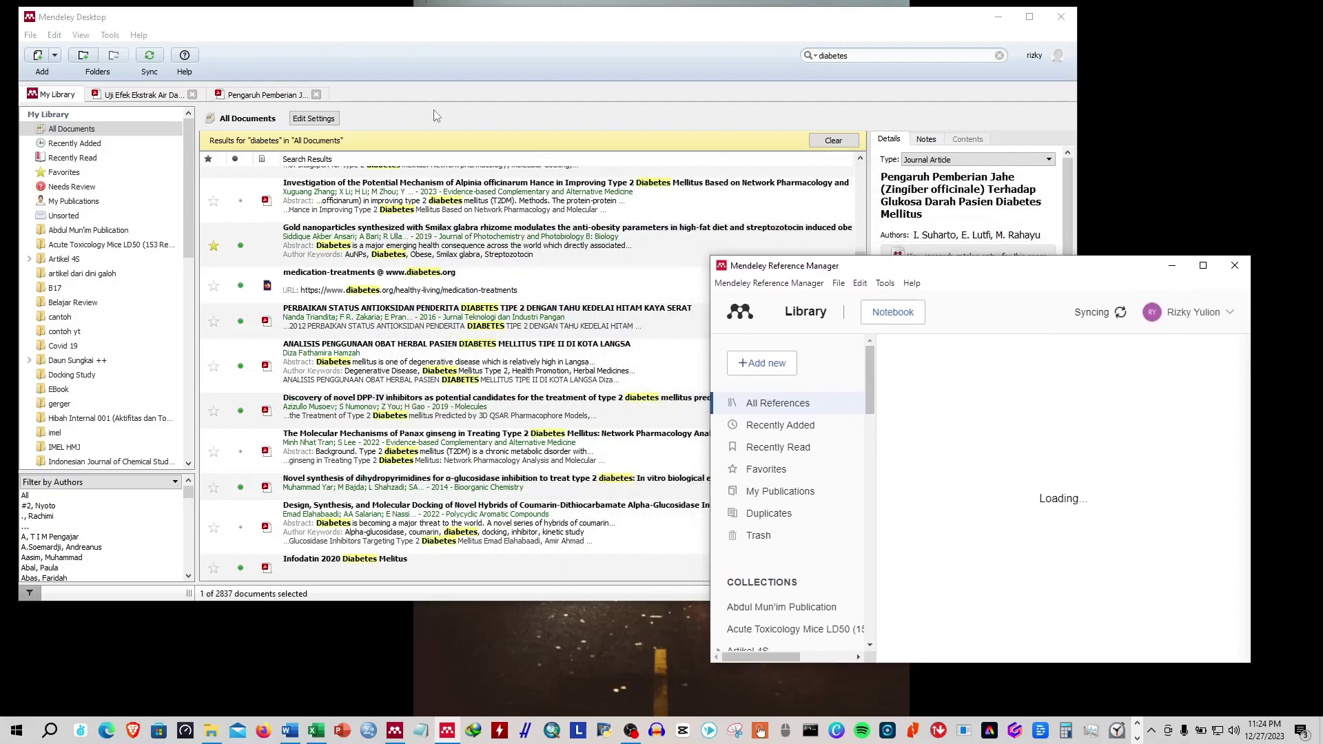
scroll(434, 279, down, 15)
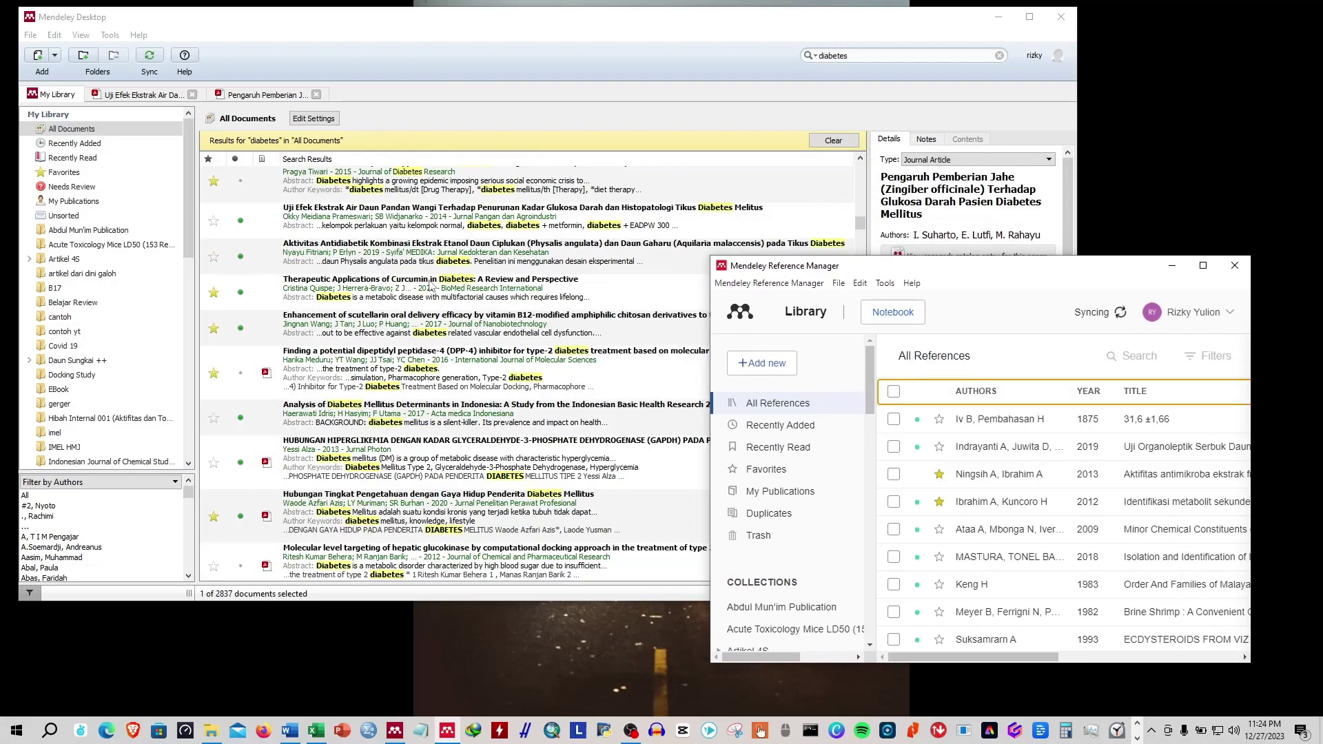
scroll(429, 284, down, 6)
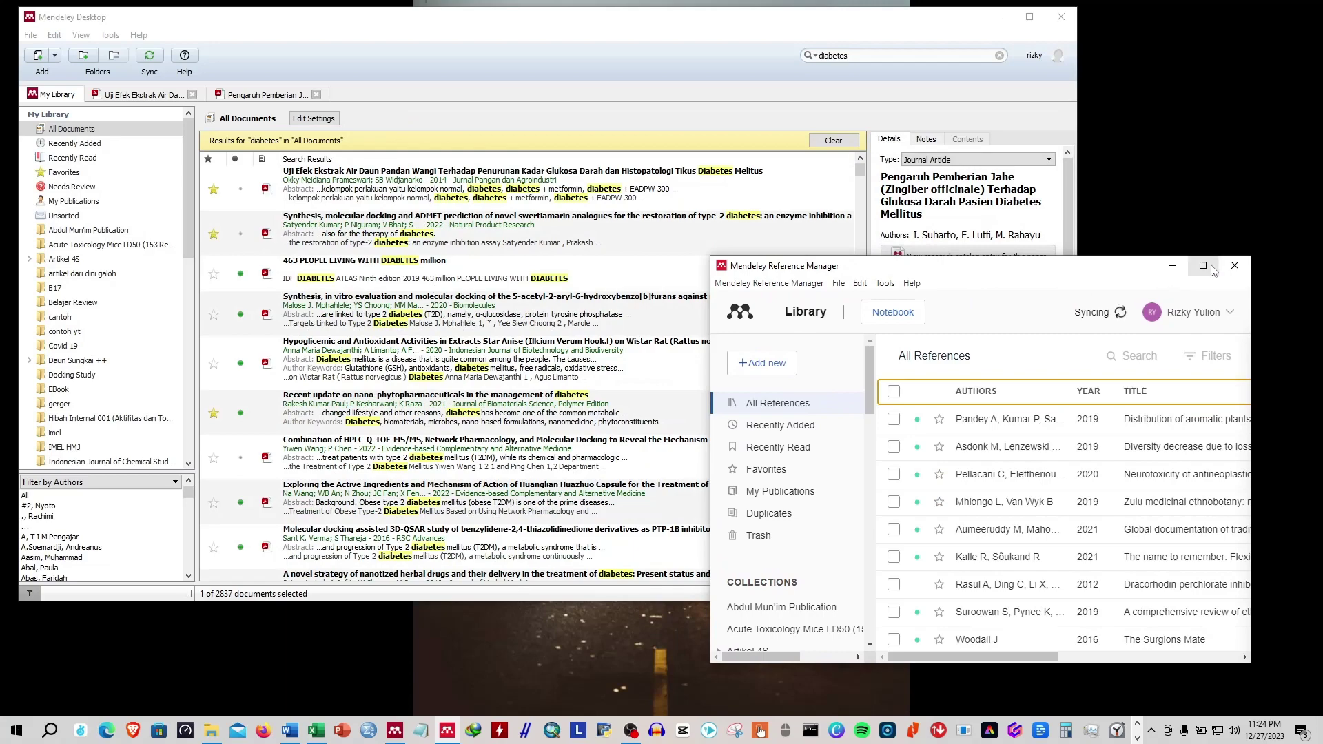
click(1204, 265)
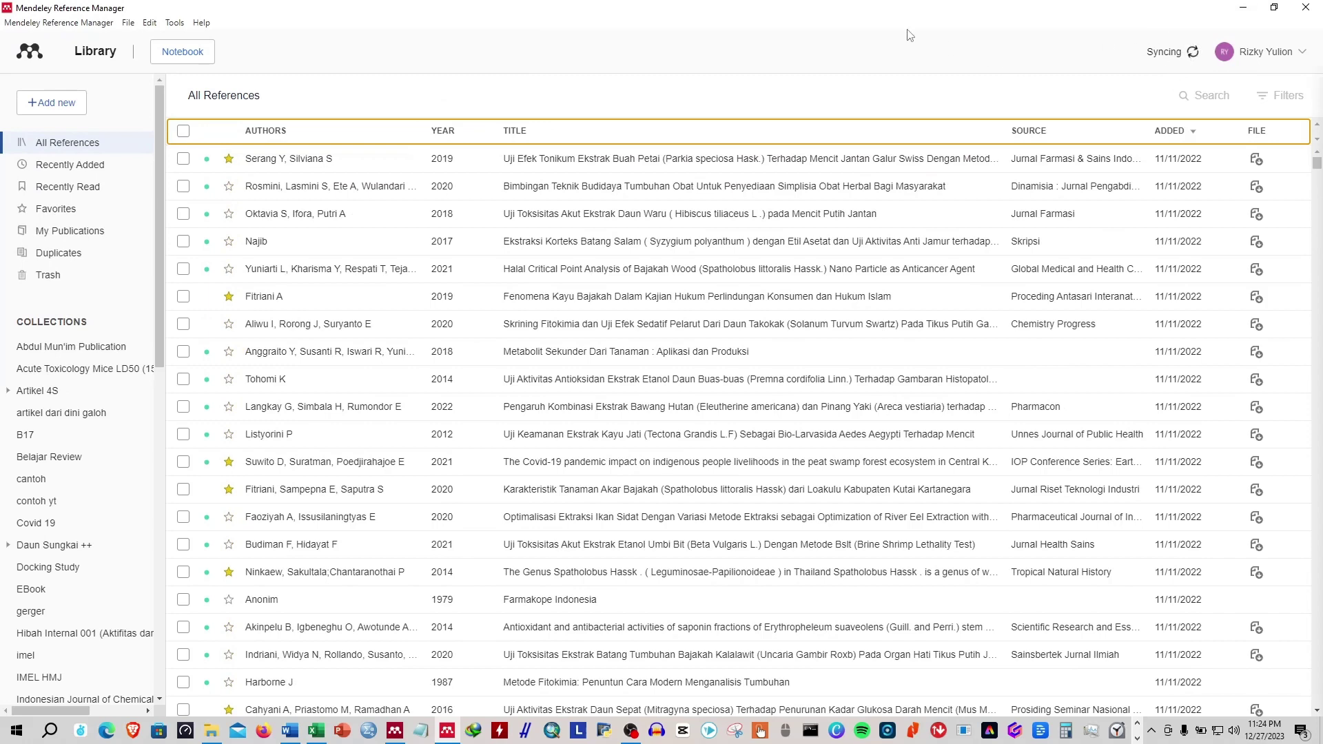
double_click(554, 14)
drag(880, 270, 951, 318)
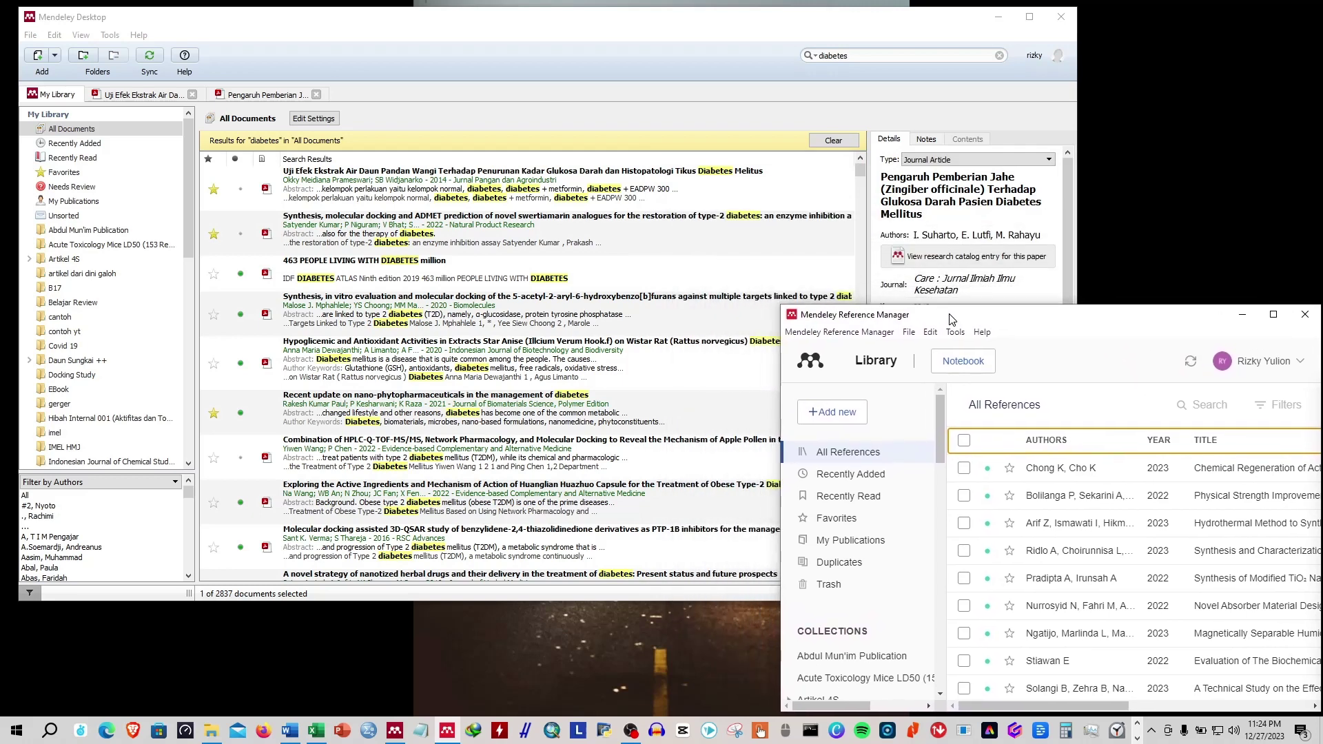
drag(780, 303, 588, 7)
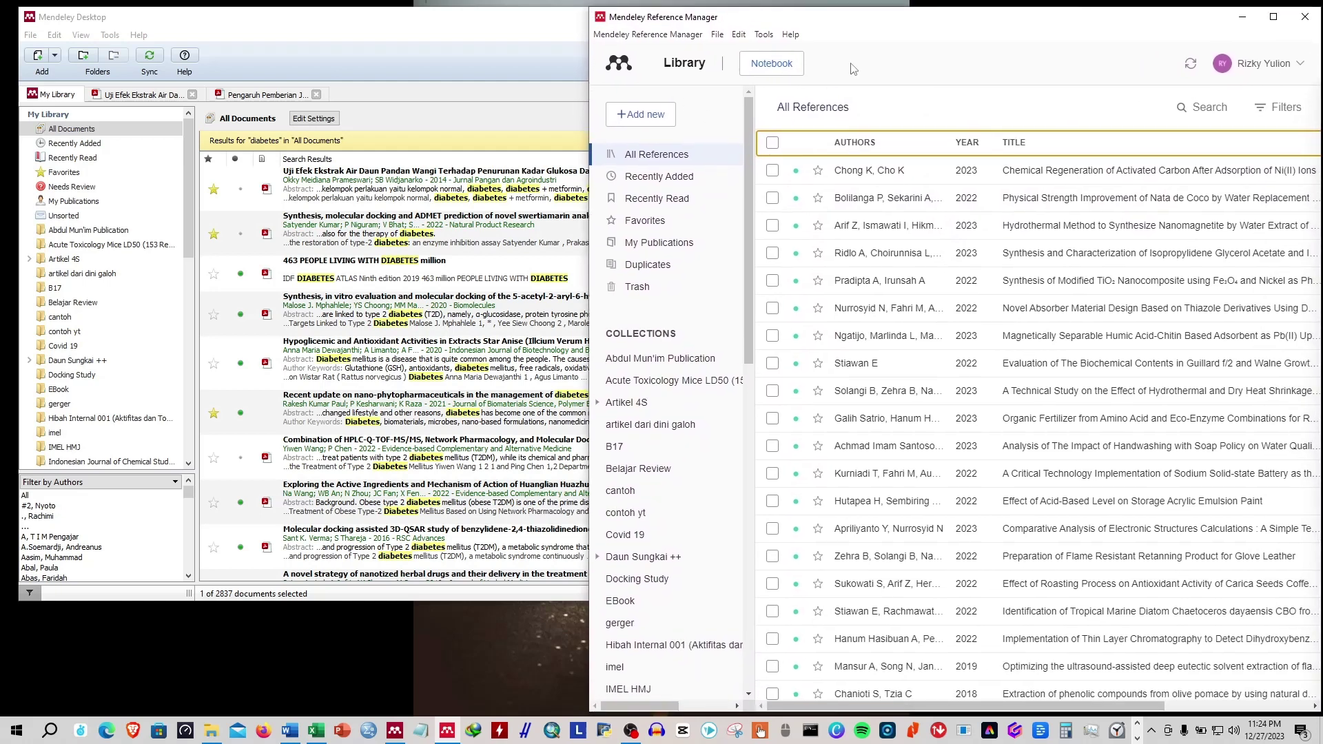
drag(907, 21, 829, 26)
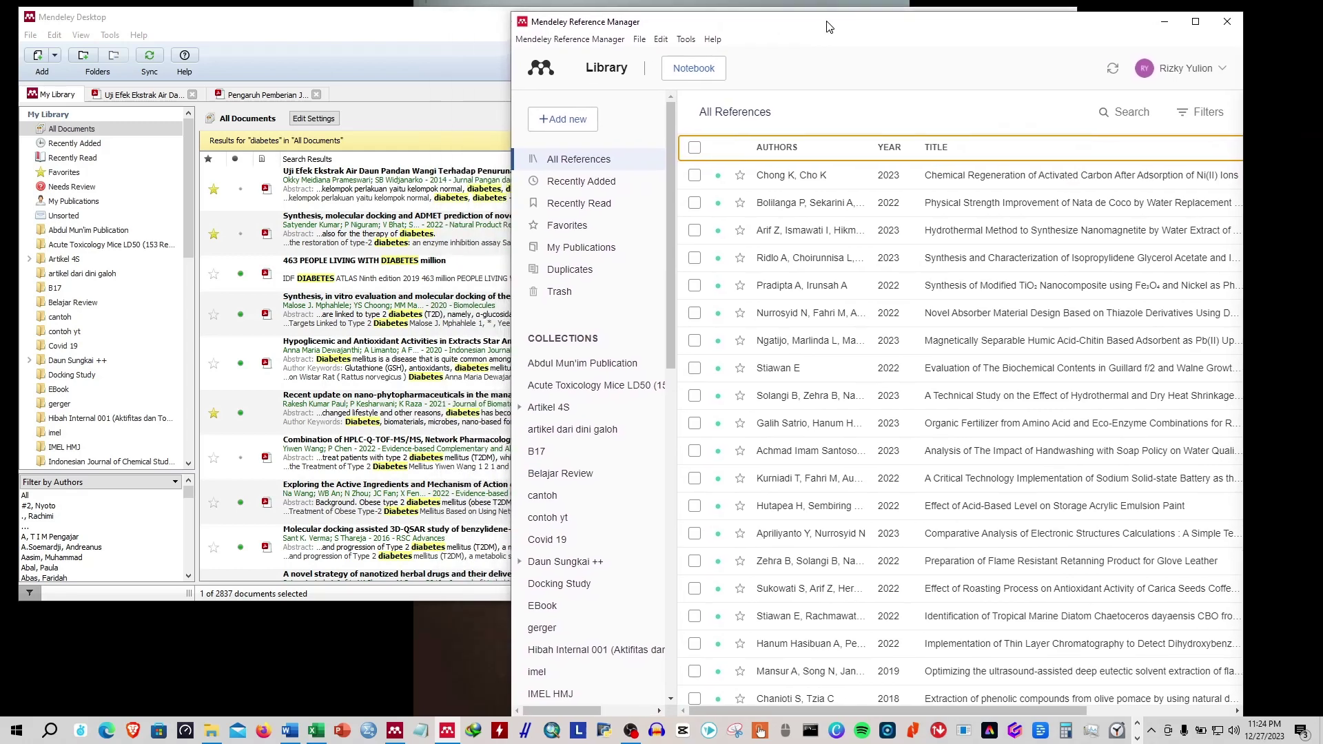
Scroll Desktop's diabetes results, then open the isopropylidene glycerol synthesis paper's details in Reference Manager.
click(378, 17)
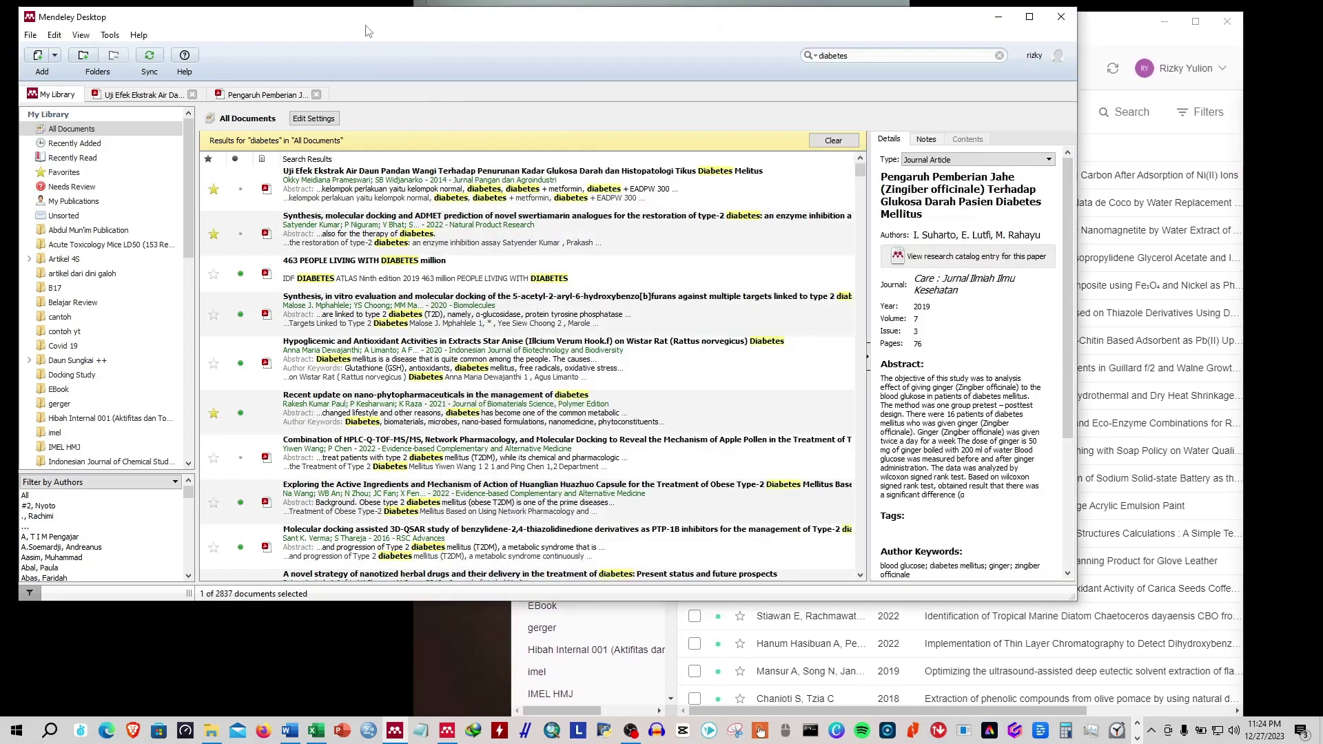
scroll(386, 372, down, 10)
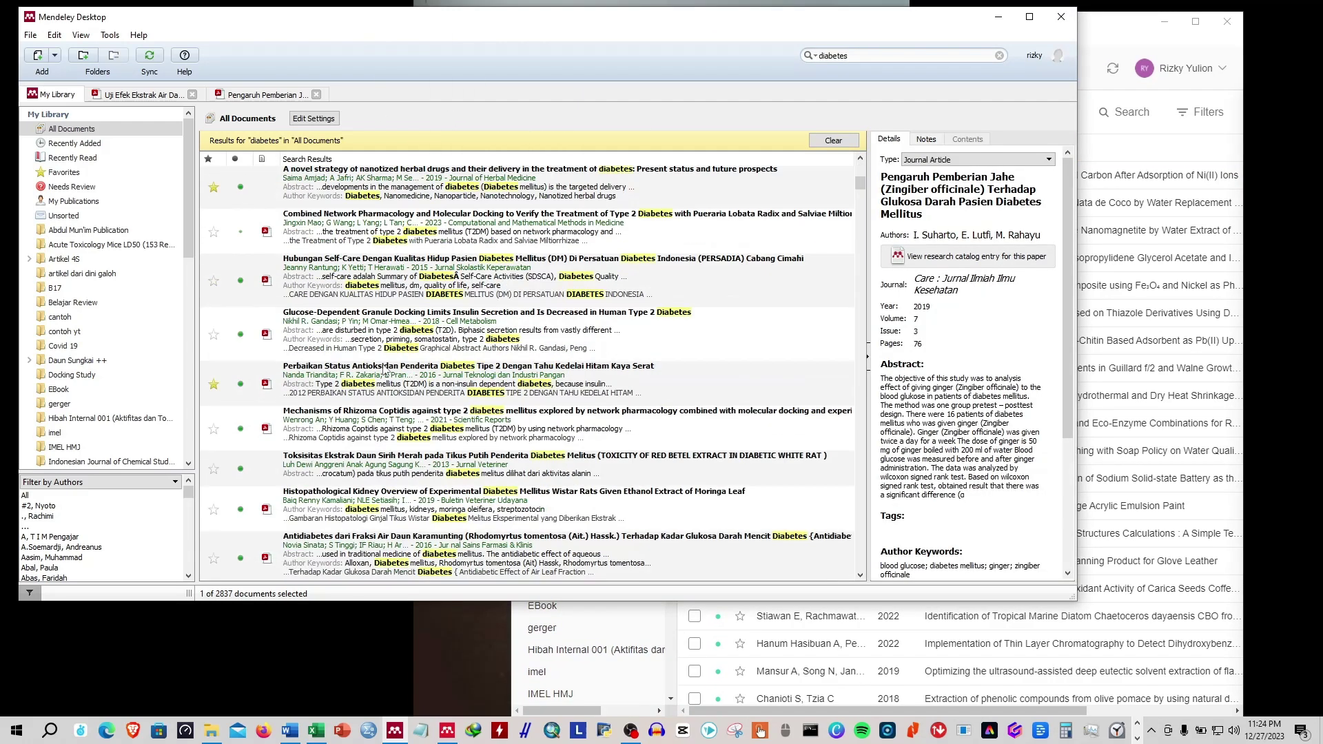
scroll(384, 370, down, 10)
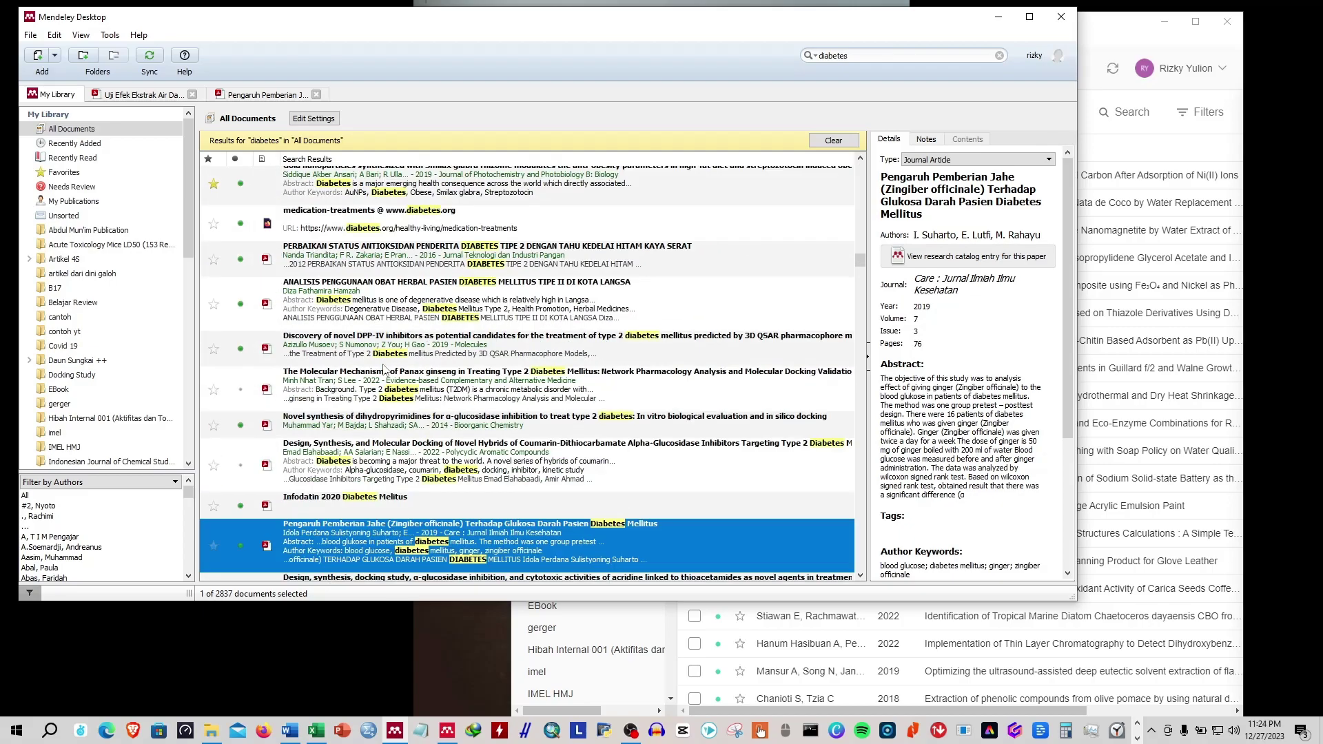
scroll(385, 370, down, 4)
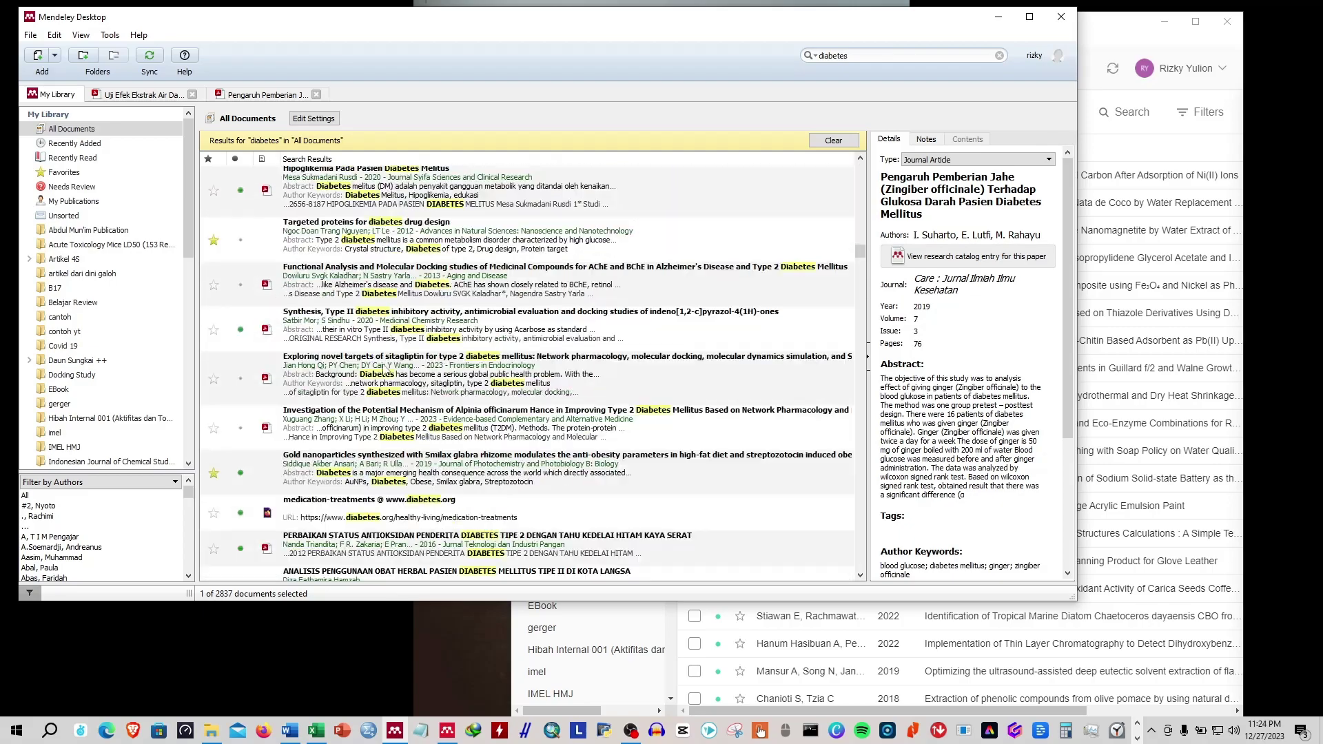
scroll(385, 370, up, 12)
scroll(383, 372, up, 4)
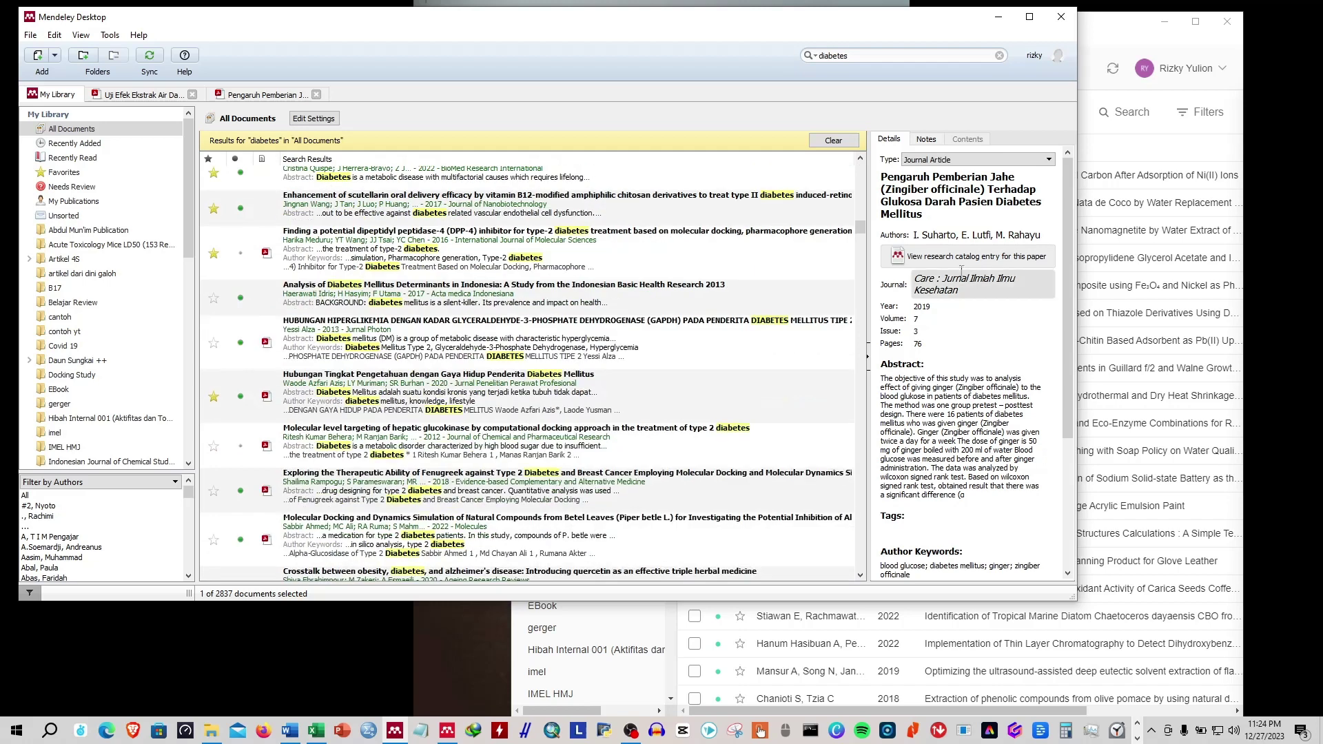
click(1157, 269)
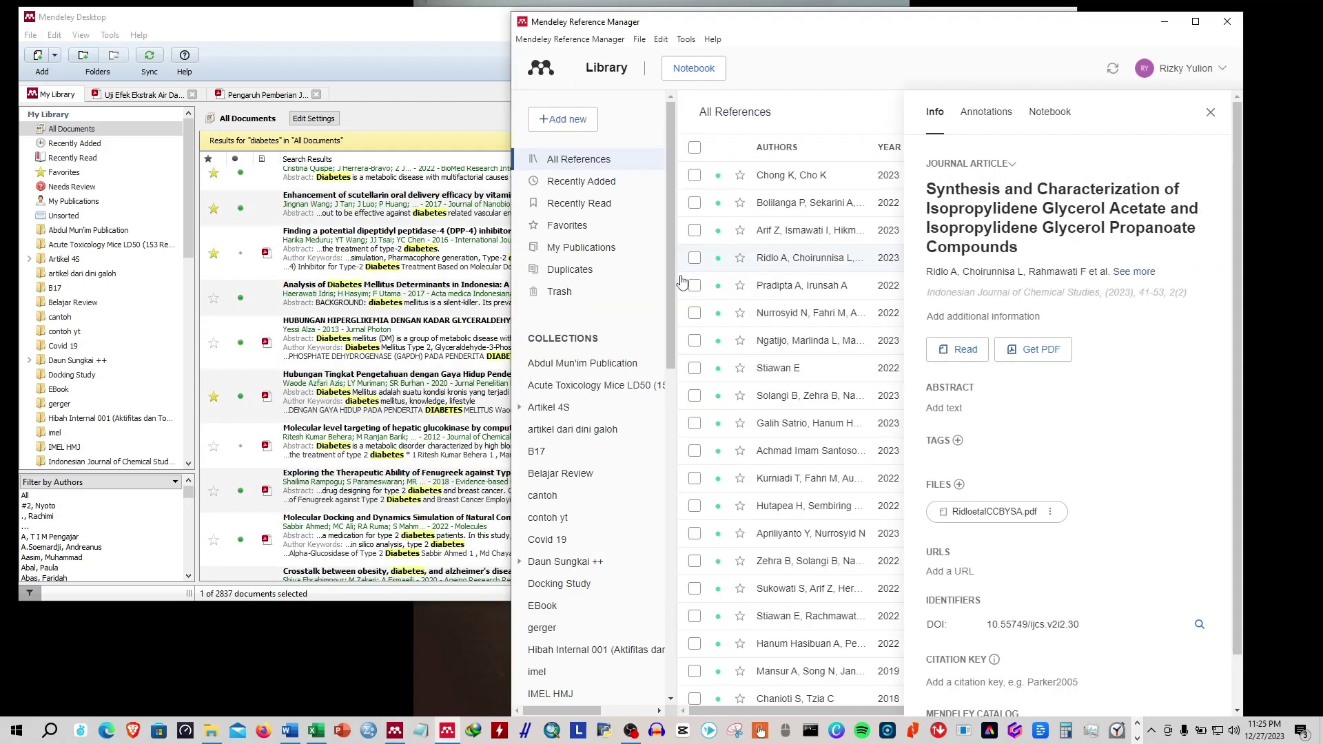
View the TiO₂ nanocomposite and Physical Strength papers' details, then bring Mendeley Desktop forward.
click(798, 288)
click(1196, 21)
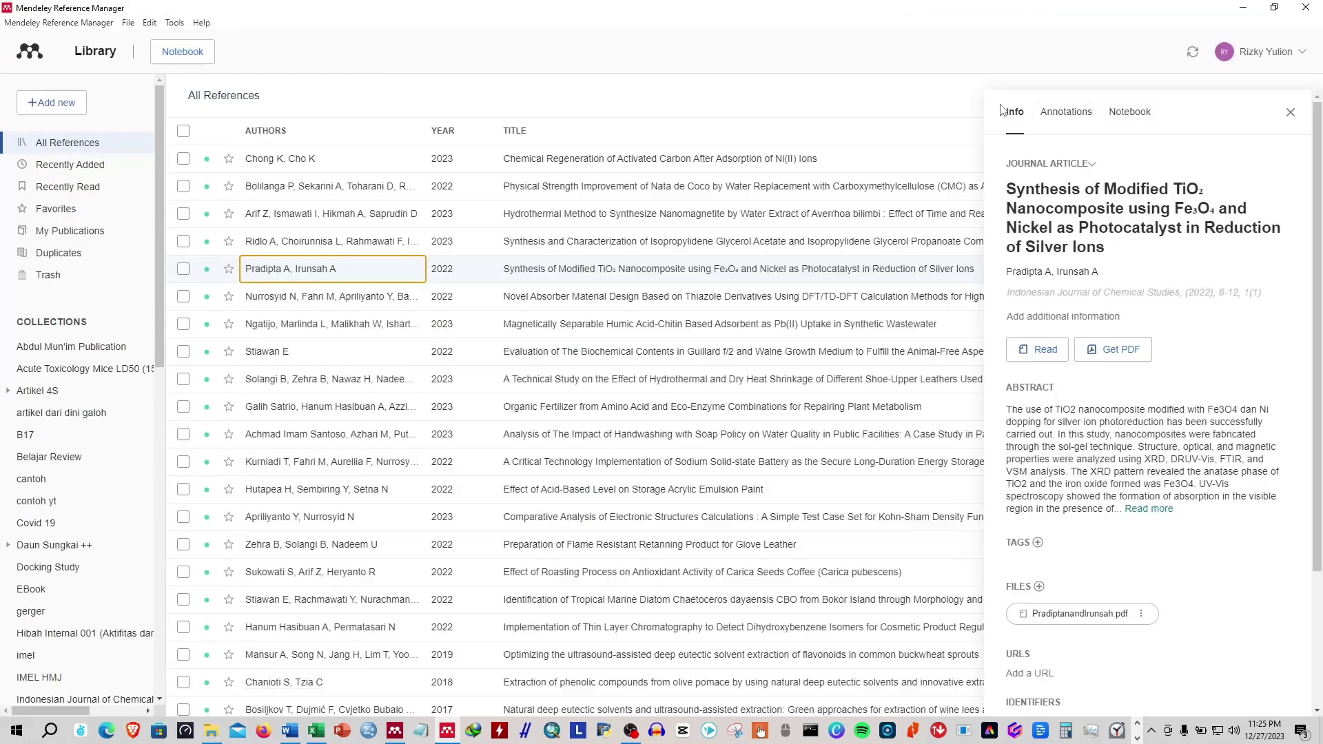
click(1291, 97)
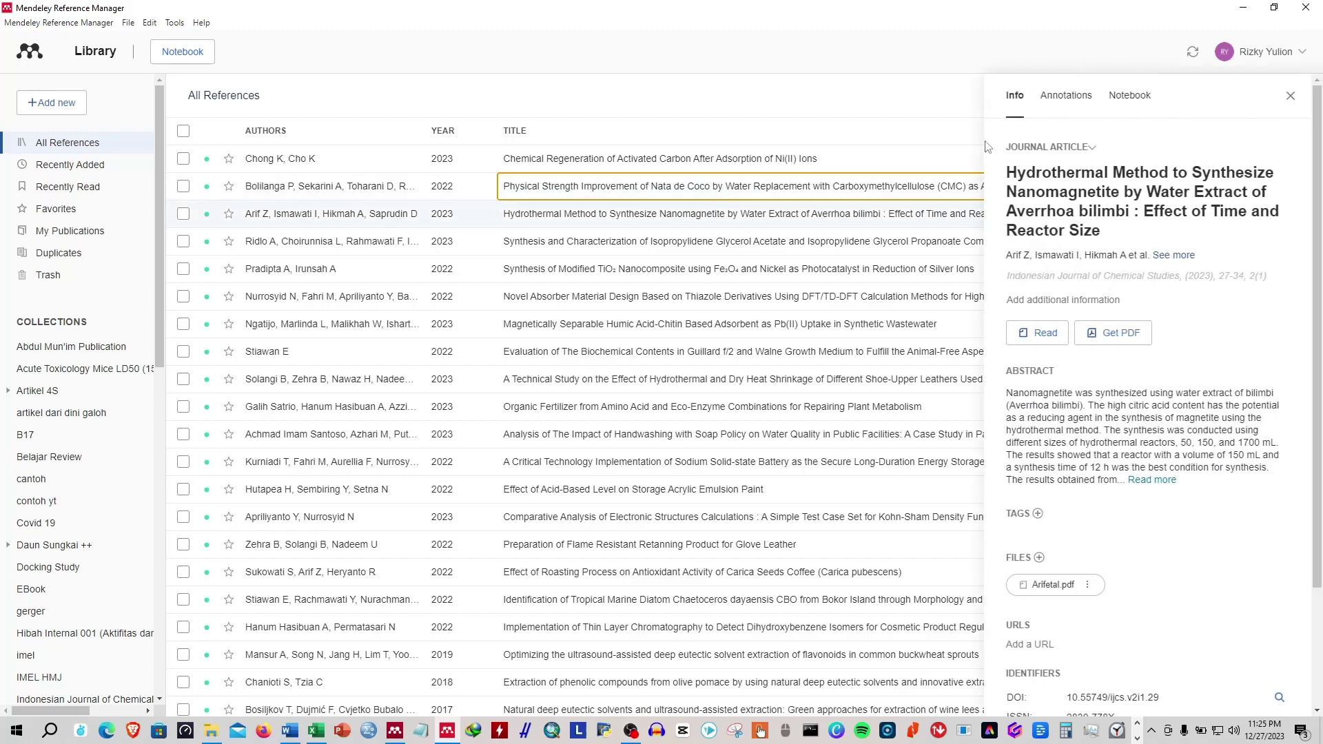
click(723, 192)
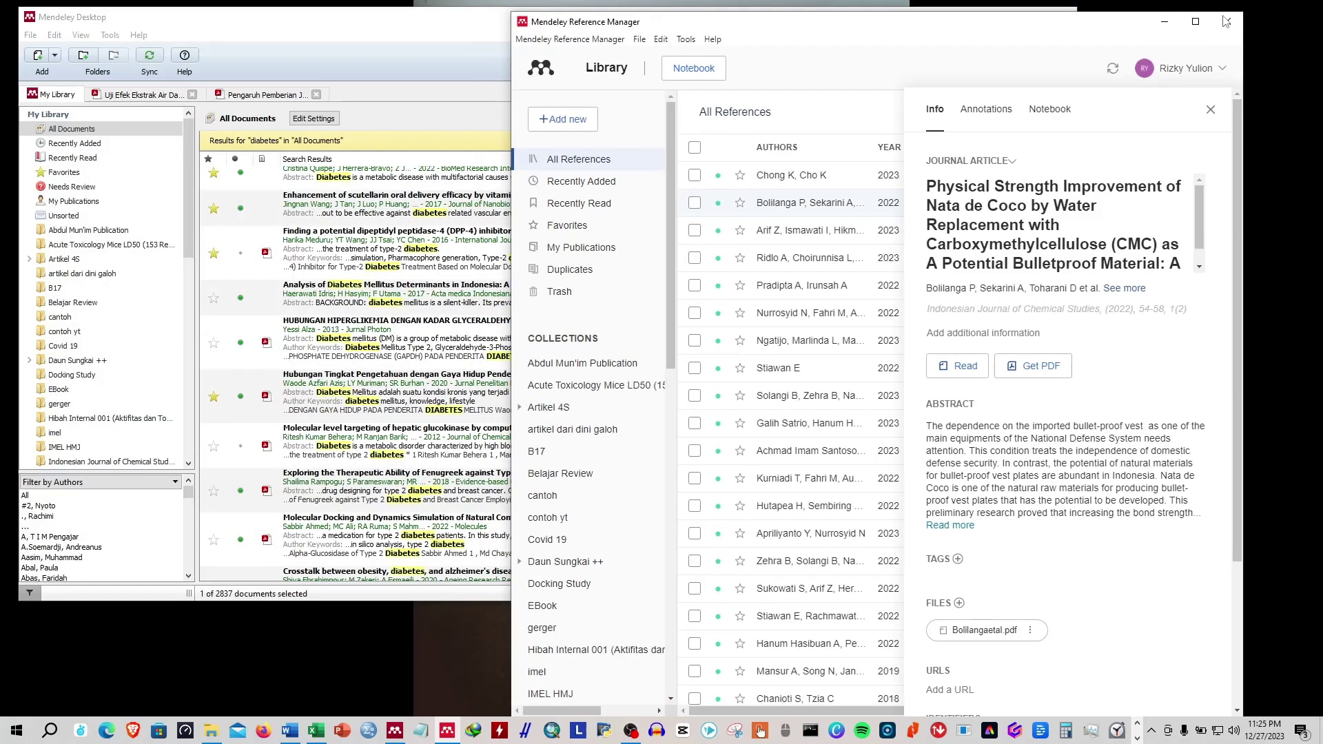
click(1274, 8)
click(279, 83)
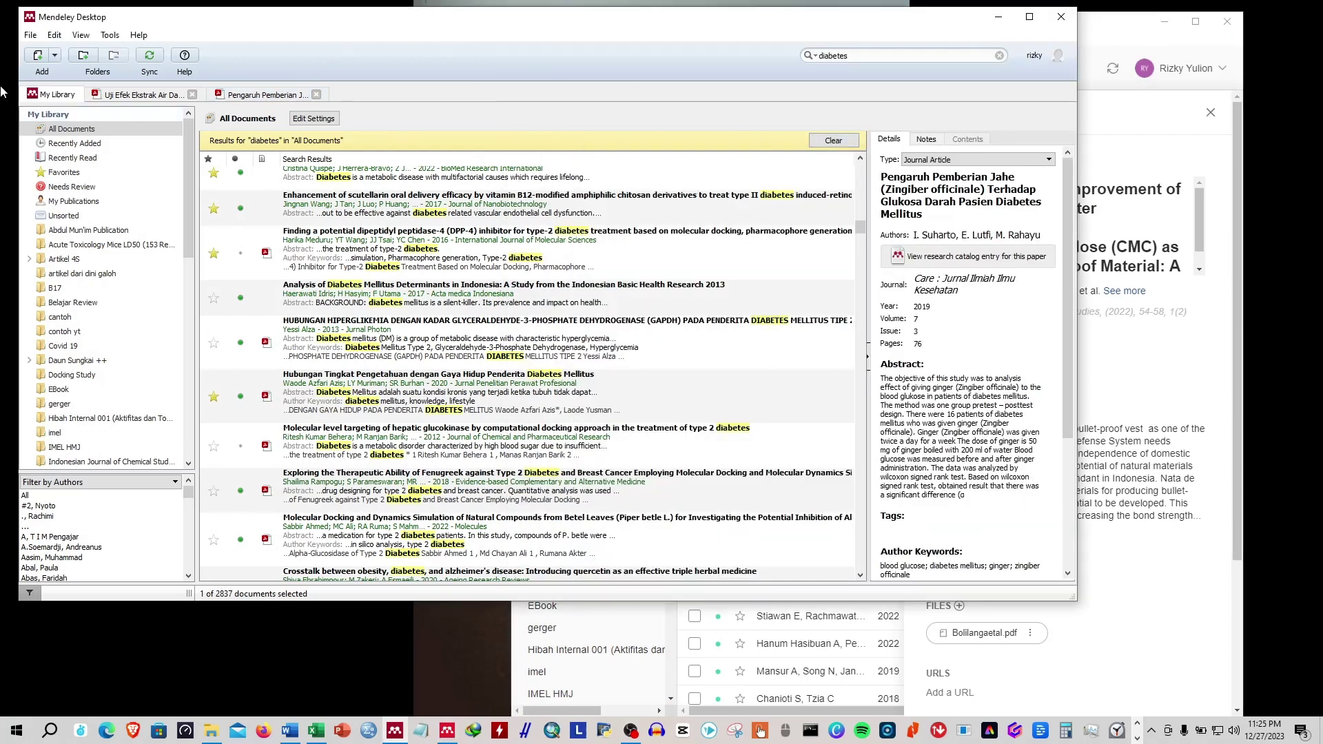
Turn off Show Document Details, browse several diabetes papers, then turn the details back on.
click(81, 35)
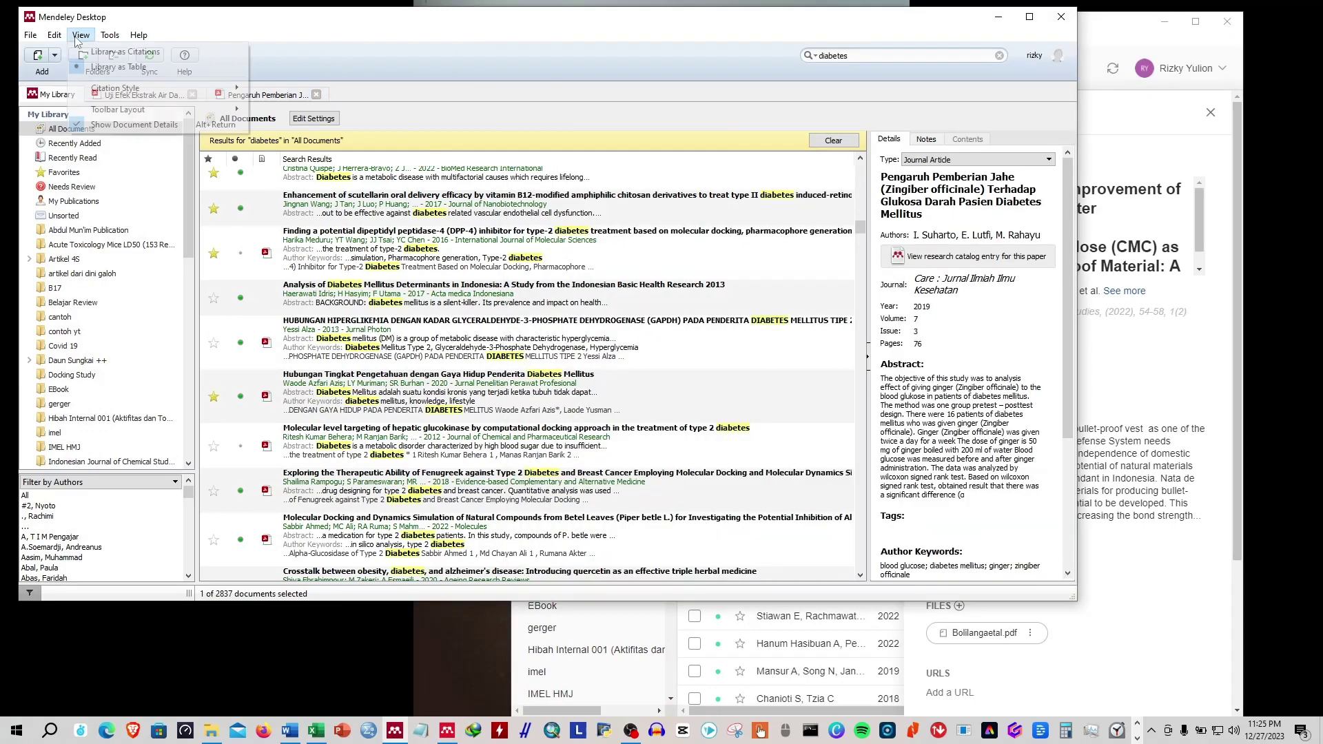
click(97, 124)
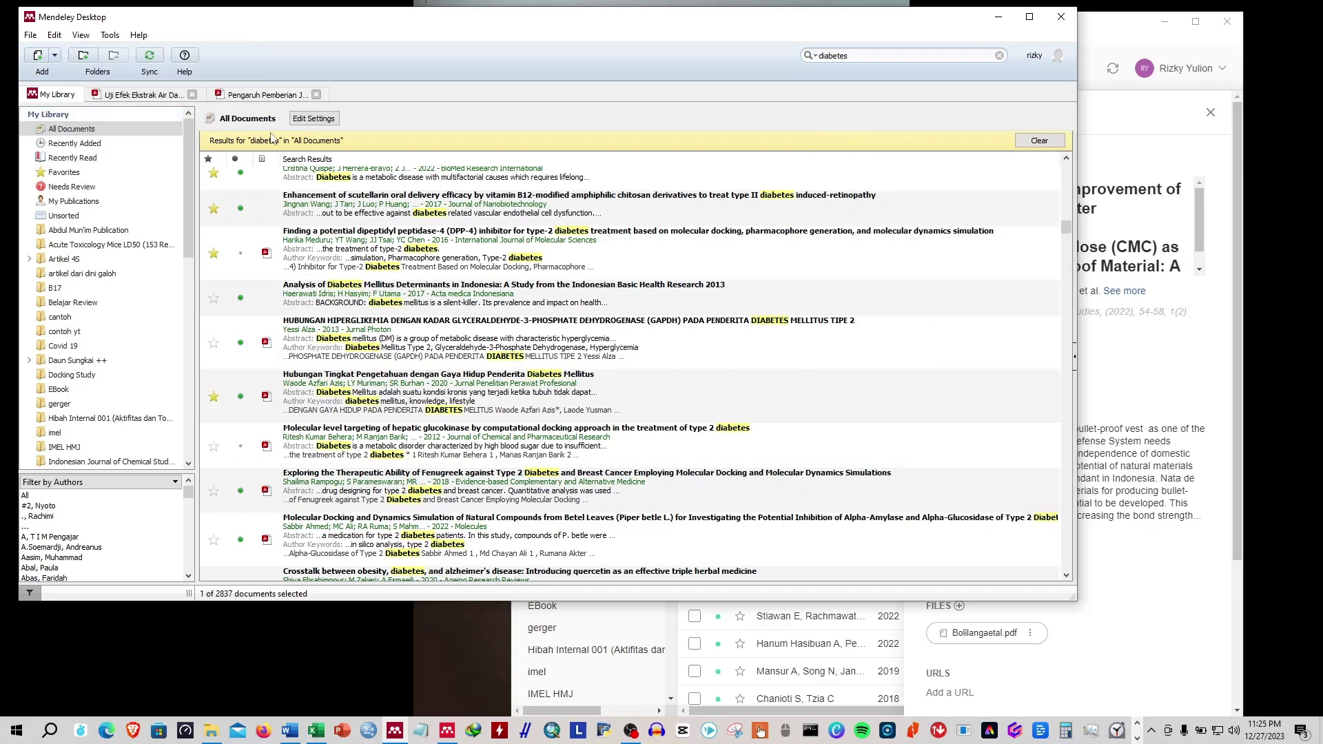
click(600, 264)
click(594, 320)
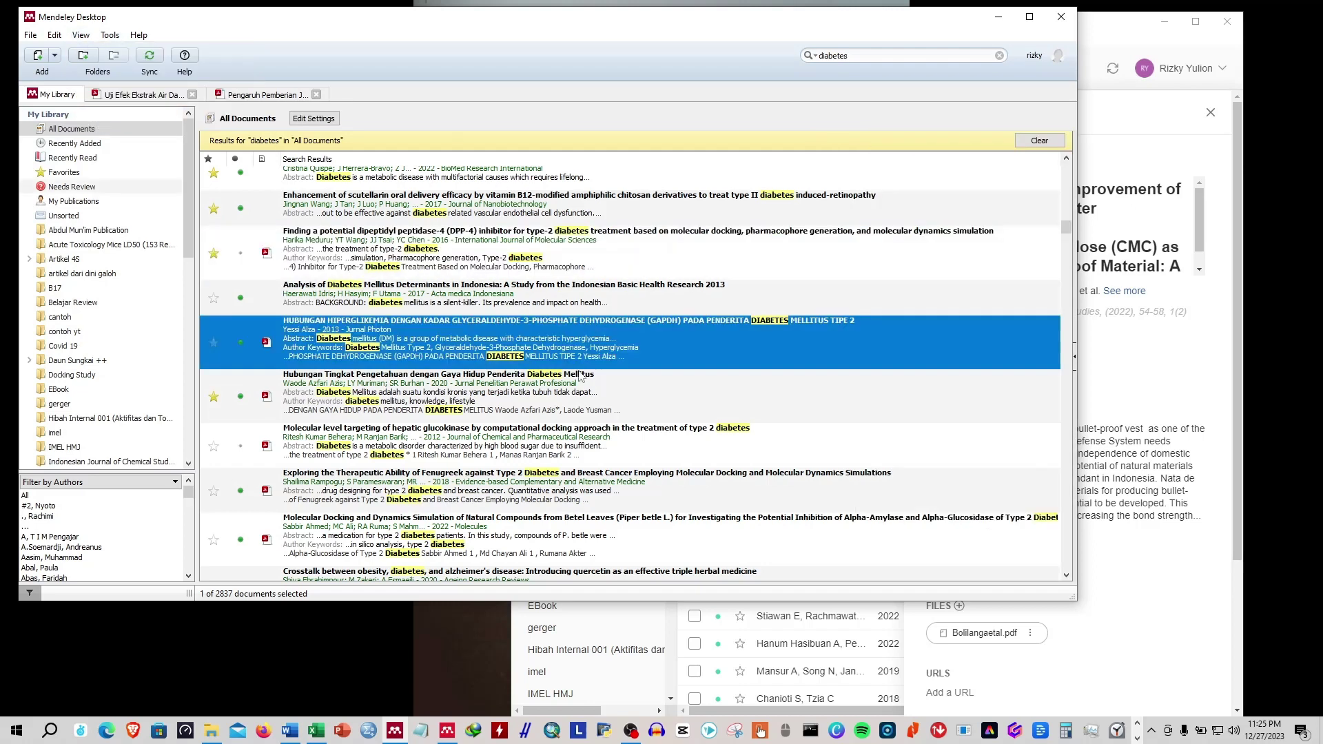
click(580, 378)
click(569, 444)
click(507, 346)
click(500, 273)
click(507, 219)
click(82, 36)
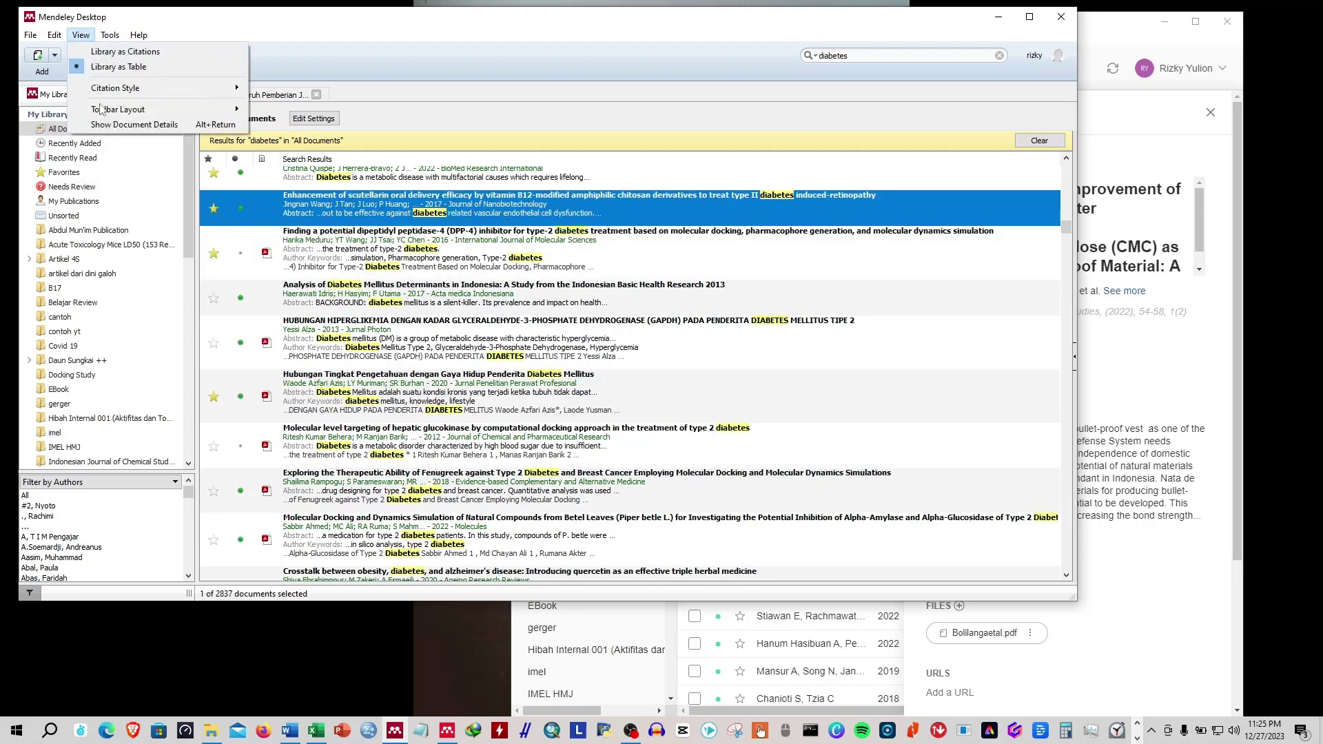
click(124, 124)
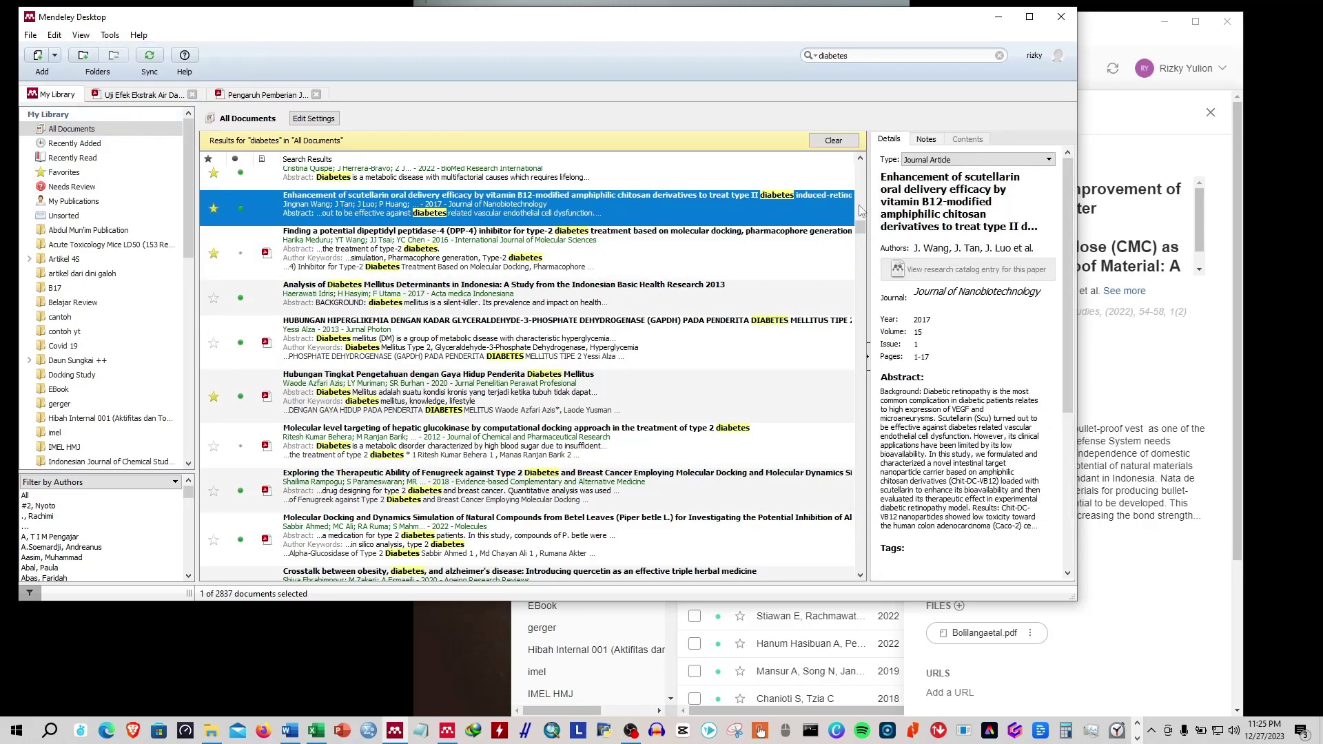
Bring Reference Manager back, maximized, with its Info panel closed.
click(867, 629)
click(1196, 22)
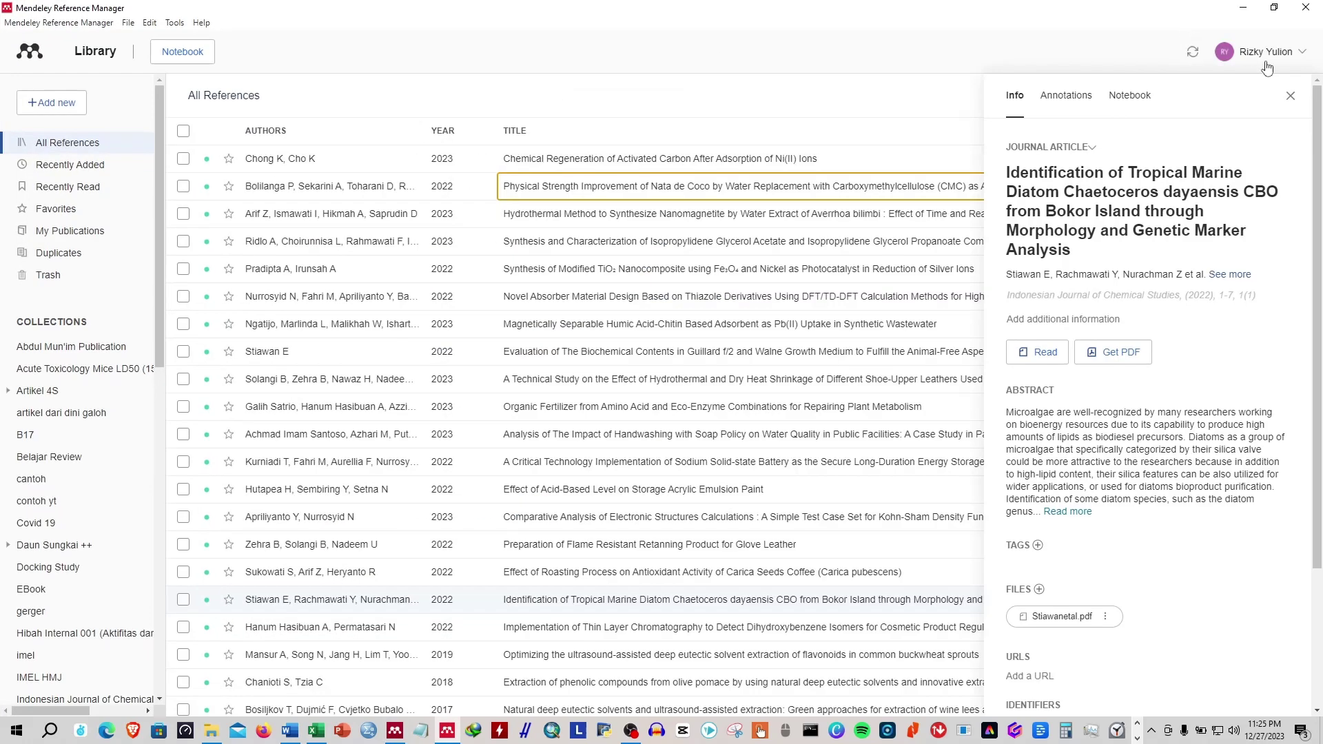
click(1291, 95)
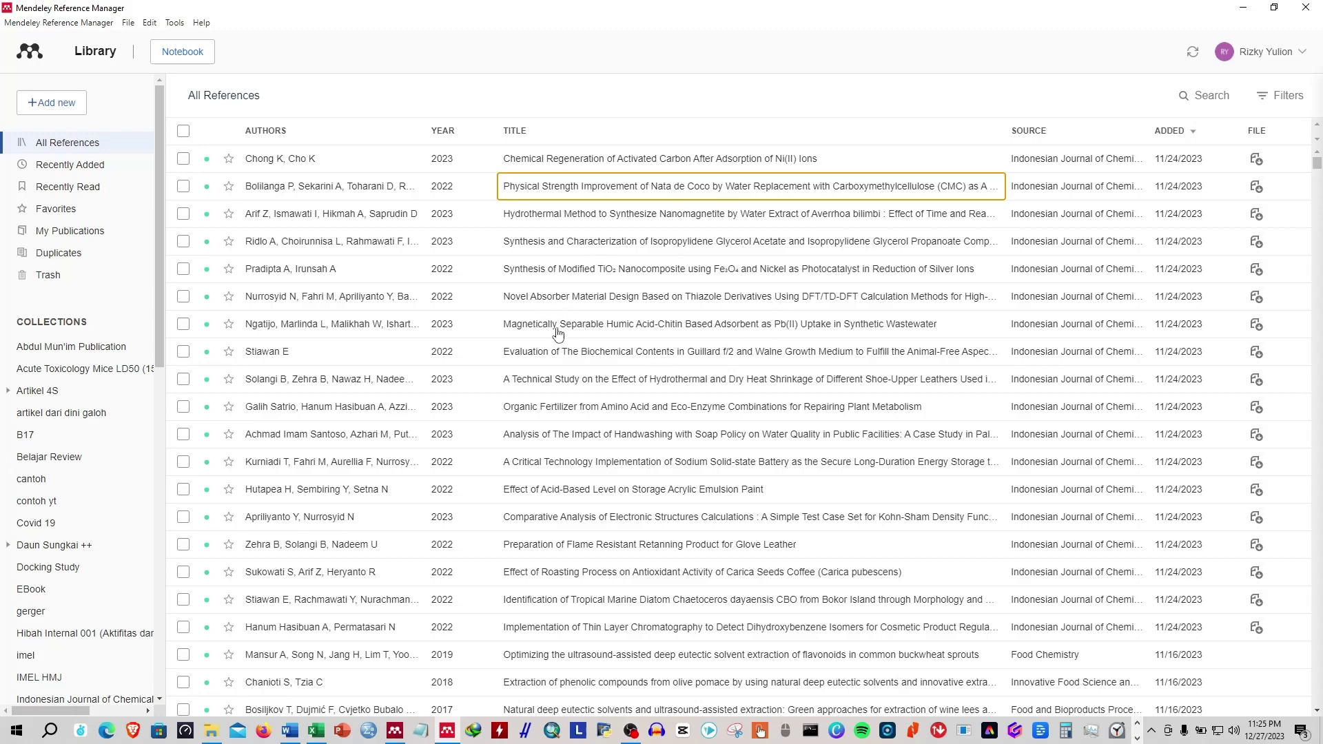
Select the Novel Absorber Material Design paper and look at Install Mendeley Cite for Microsoft Word without installing.
click(555, 303)
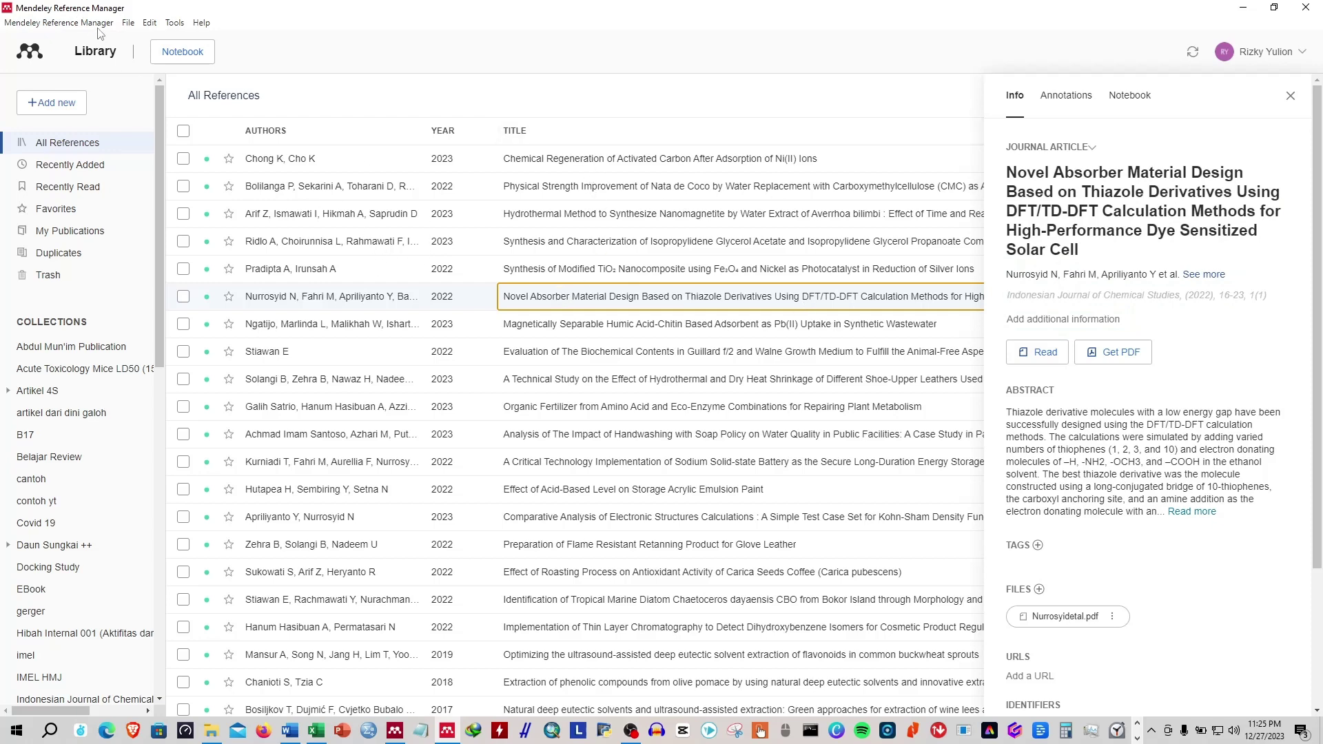
click(127, 24)
mouse_move(174, 23)
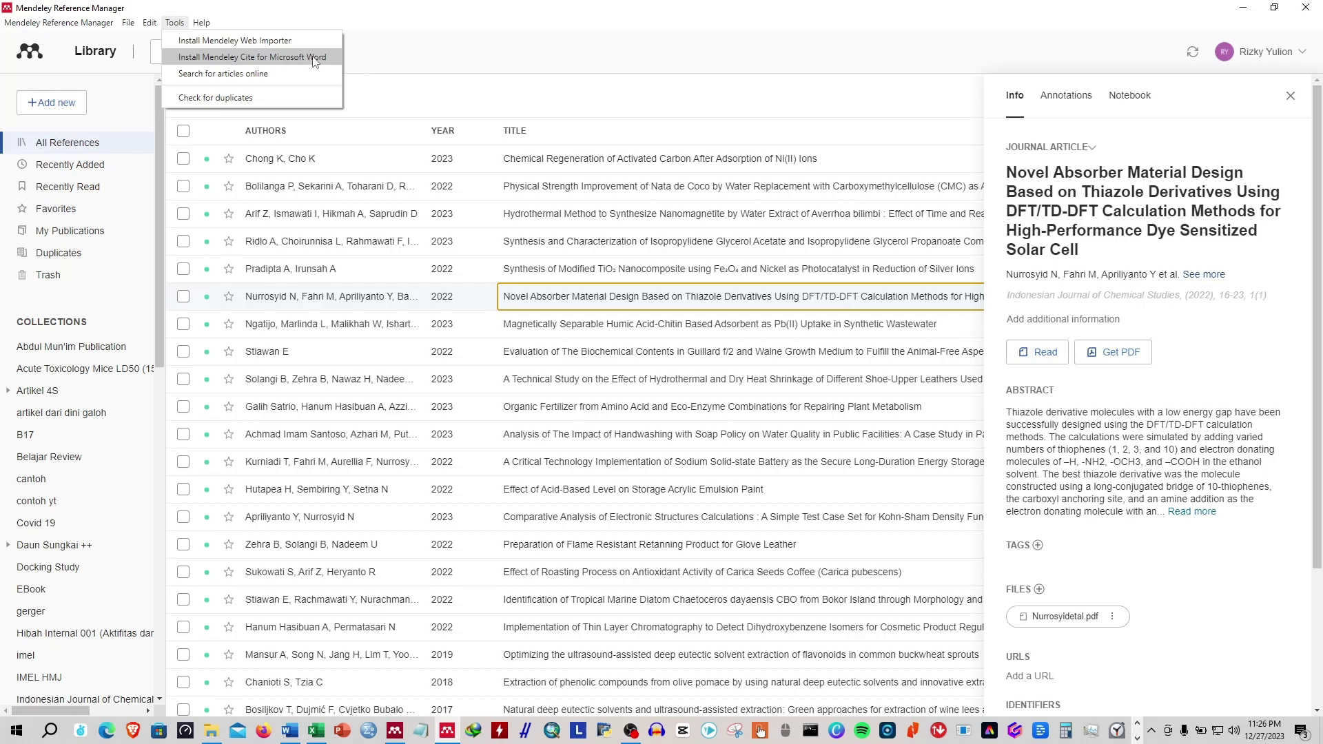
click(487, 50)
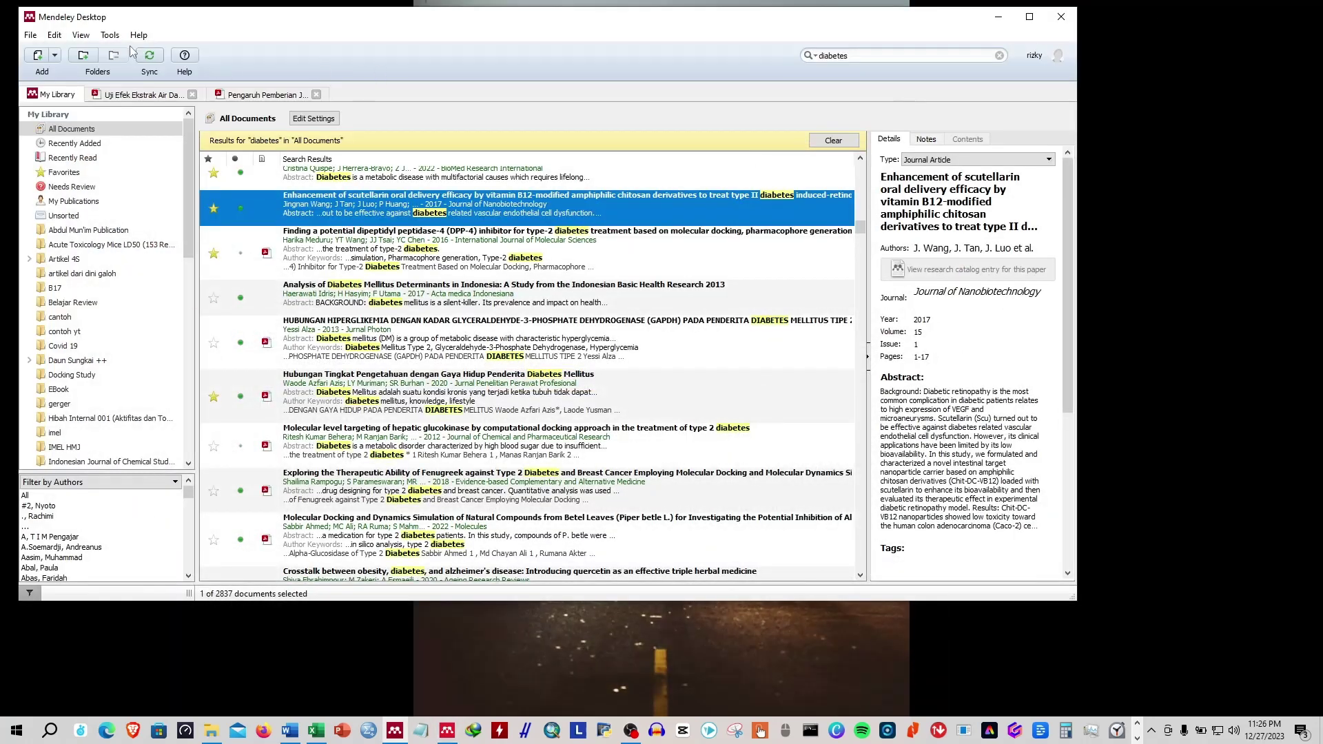
Check Tools' Get Mendeley Cite option, then browse the HUBUNGAN, scutellarin, glucokinase and DPP-4 papers.
click(110, 36)
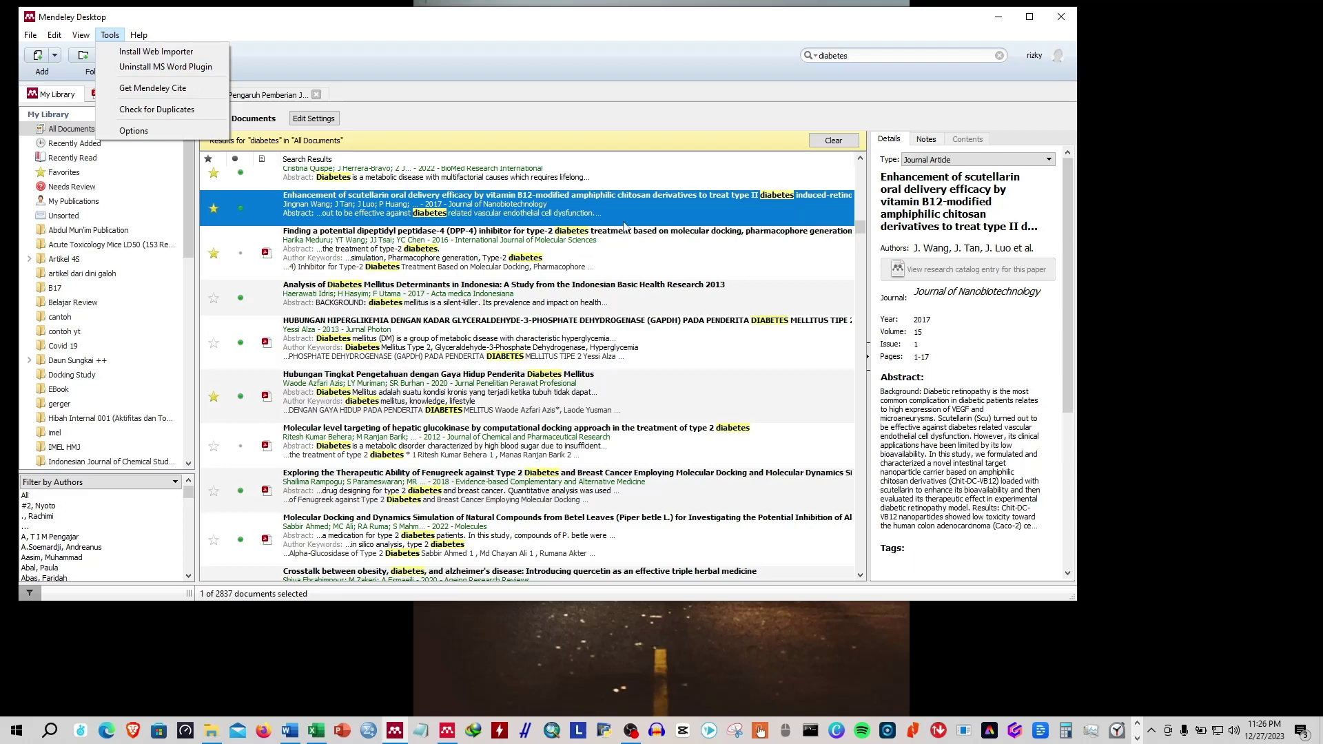
click(601, 122)
click(522, 328)
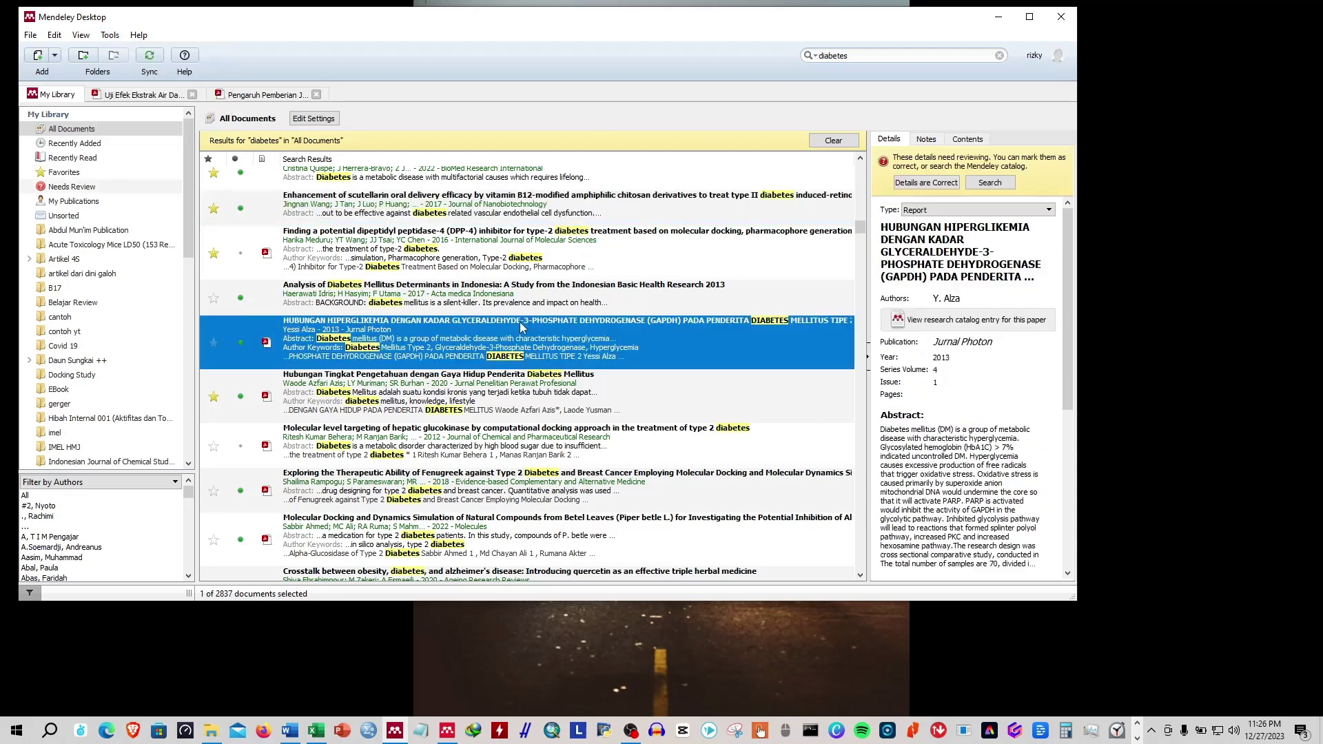
click(361, 219)
click(369, 234)
click(378, 336)
click(363, 442)
click(364, 270)
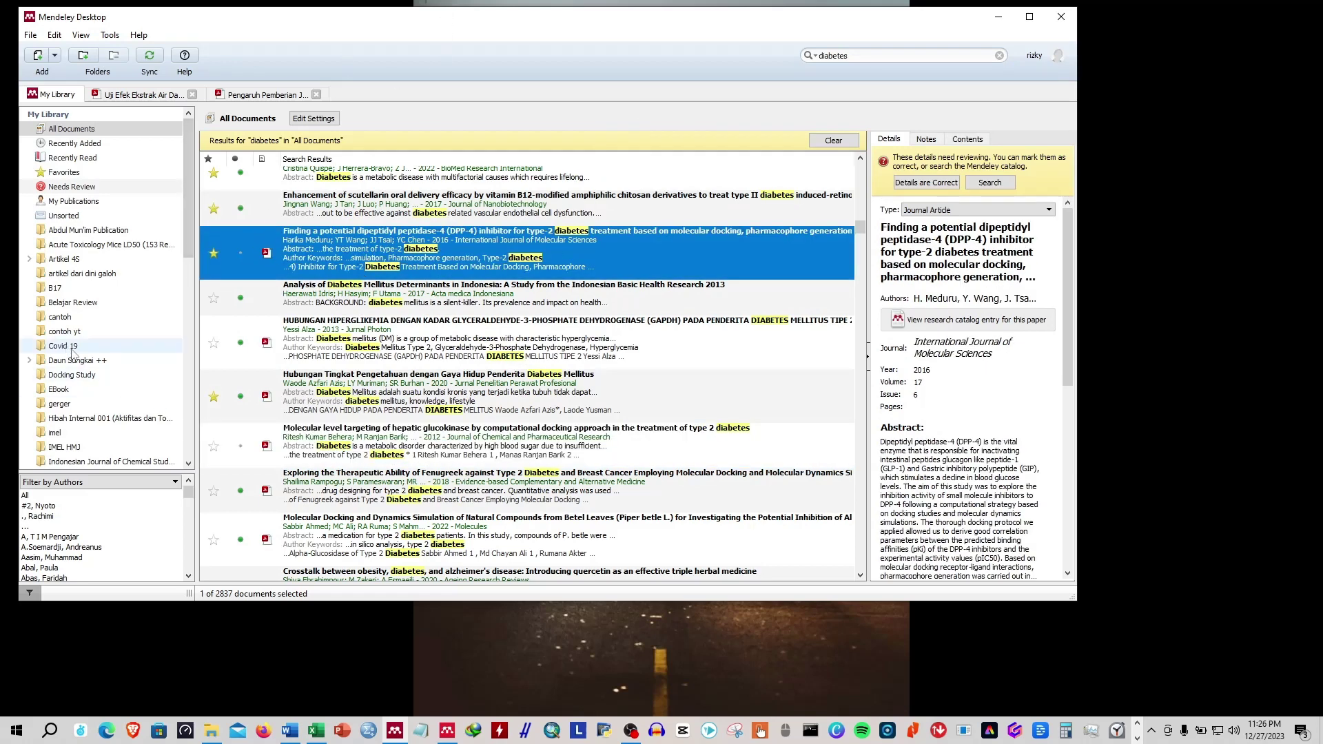
scroll(73, 355, down, 4)
scroll(73, 354, down, 3)
scroll(73, 354, up, 7)
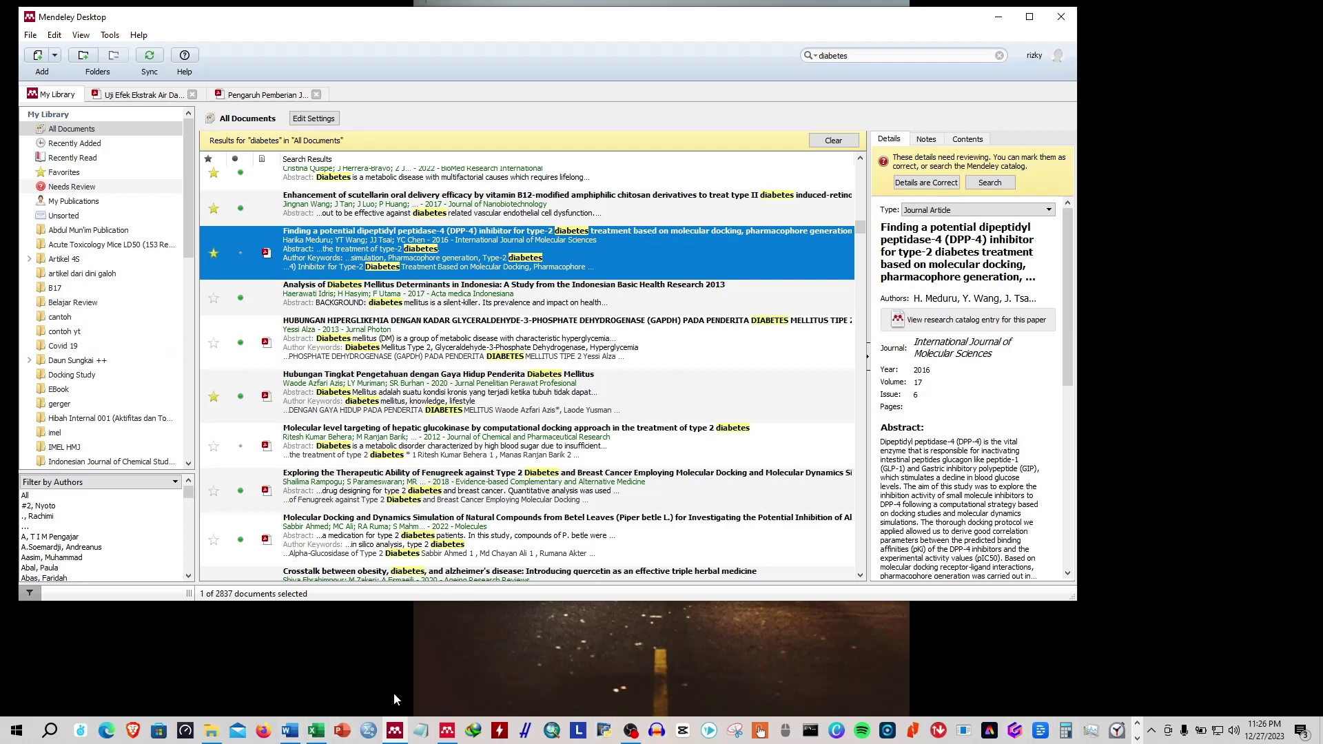
In Reference Manager, view the isopropylidene glycerol, Physical Strength and Hydrothermal Method papers.
click(448, 732)
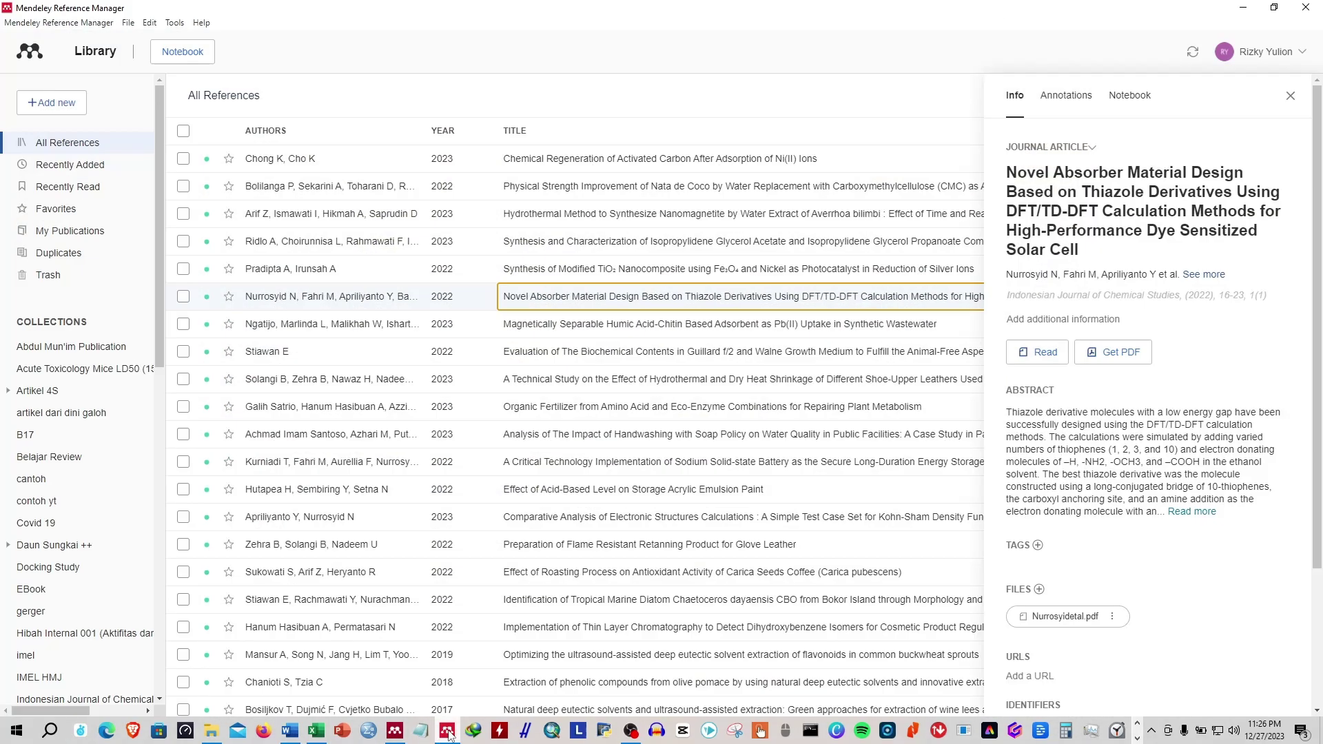
click(771, 237)
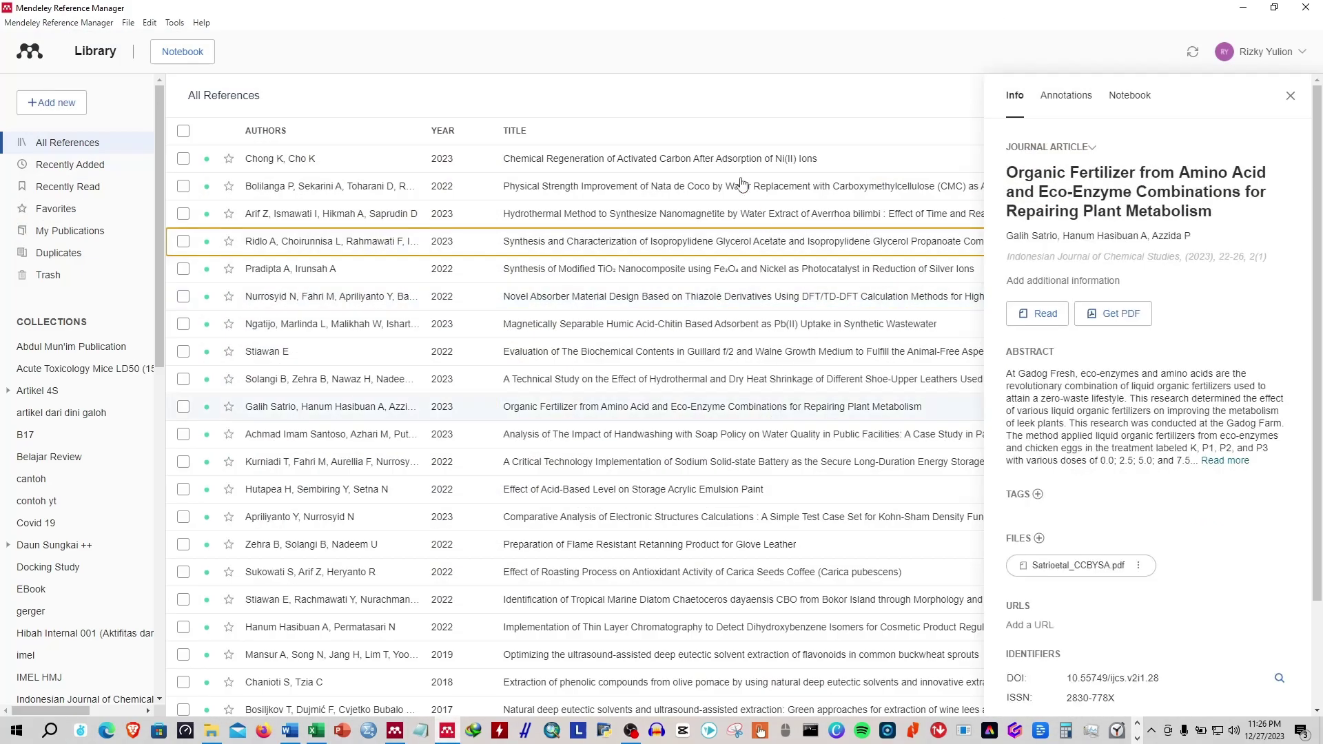
click(739, 185)
click(1291, 100)
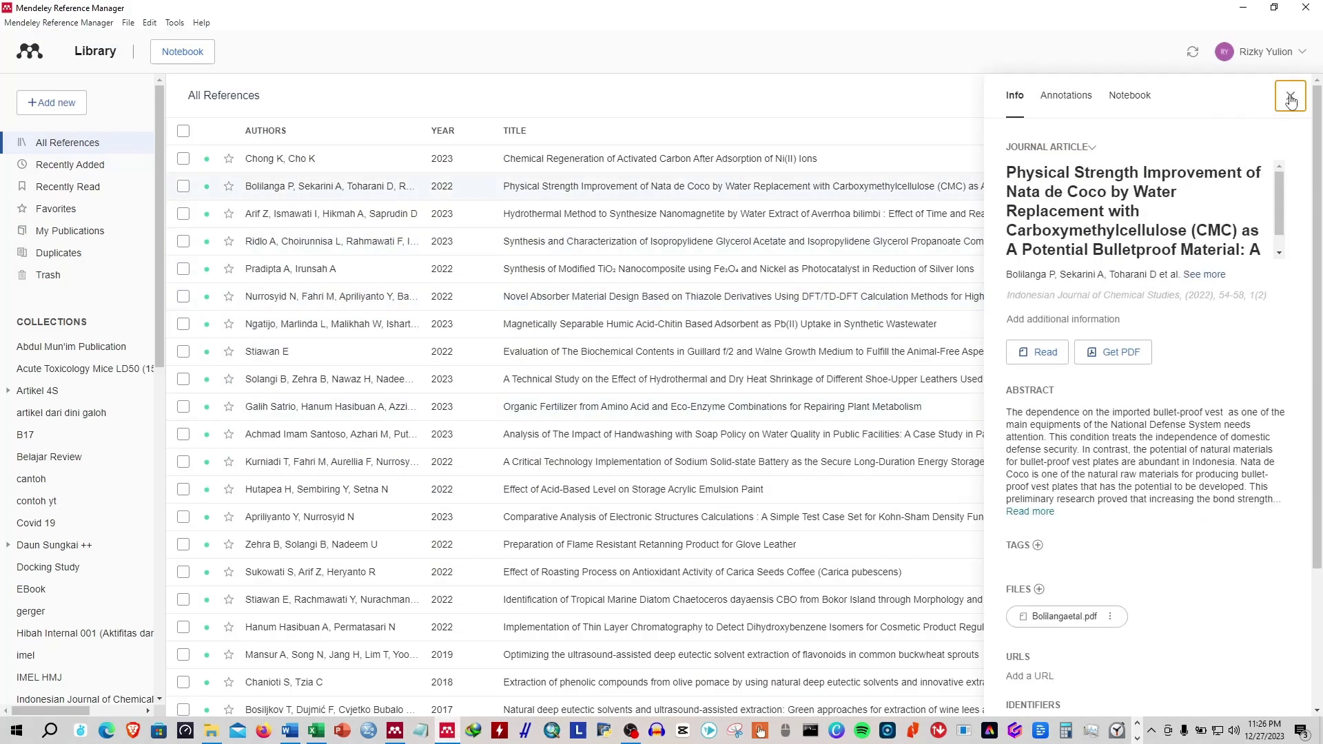
click(581, 211)
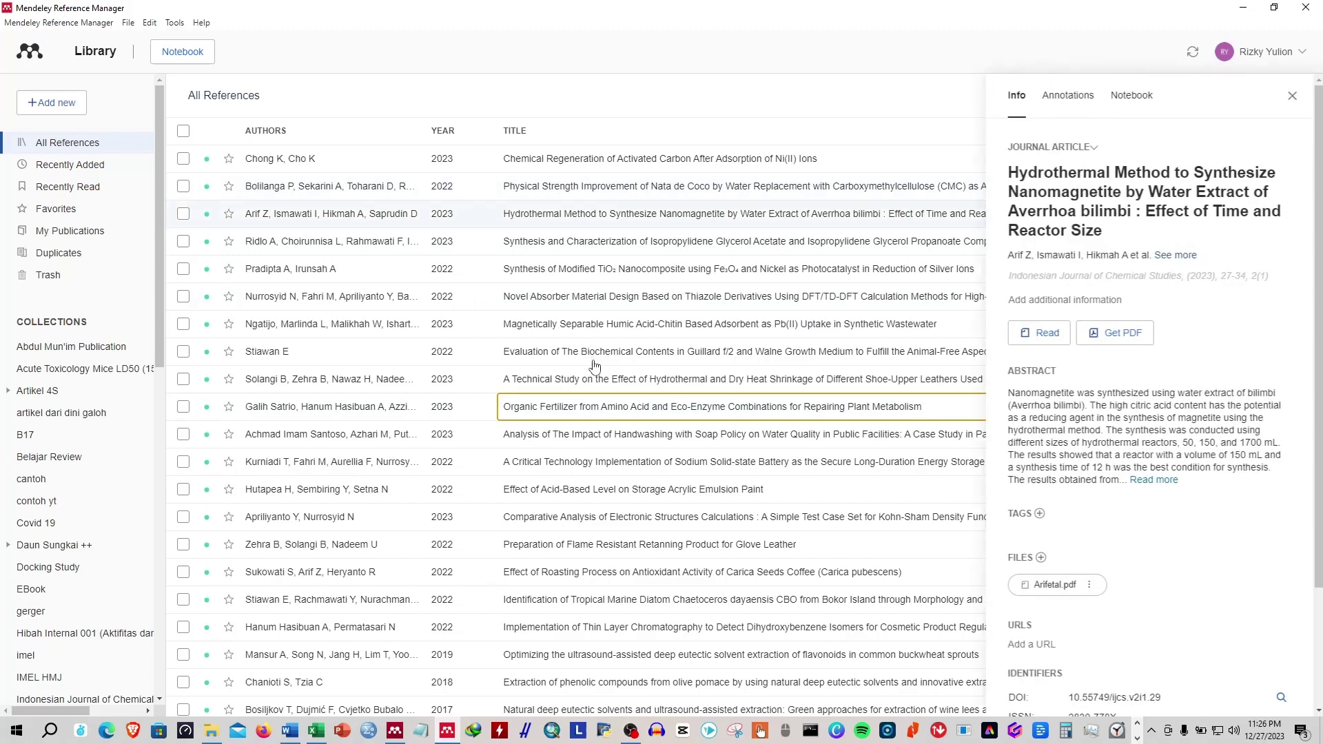
Scroll down viewing soy isoflavones, astaxanthin, aldol, eutectic solvent and Green Technologies for Persimmon papers.
scroll(607, 471, down, 5)
click(609, 472)
scroll(609, 472, down, 4)
click(607, 503)
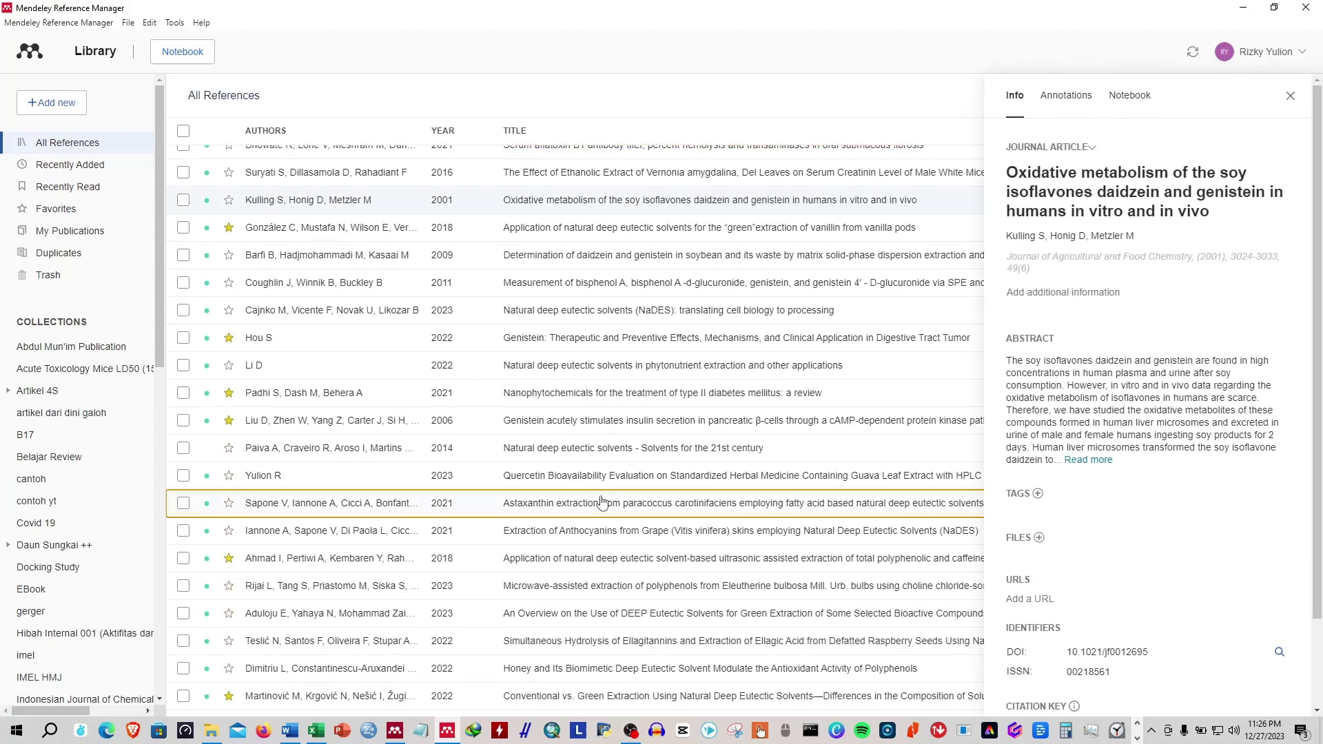
scroll(606, 503, down, 5)
click(586, 461)
scroll(585, 464, down, 5)
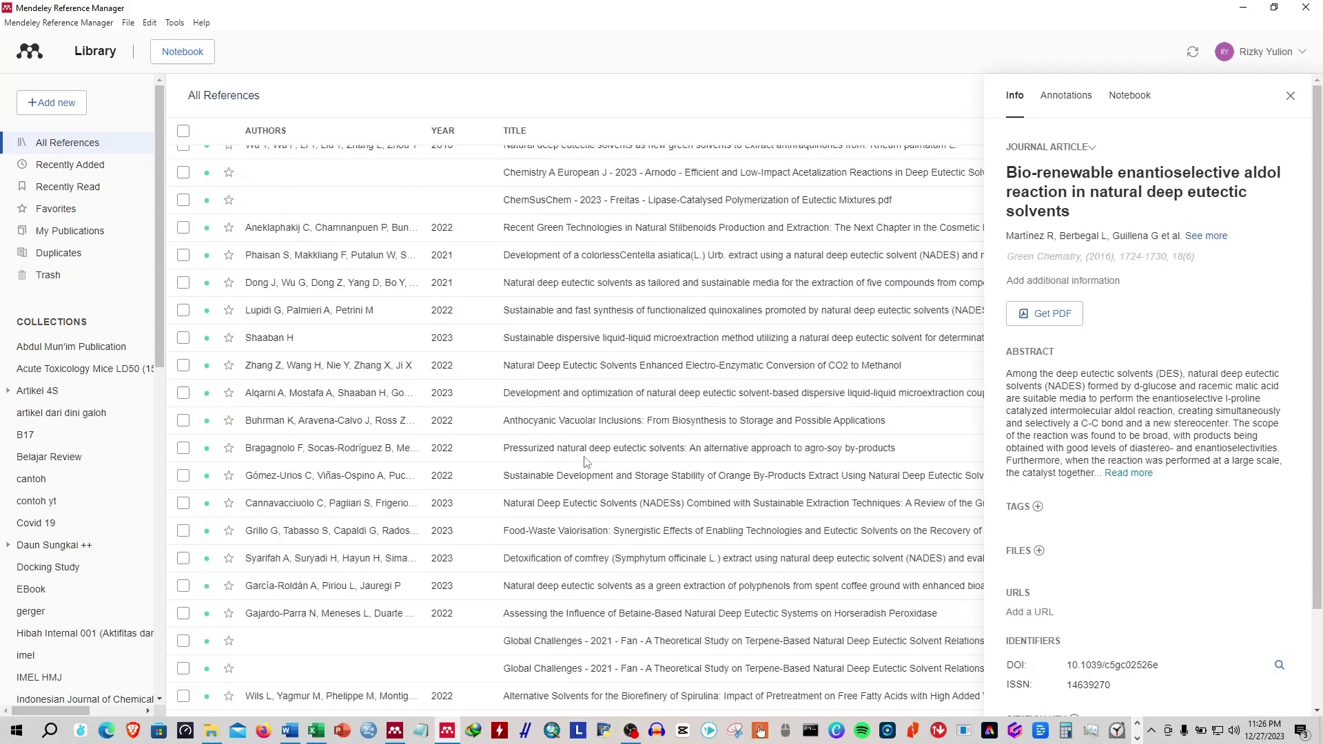
click(586, 460)
scroll(587, 378, up, 5)
click(595, 352)
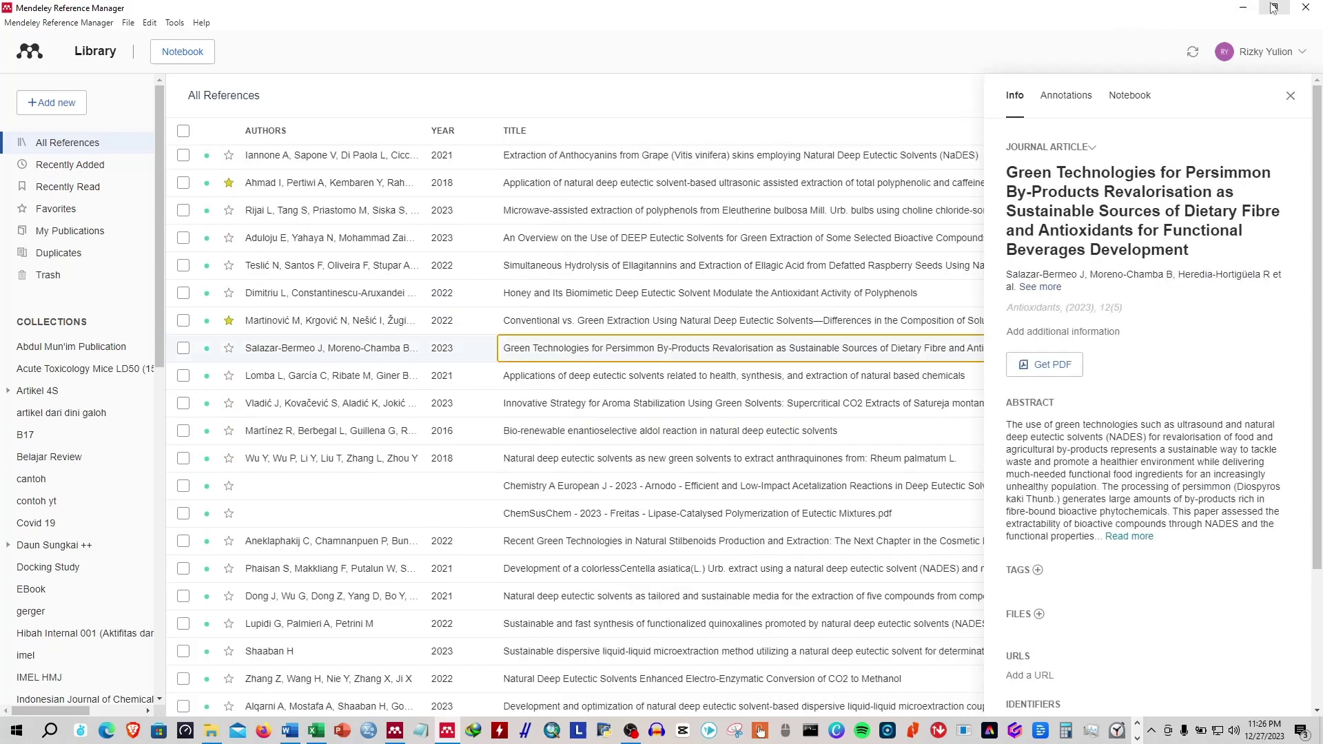
click(1275, 6)
Clear Mendeley Desktop's diabetes search so all 2837 documents are listed.
click(433, 308)
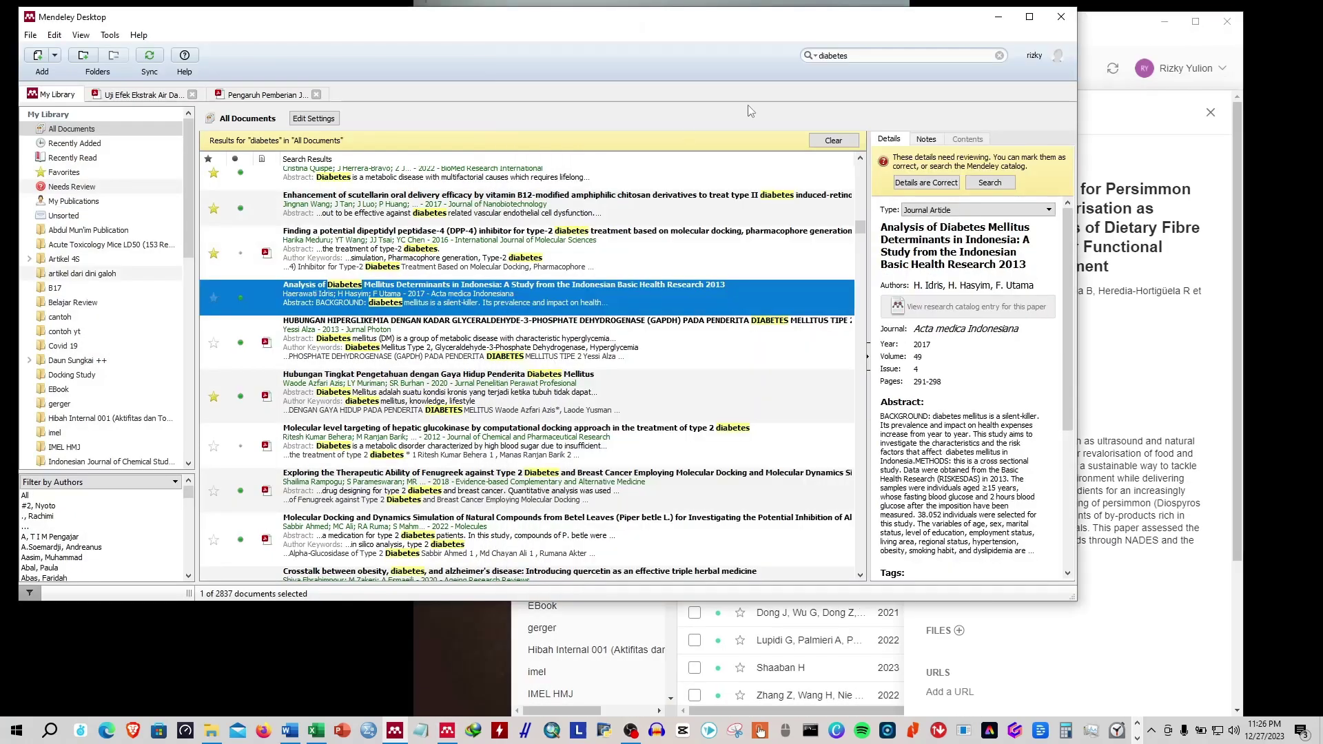
click(455, 326)
scroll(752, 194, up, 10)
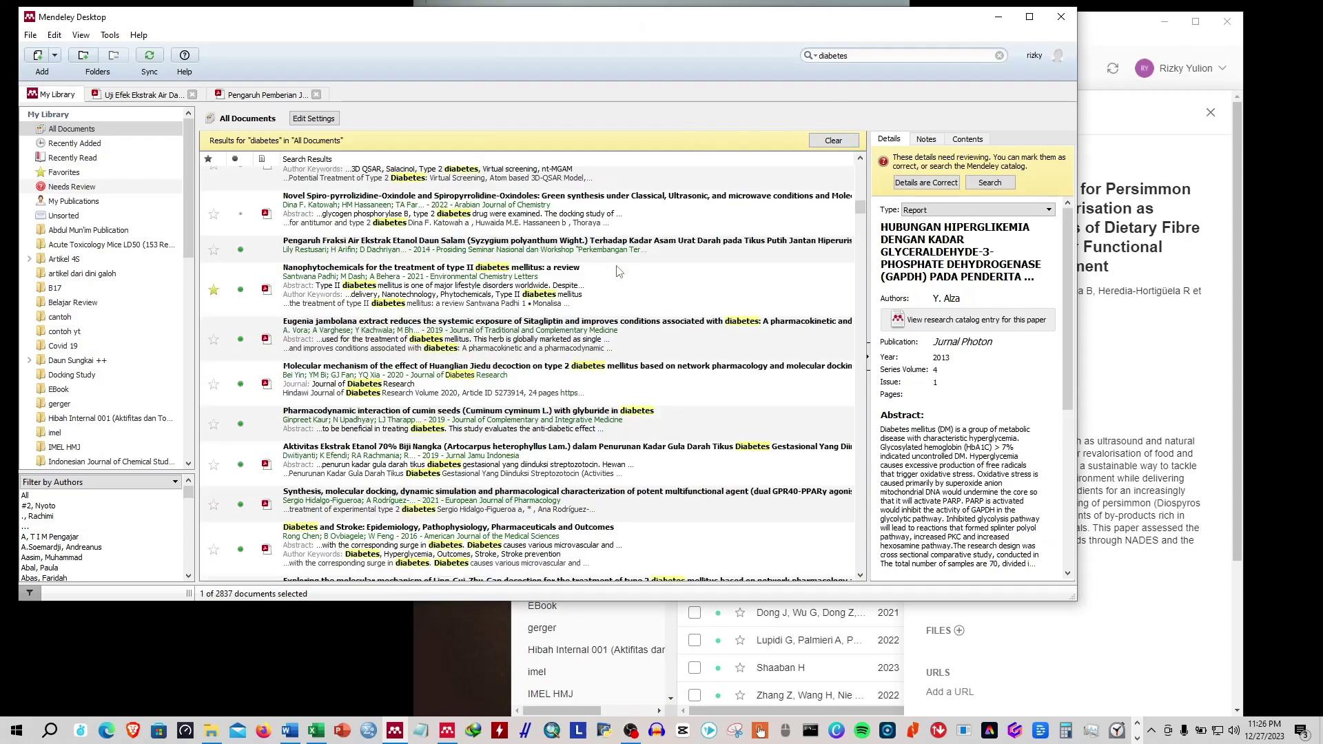
click(833, 140)
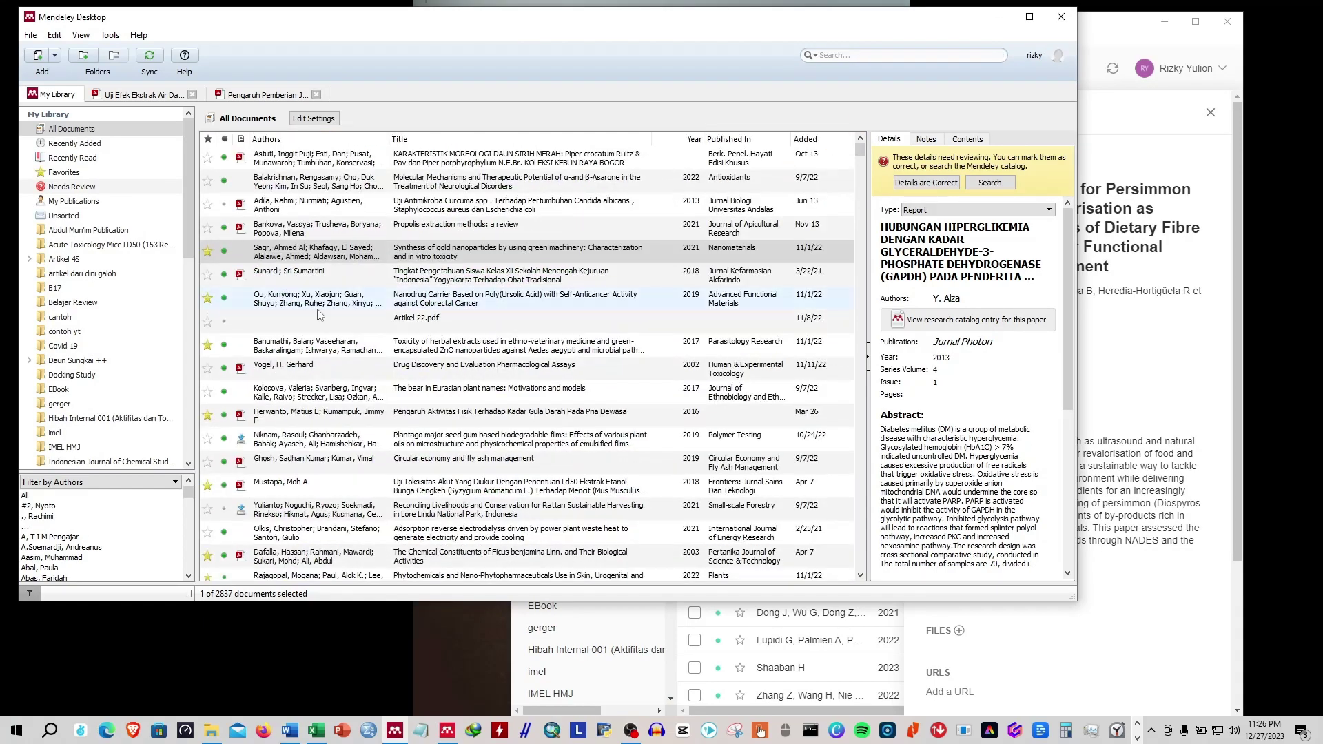
scroll(312, 318, up, 1)
scroll(312, 318, down, 10)
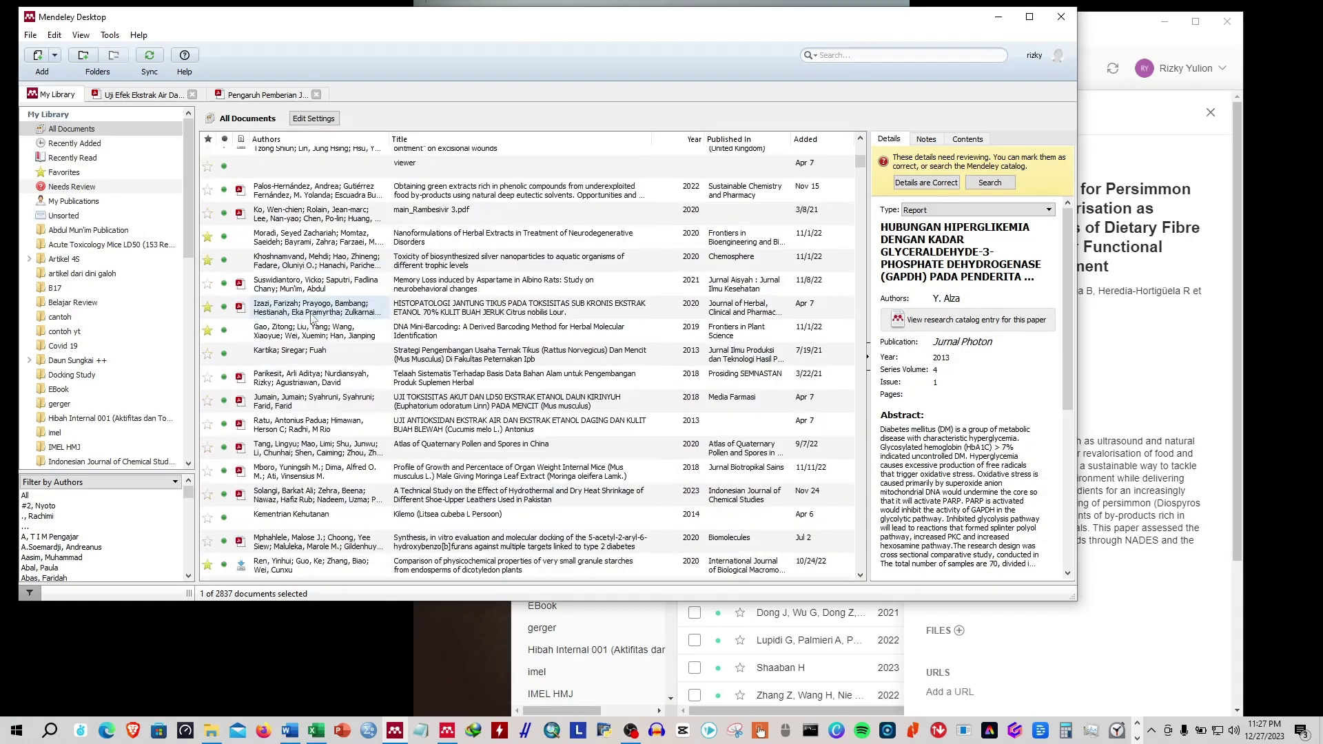
scroll(312, 318, down, 10)
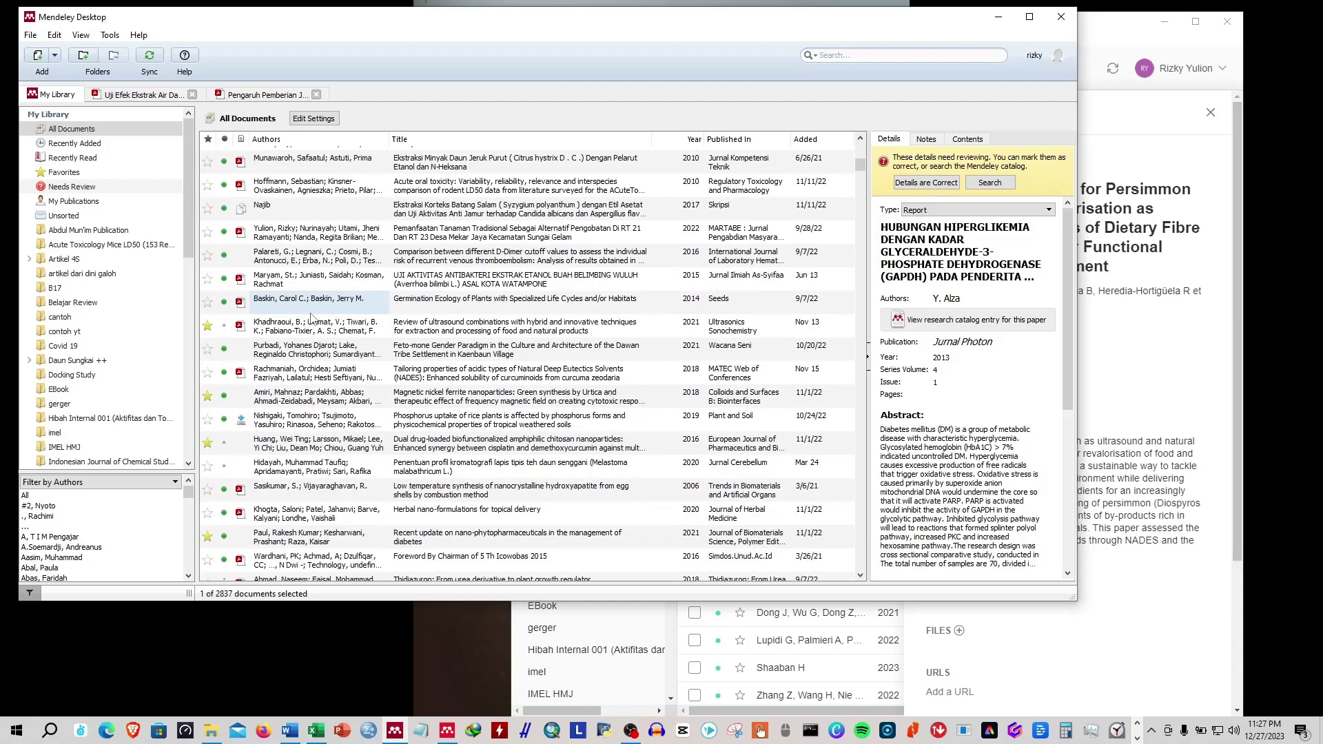
scroll(312, 318, up, 5)
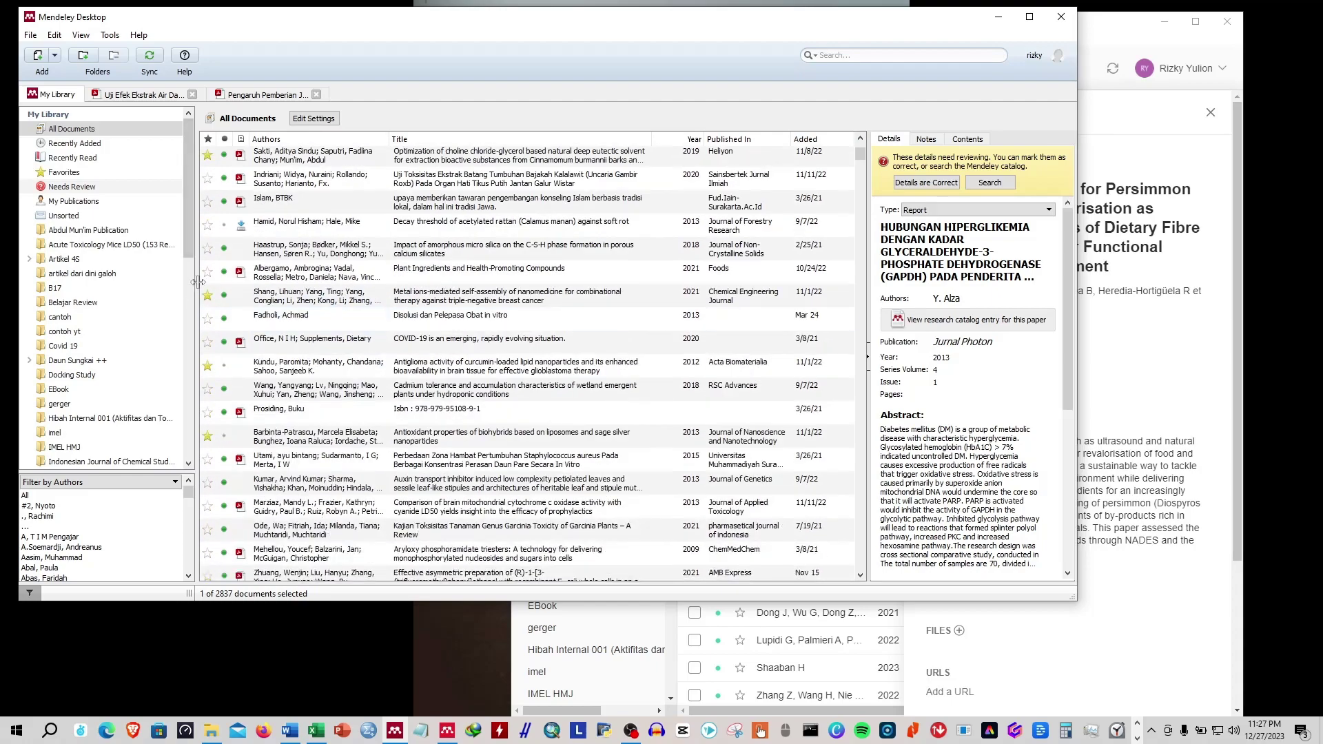
Widen the folder sidebar and view the Cadmium tolerance and Metal ions-mediated nanomedicine articles.
drag(198, 282, 244, 284)
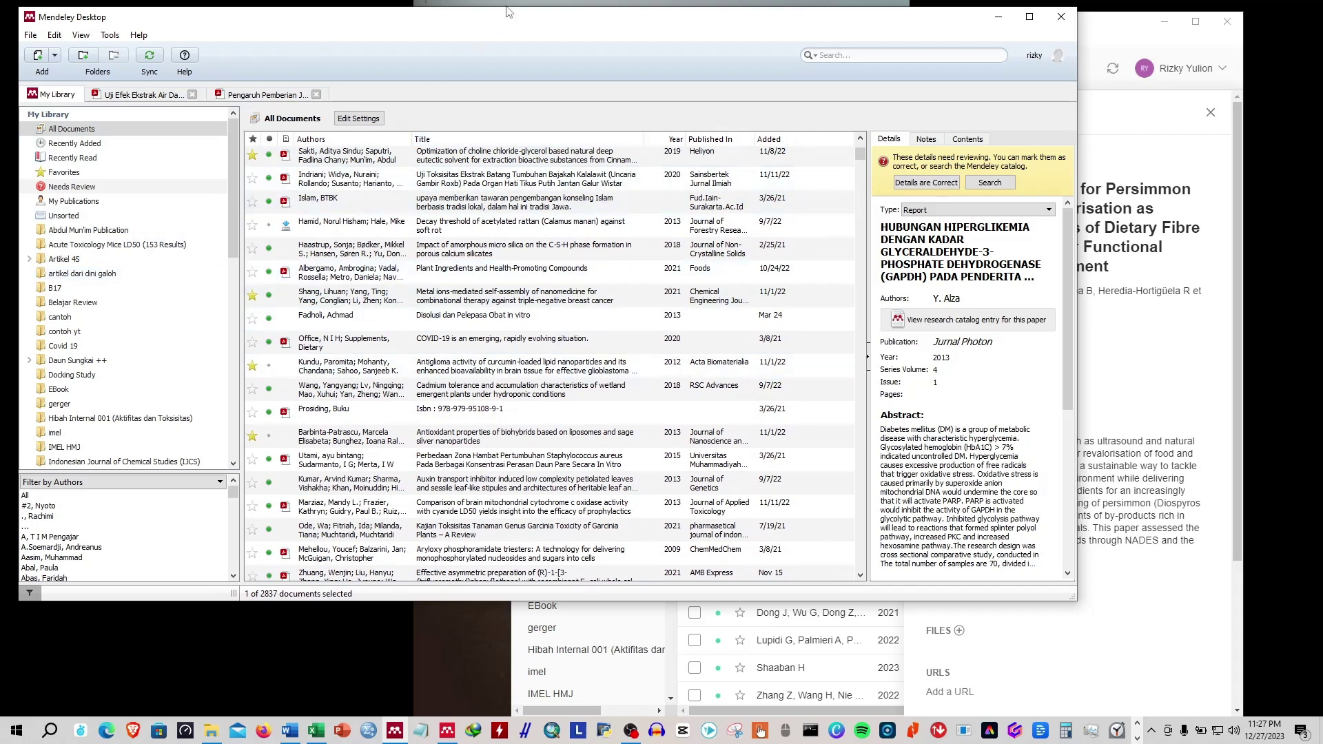
click(448, 390)
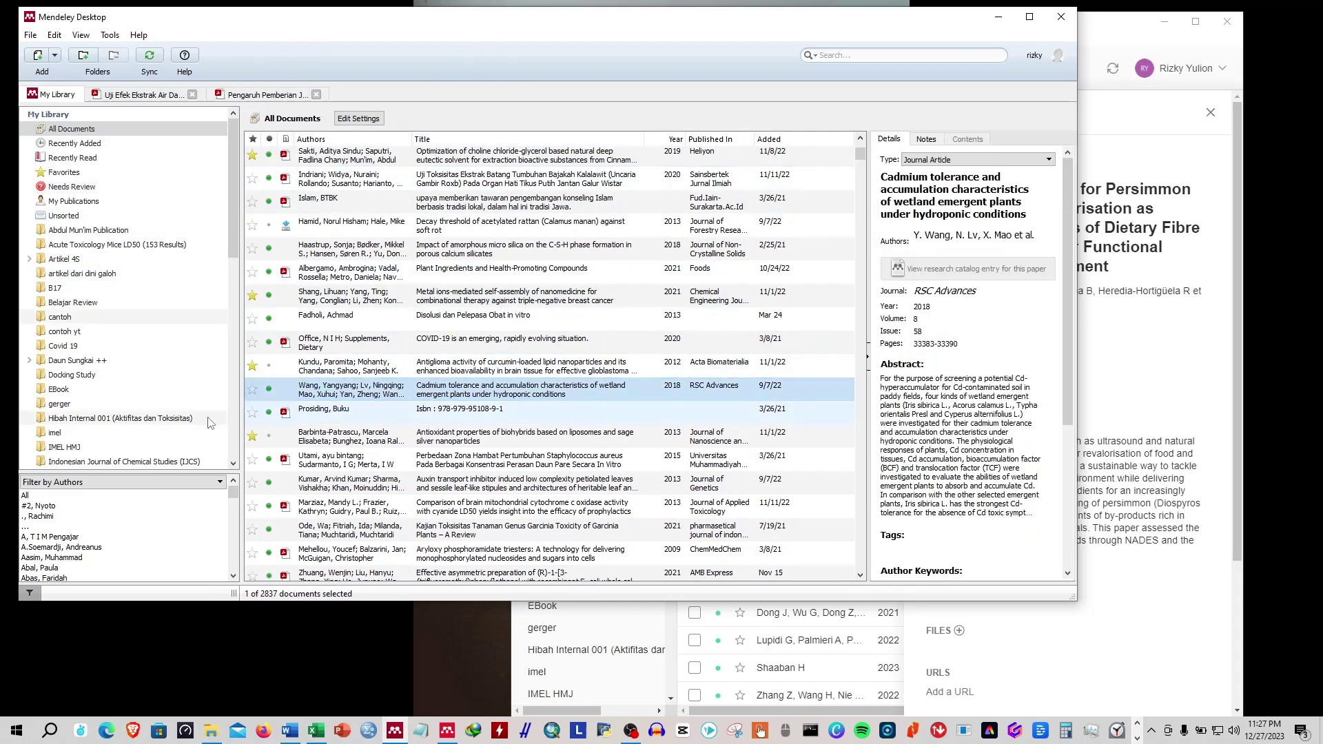
click(483, 296)
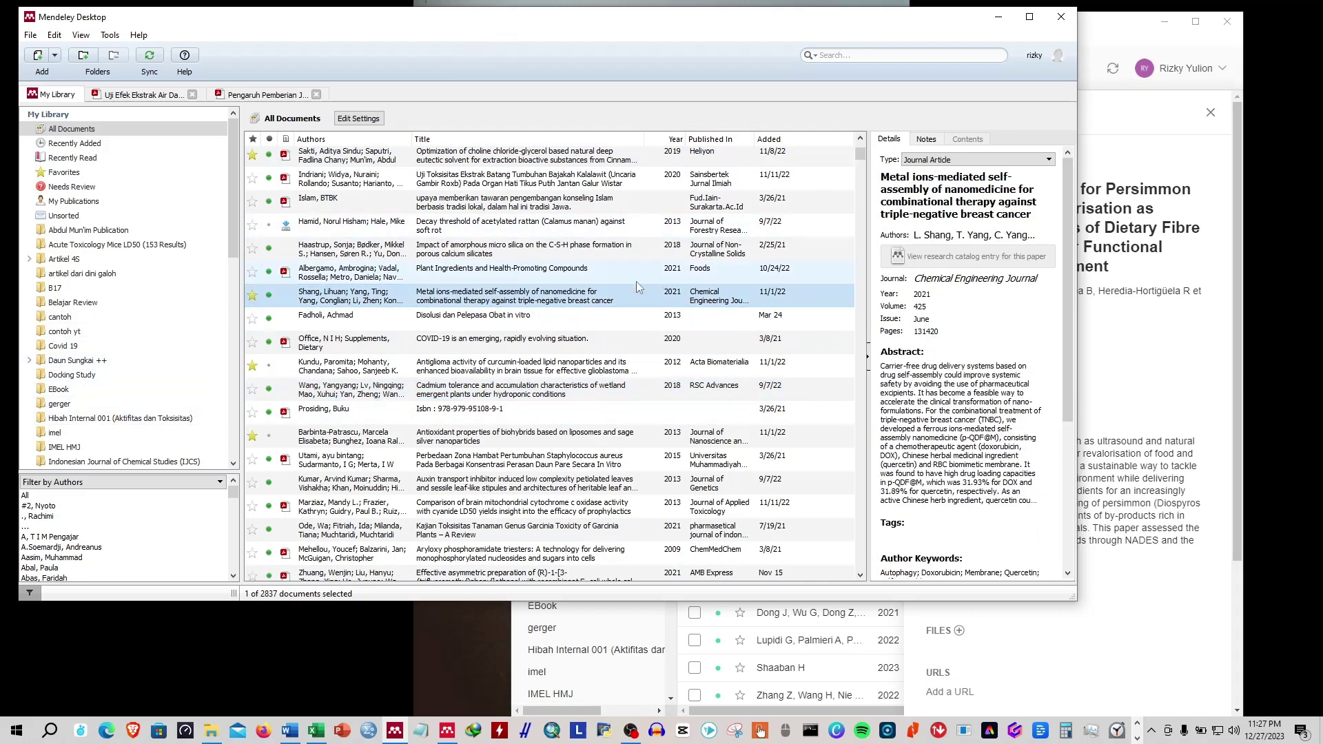
View the Teslić, Aduloju, Rijai, Iannone, Dimitriu and Lomba deep eutectic solvent references.
click(848, 653)
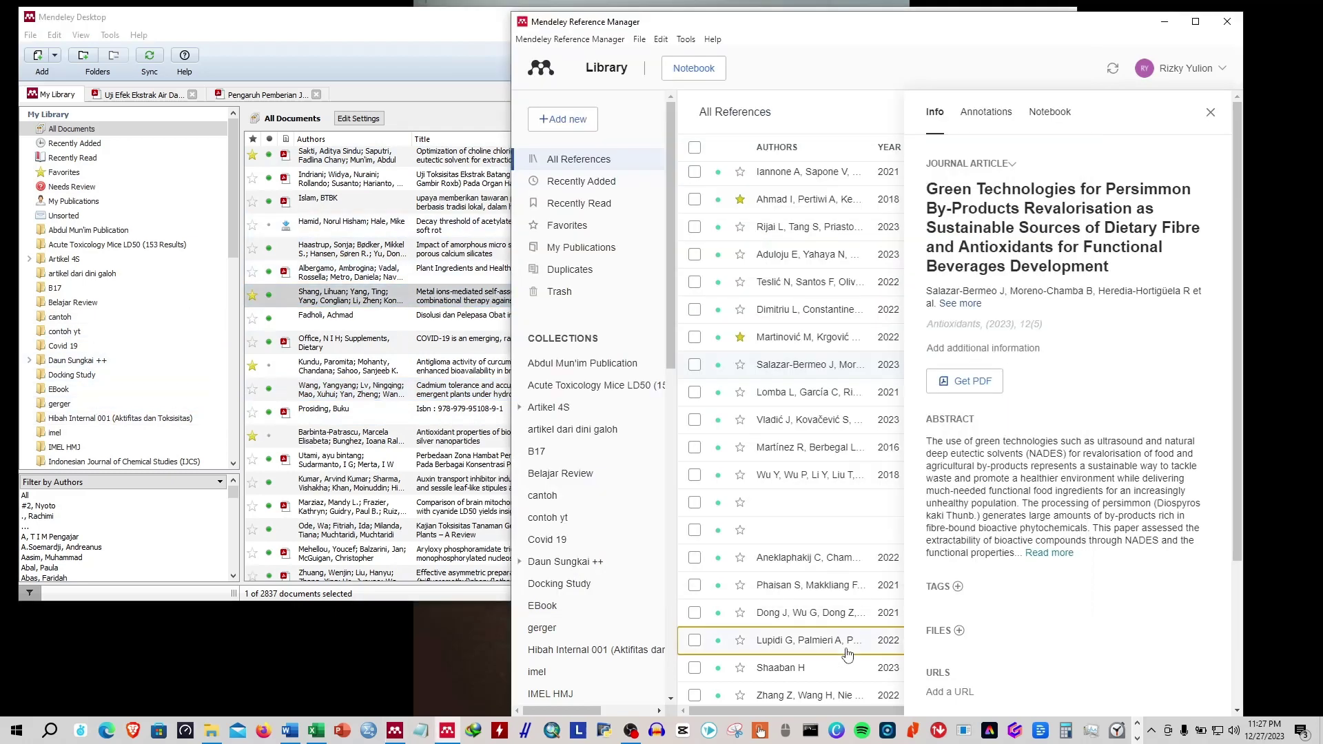
click(822, 294)
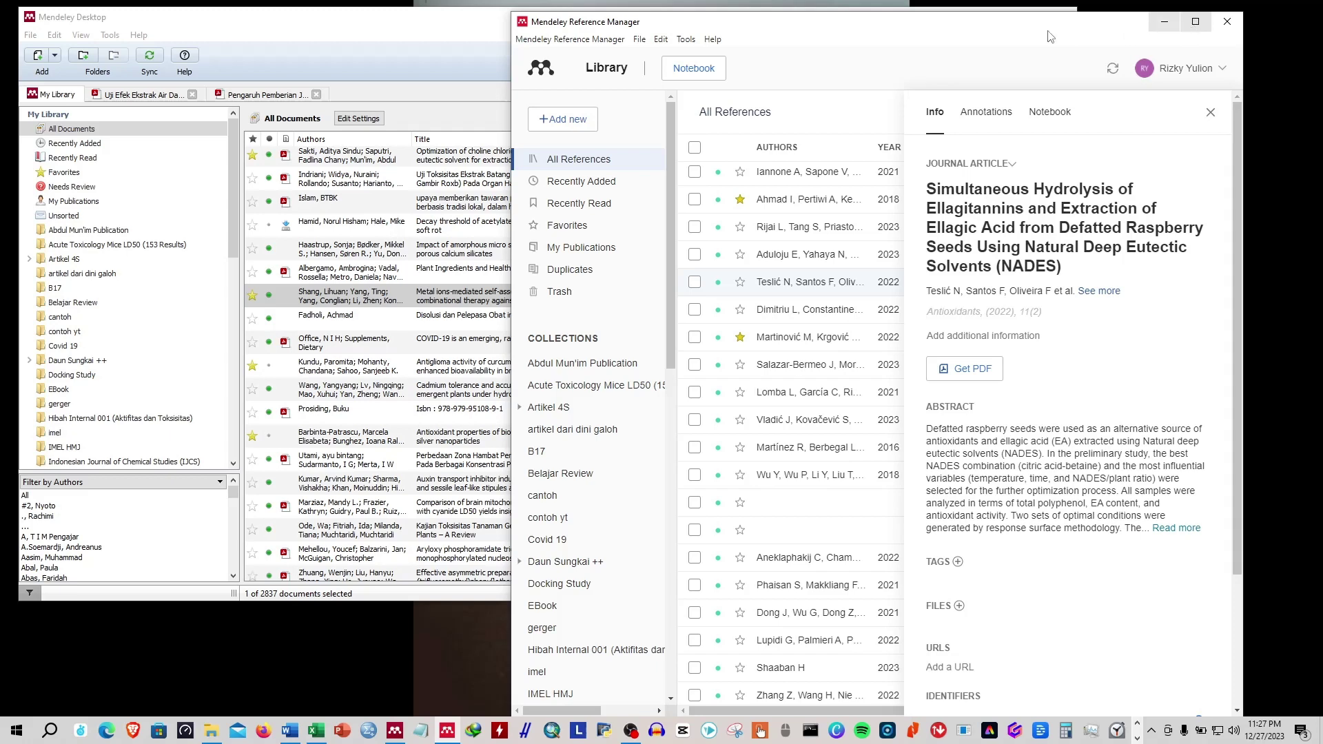
click(837, 261)
click(822, 227)
click(819, 176)
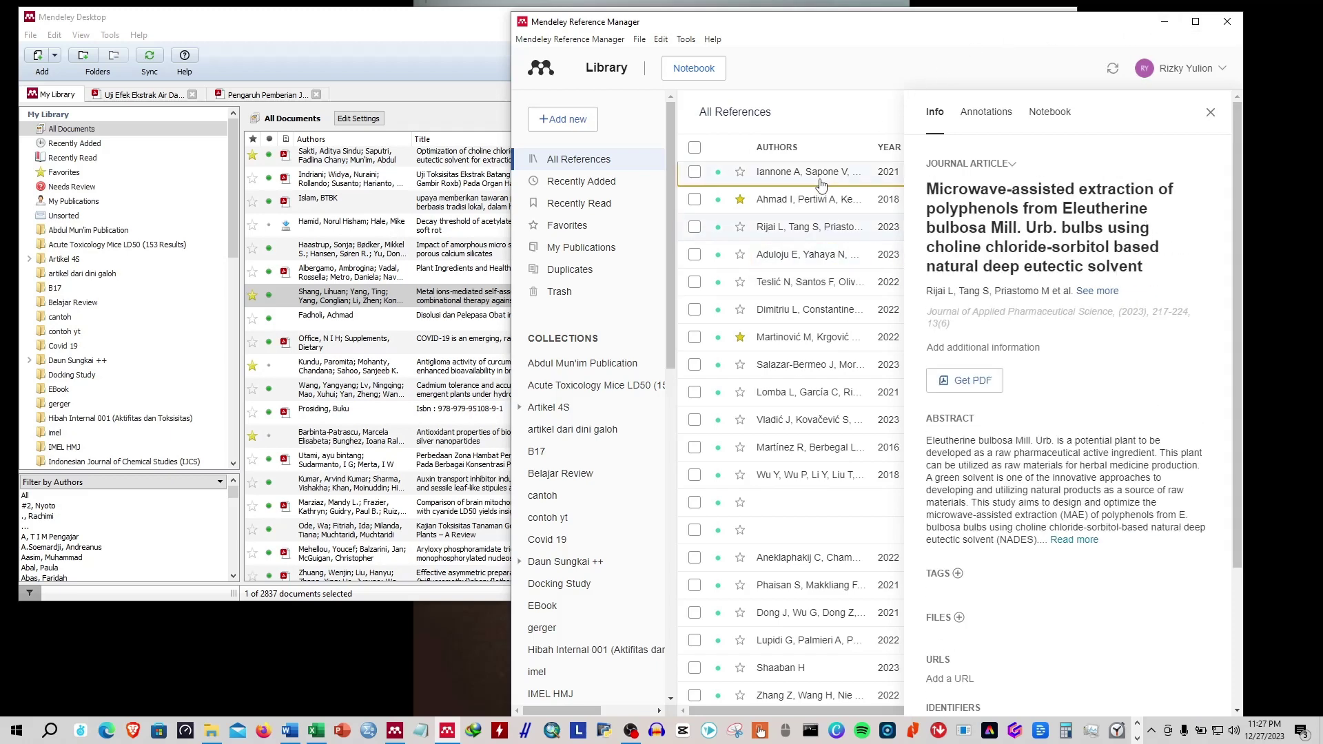
click(794, 312)
click(796, 392)
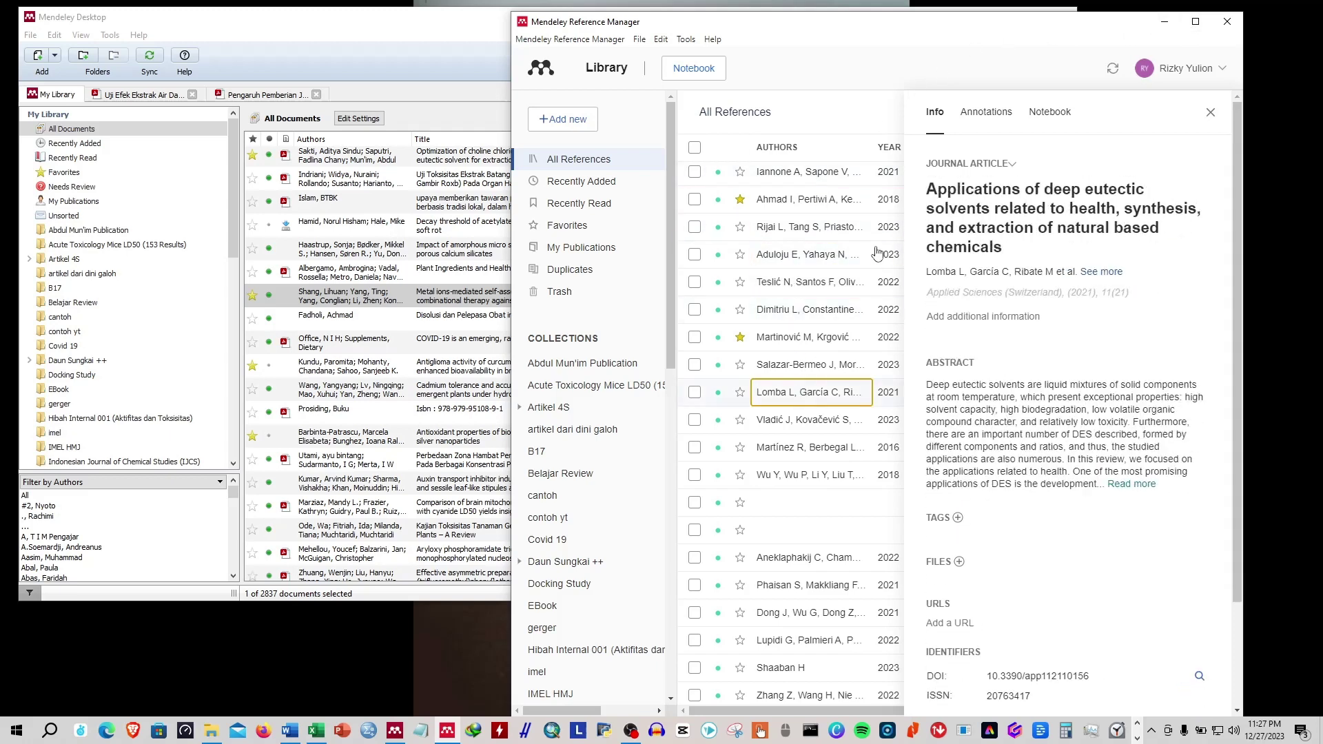
Maximize Reference Manager, view the Dimitriu and Aduloju articles, then launch Firefox.
click(1199, 23)
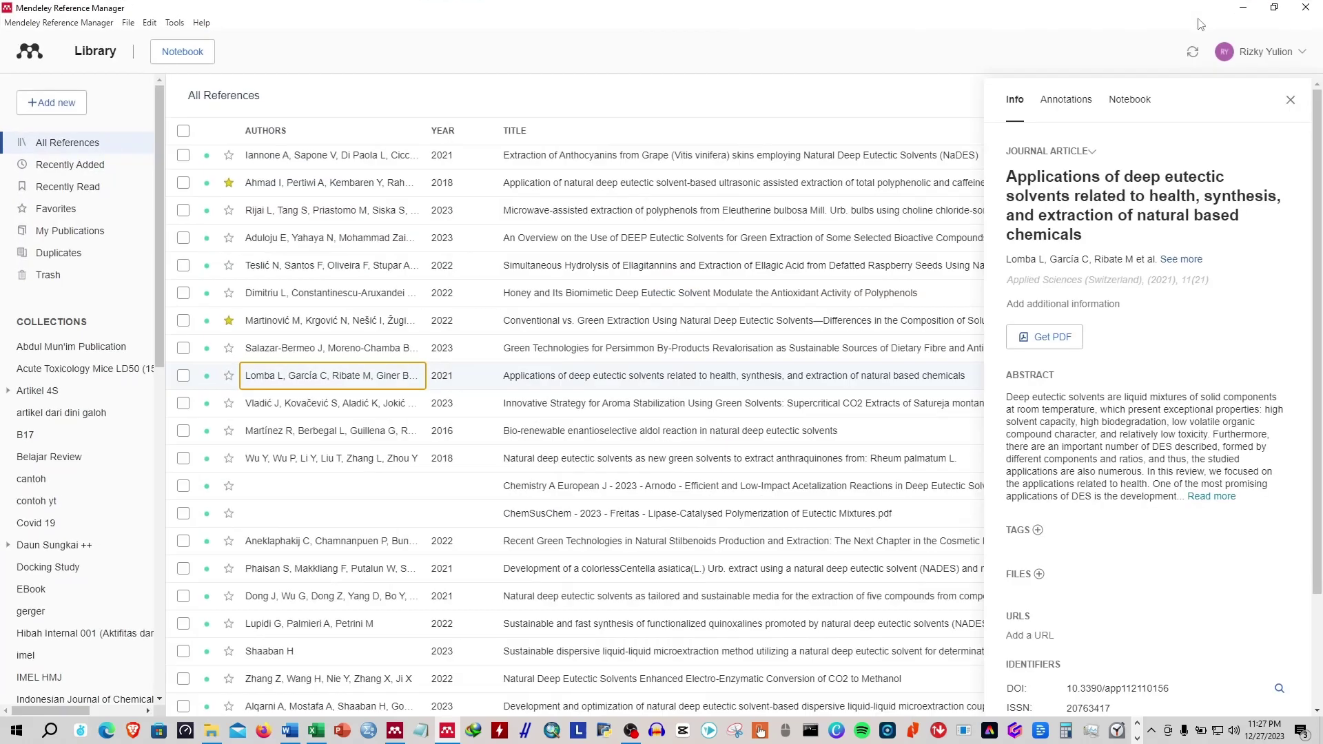
click(670, 304)
click(688, 242)
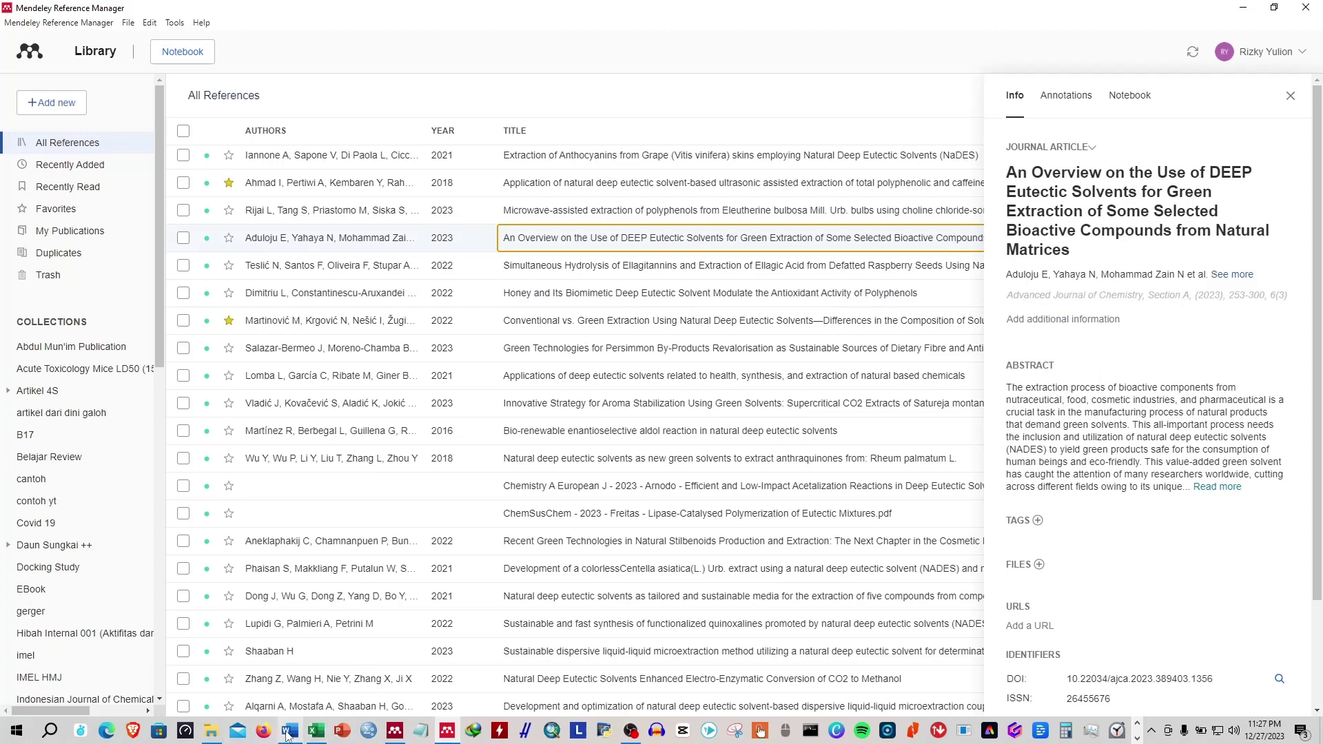
click(263, 736)
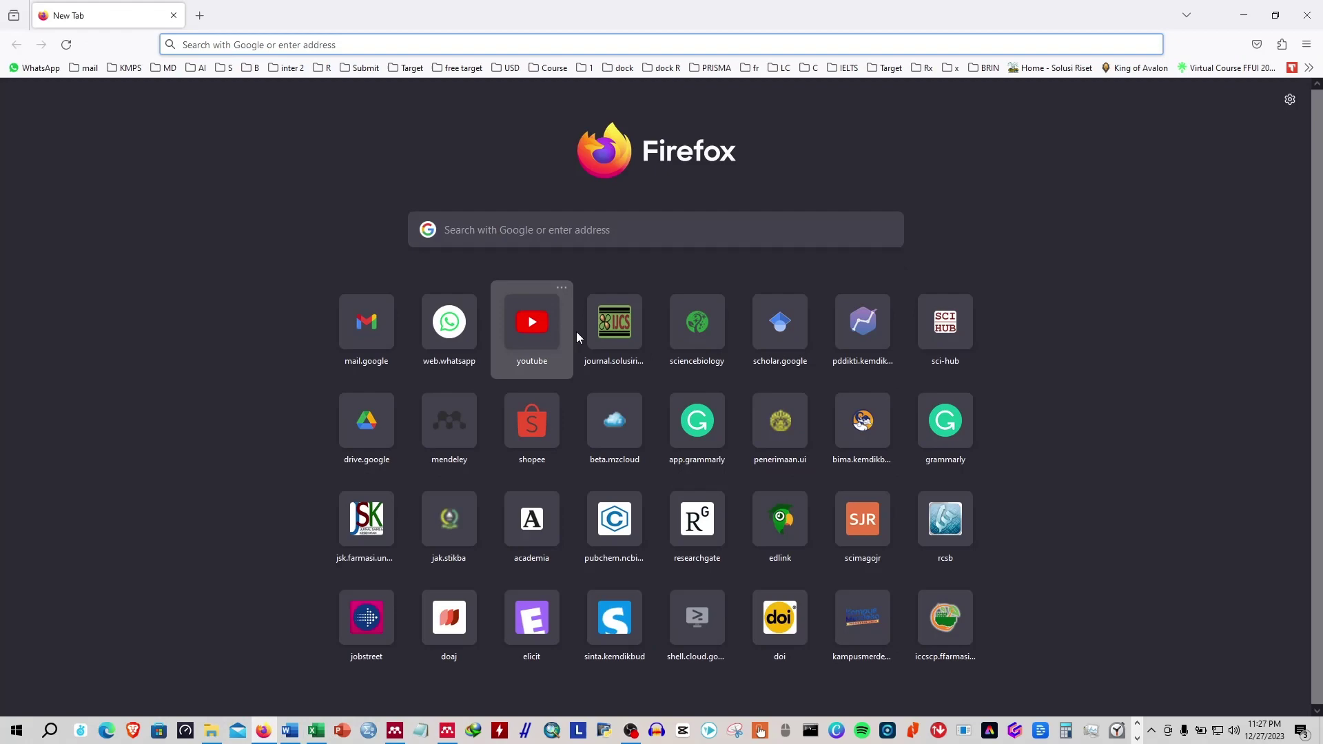
Open the journal.solusiriset.com journal site and browse its Issues and Focus and Scope pages.
click(608, 330)
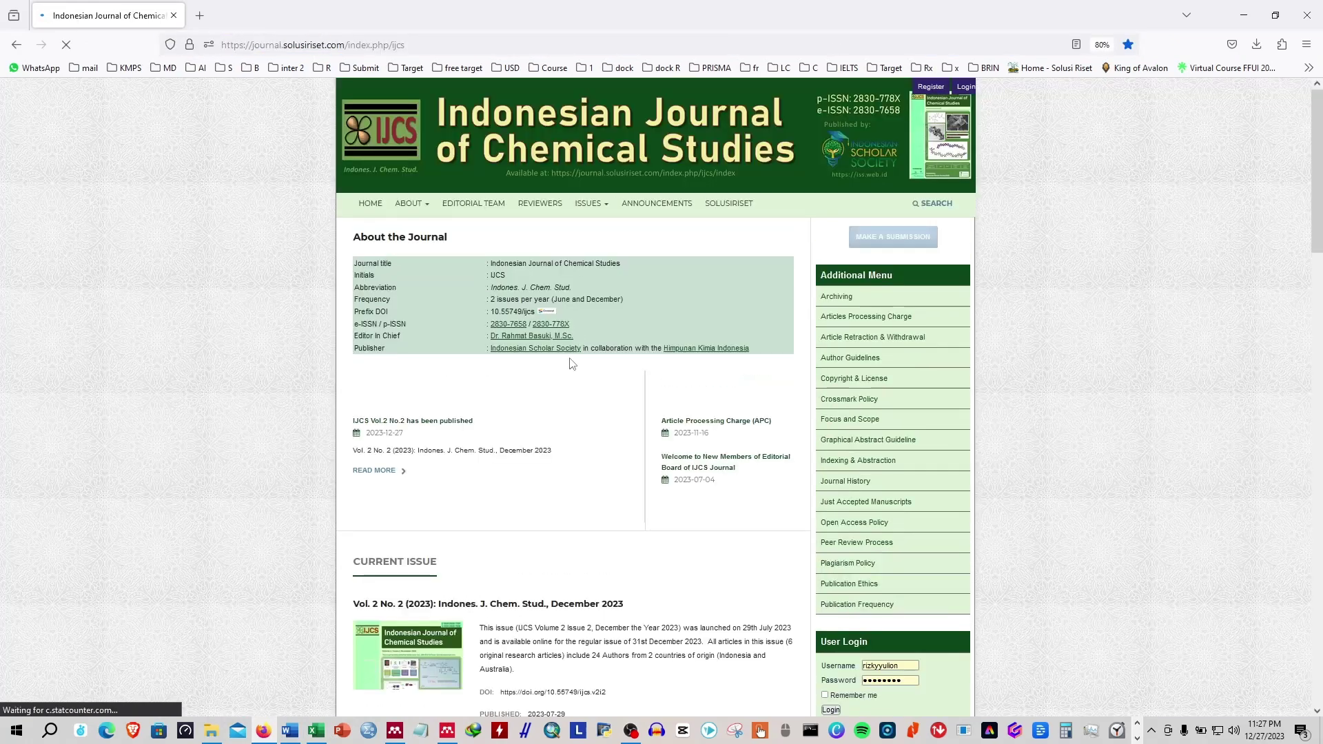
click(590, 203)
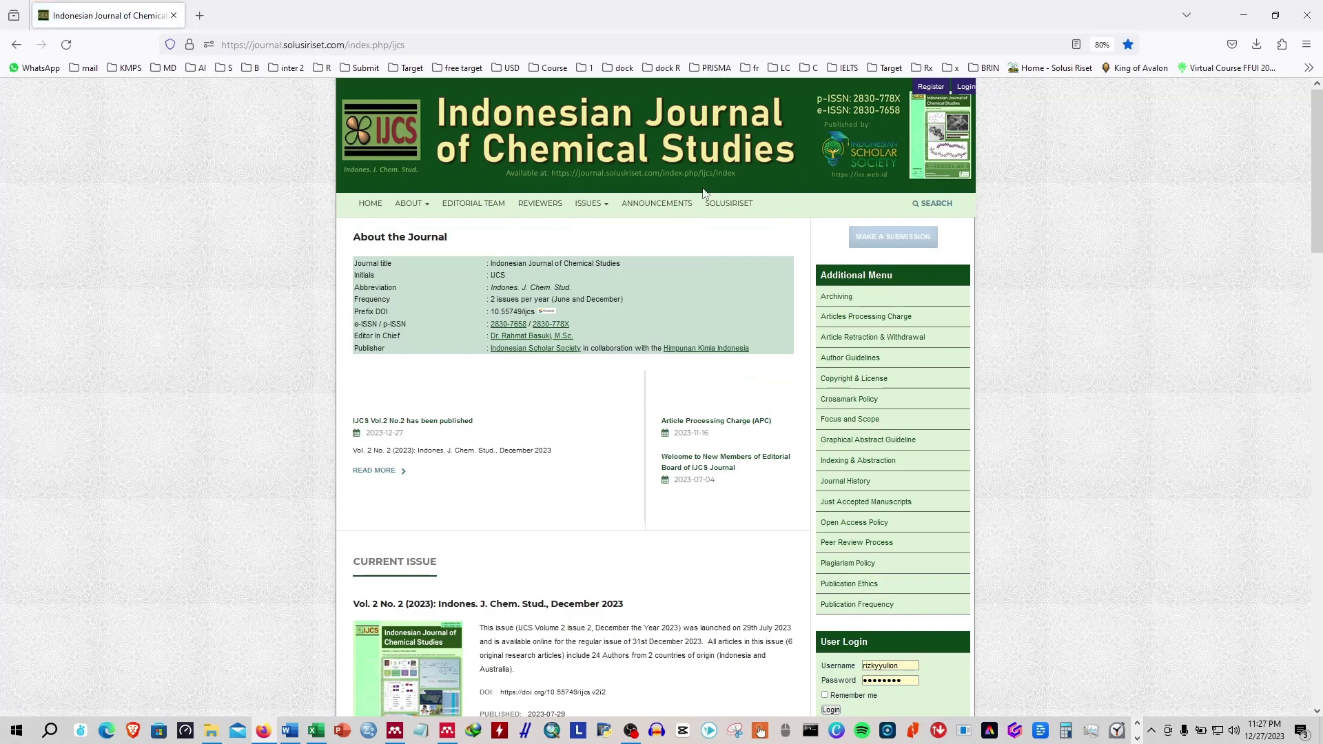
scroll(585, 419, down, 10)
scroll(588, 420, up, 6)
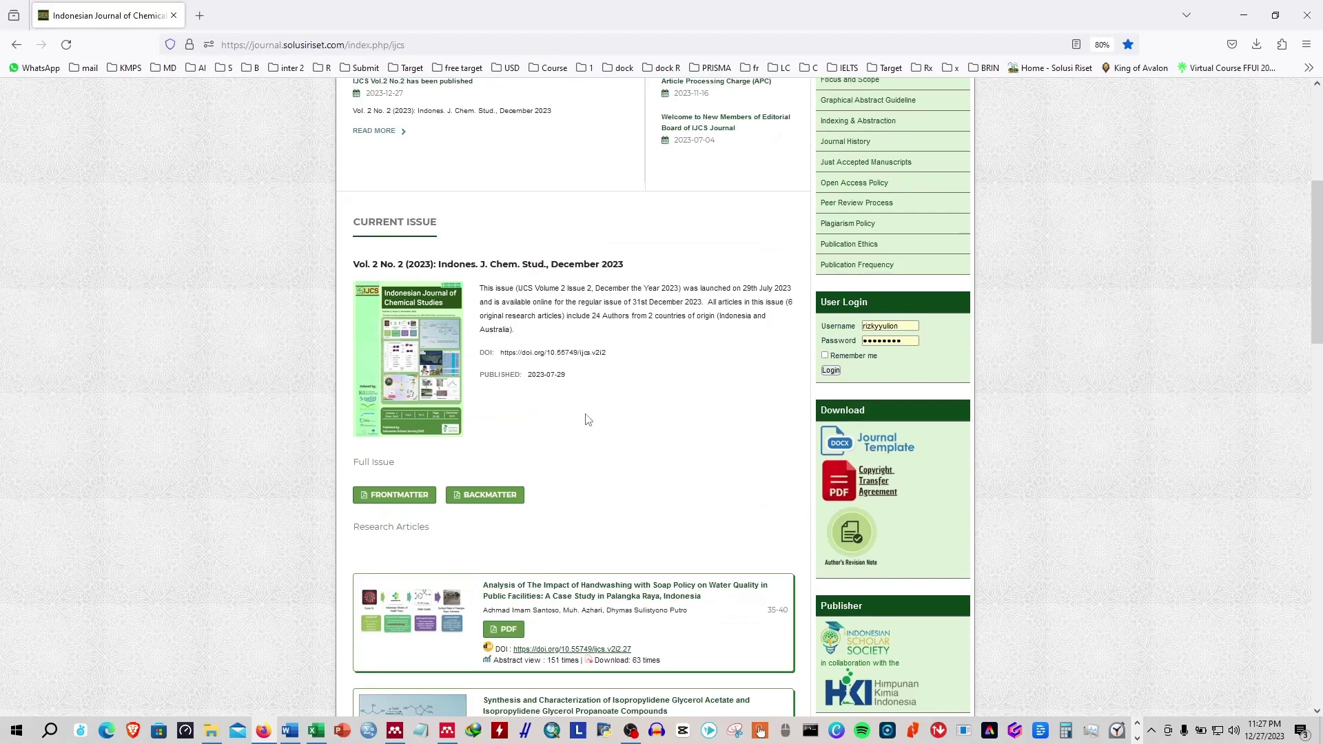
scroll(586, 420, up, 5)
ctrl+scroll(651, 458, up, 5)
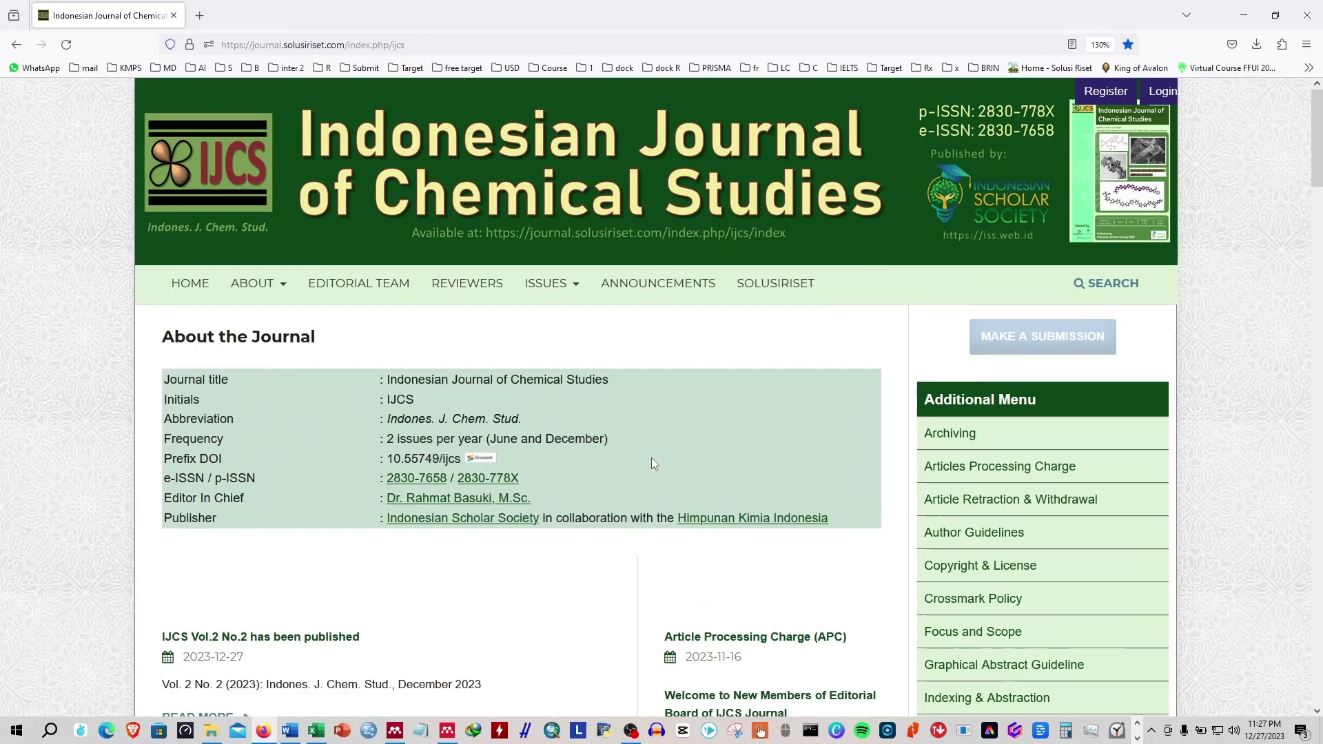
scroll(896, 468, down, 5)
scroll(874, 449, up, 2)
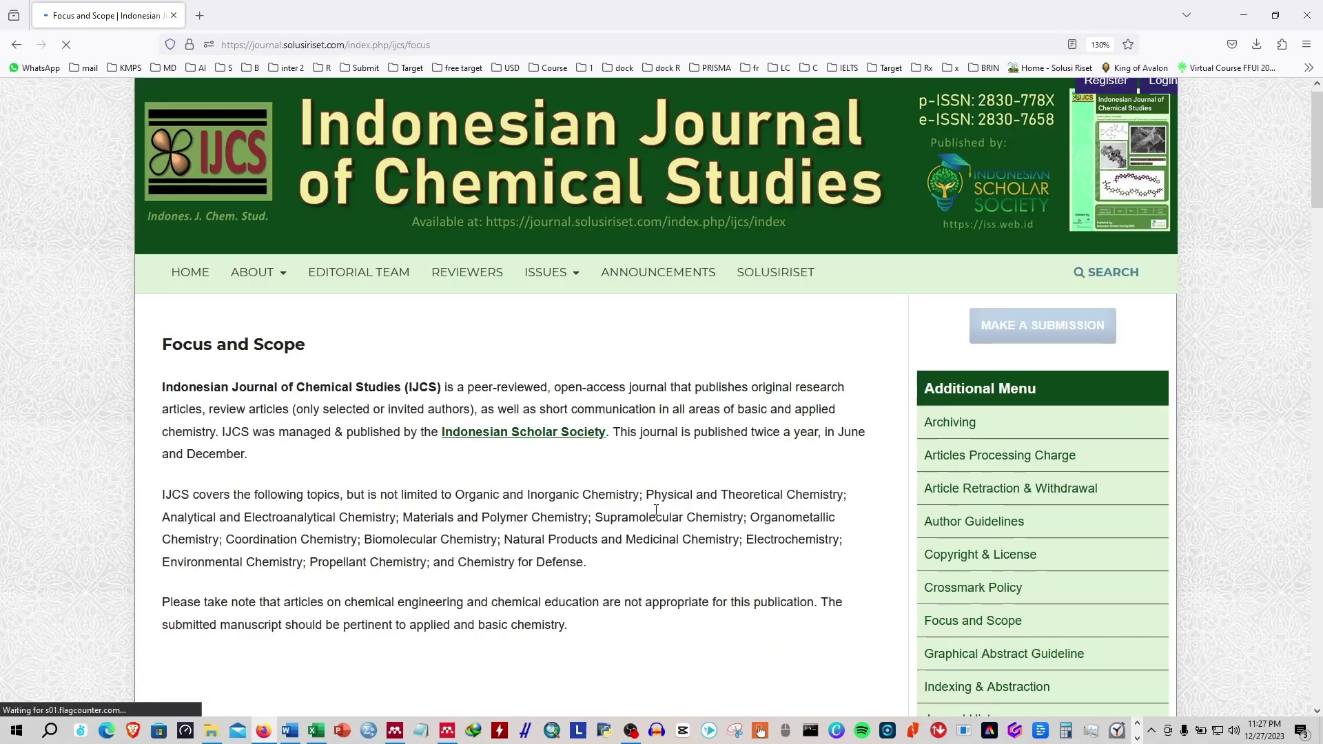
scroll(532, 510, down, 15)
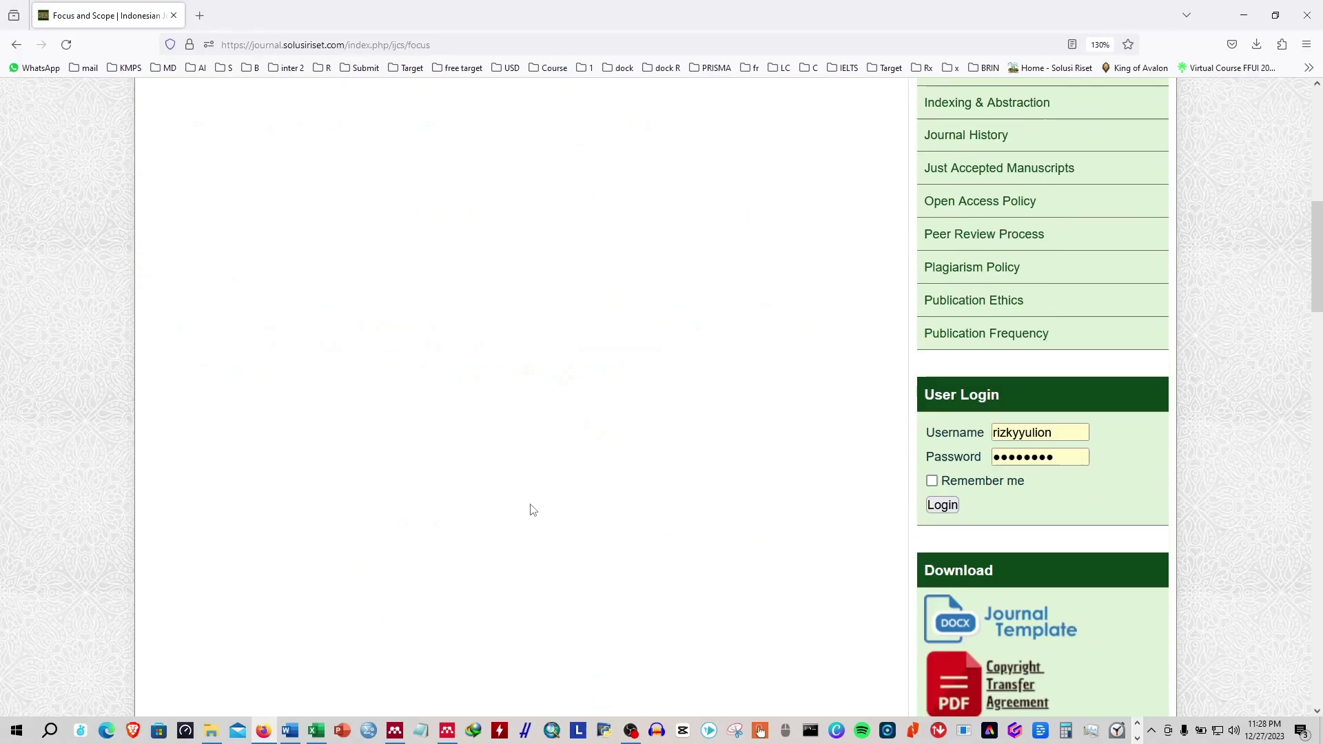
scroll(531, 510, down, 6)
scroll(531, 510, up, 12)
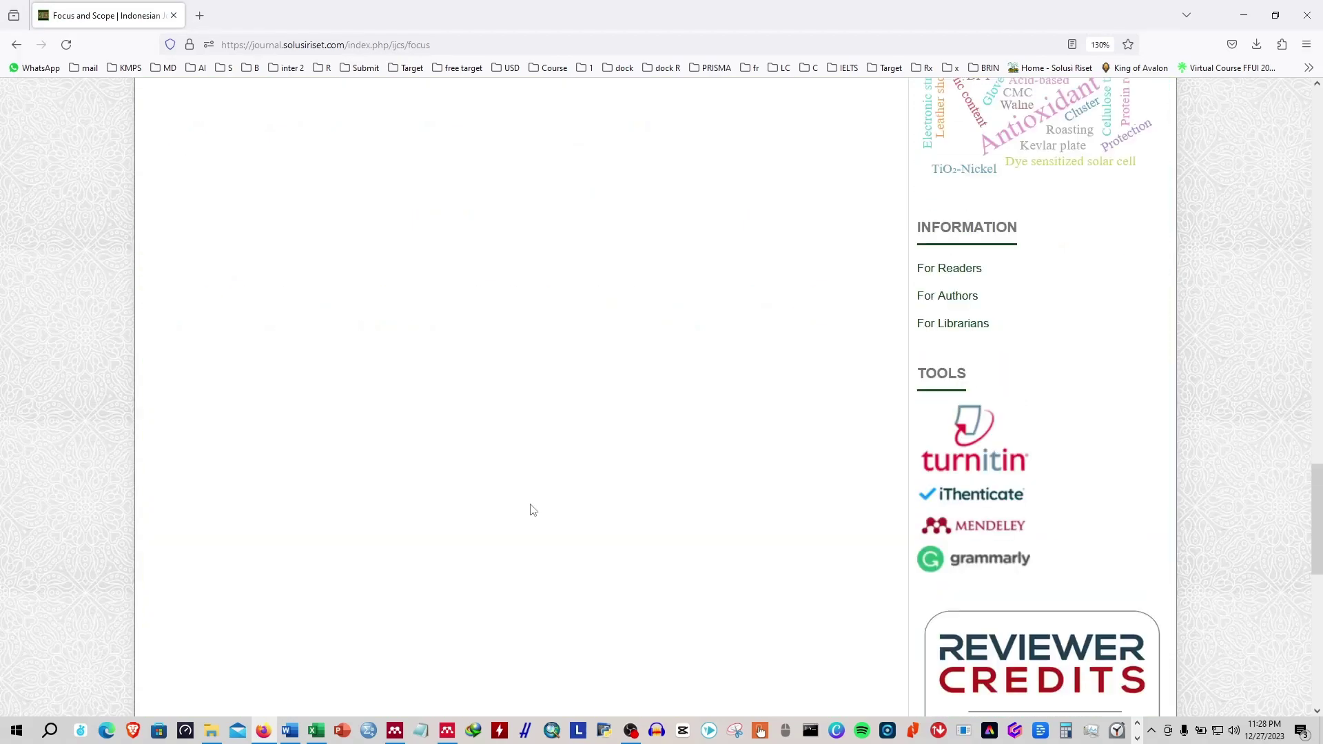
scroll(532, 510, up, 7)
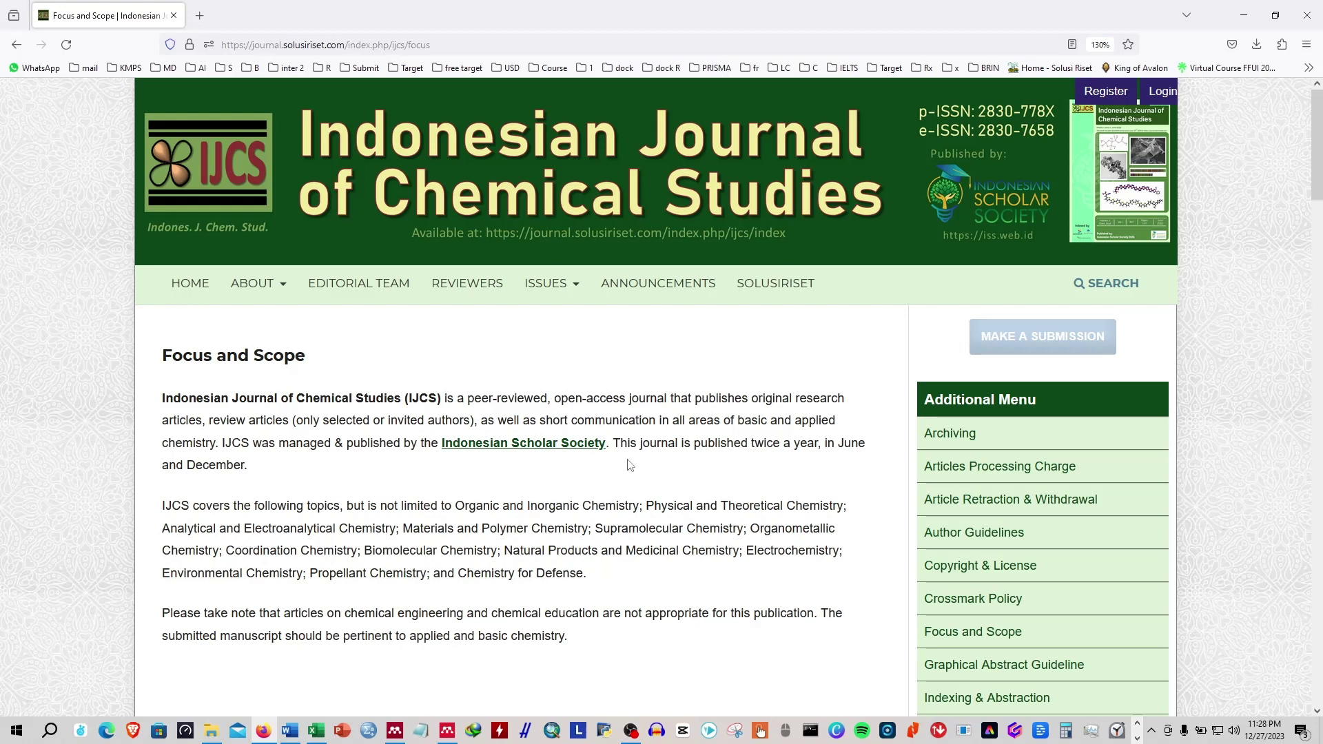
Find the IJCS Mendeley style download line on the Author Guidelines page.
click(993, 540)
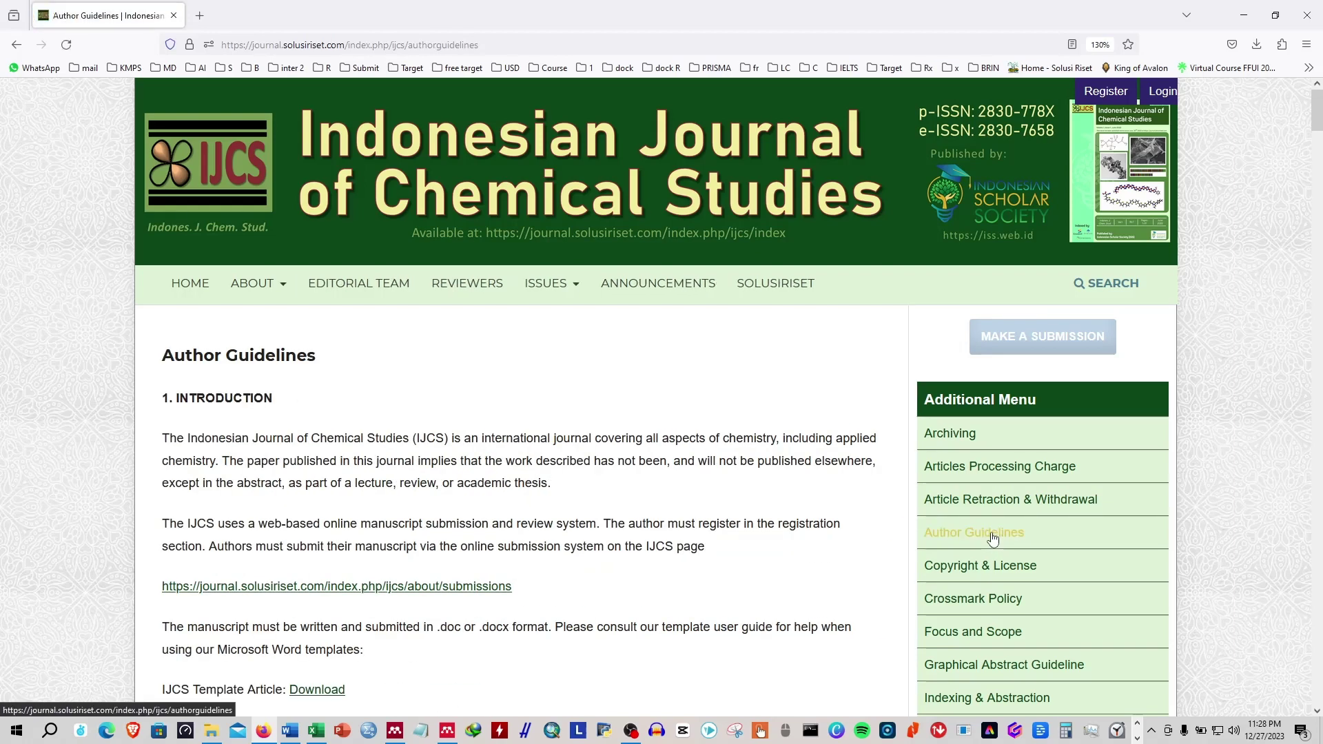
scroll(570, 591, down, 8)
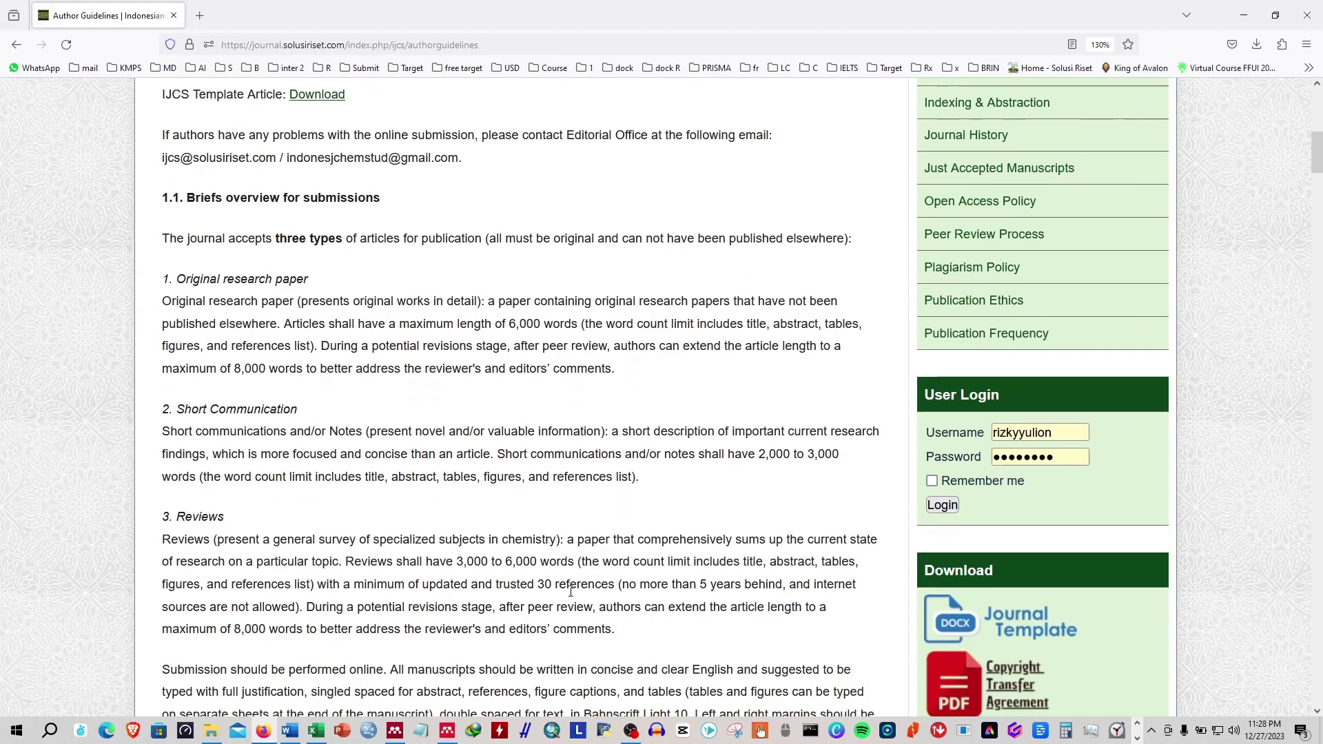
scroll(570, 591, down, 7)
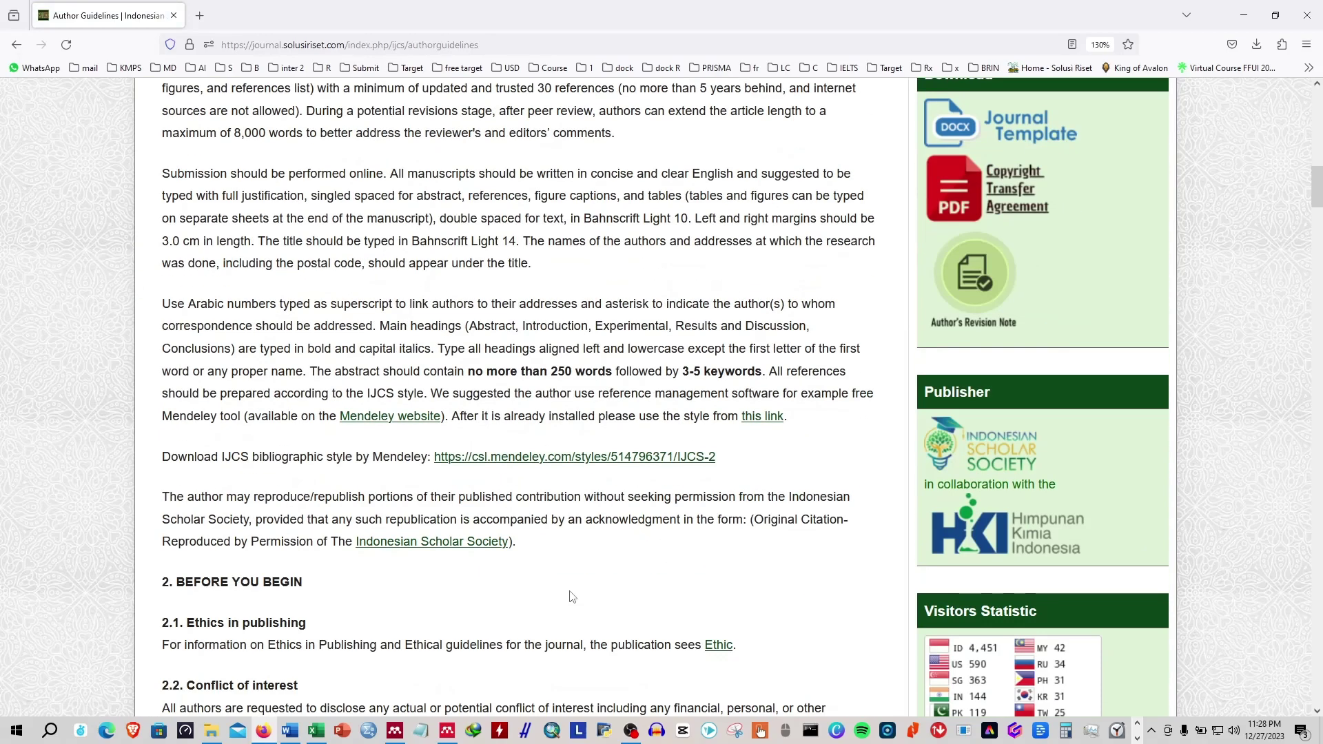
scroll(571, 597, down, 7)
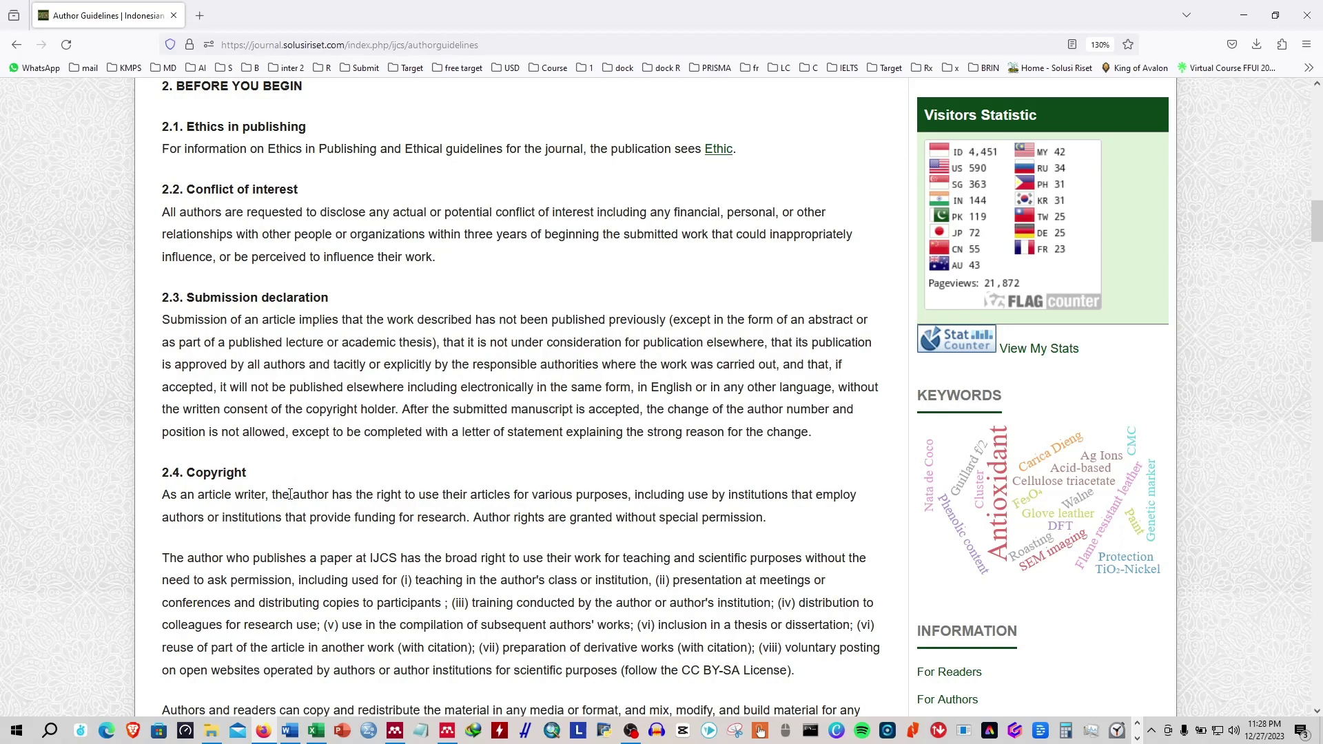
scroll(249, 483, up, 6)
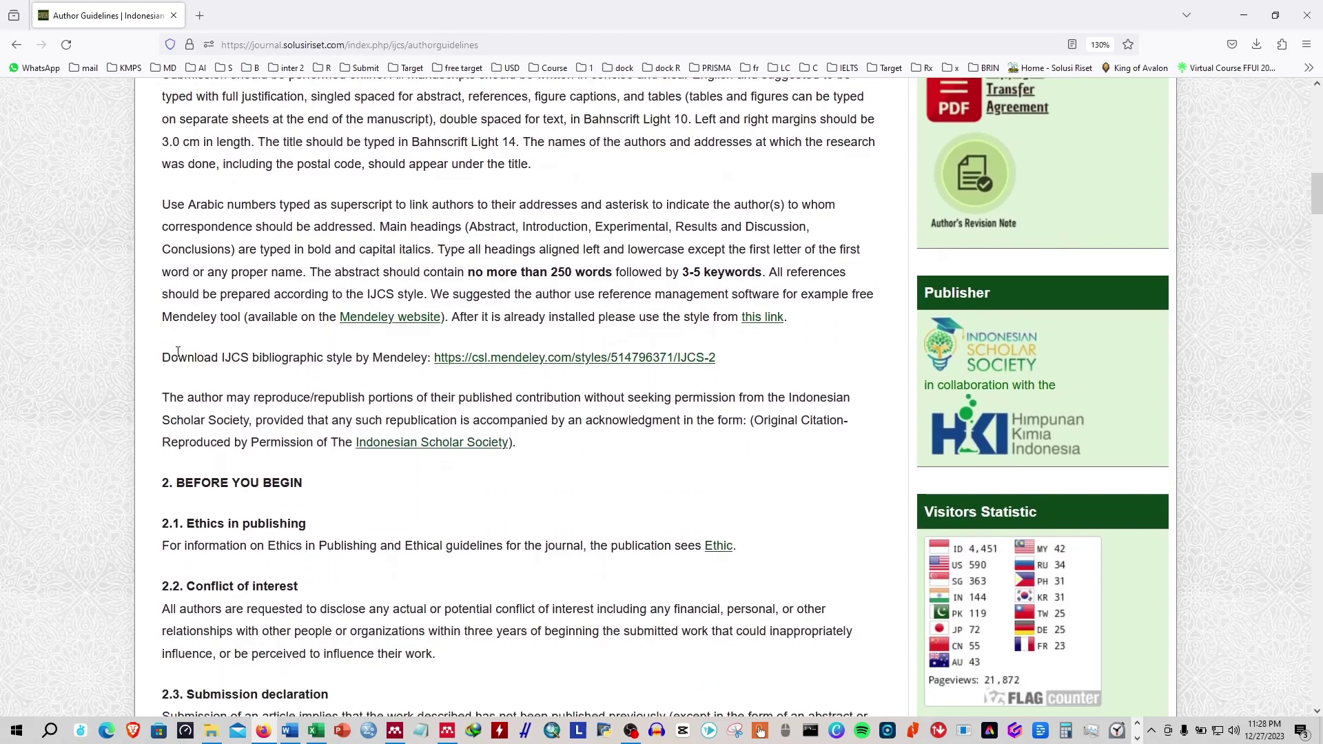
drag(162, 358, 401, 360)
click(520, 402)
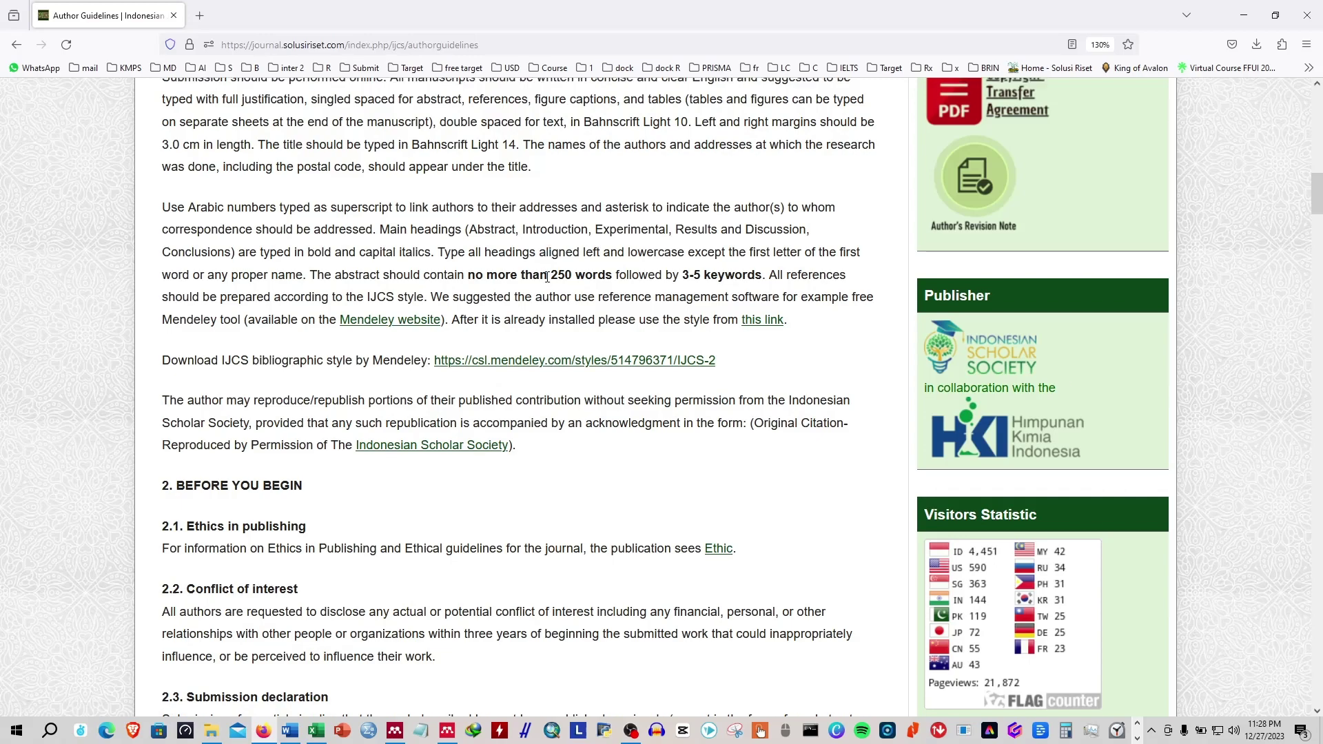
scroll(513, 458, up, 2)
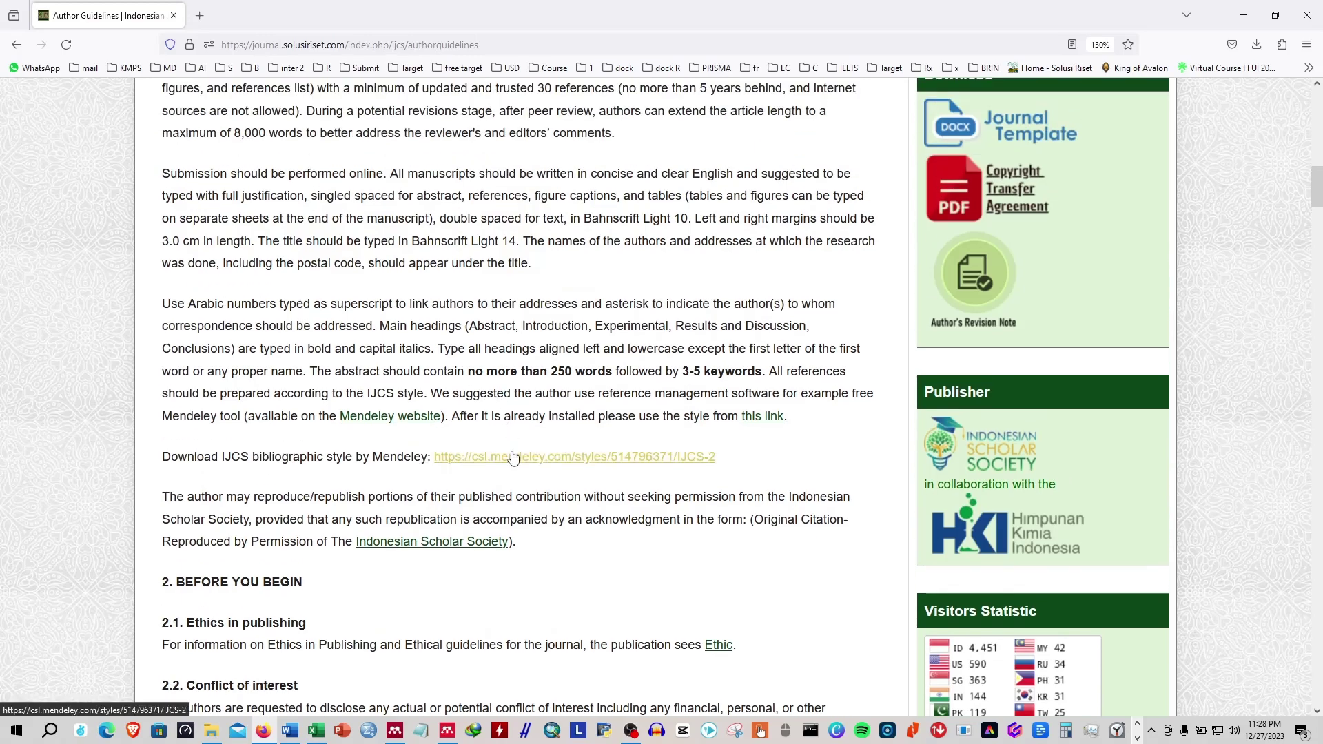
click(1244, 15)
Show the Wu Y natural deep eutectic solvents article in a restored, smaller Reference Manager window.
click(616, 348)
click(629, 458)
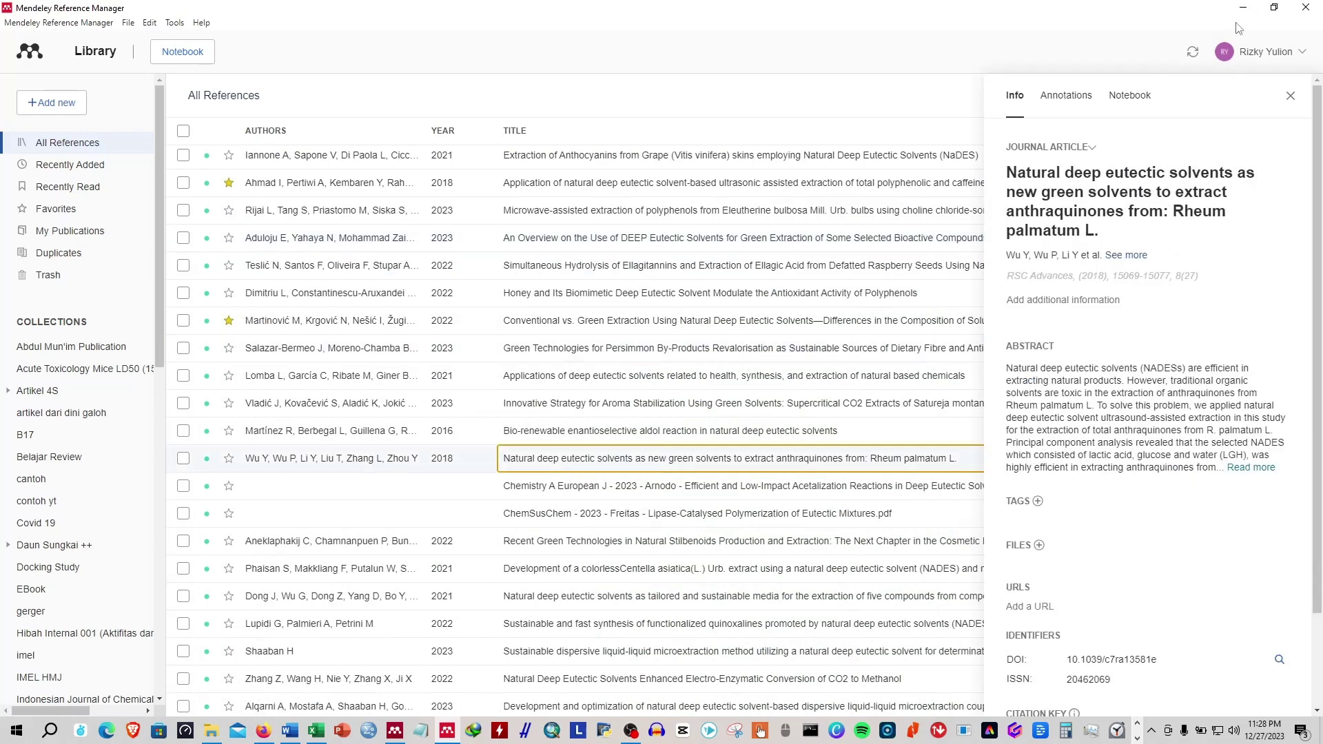
click(1275, 7)
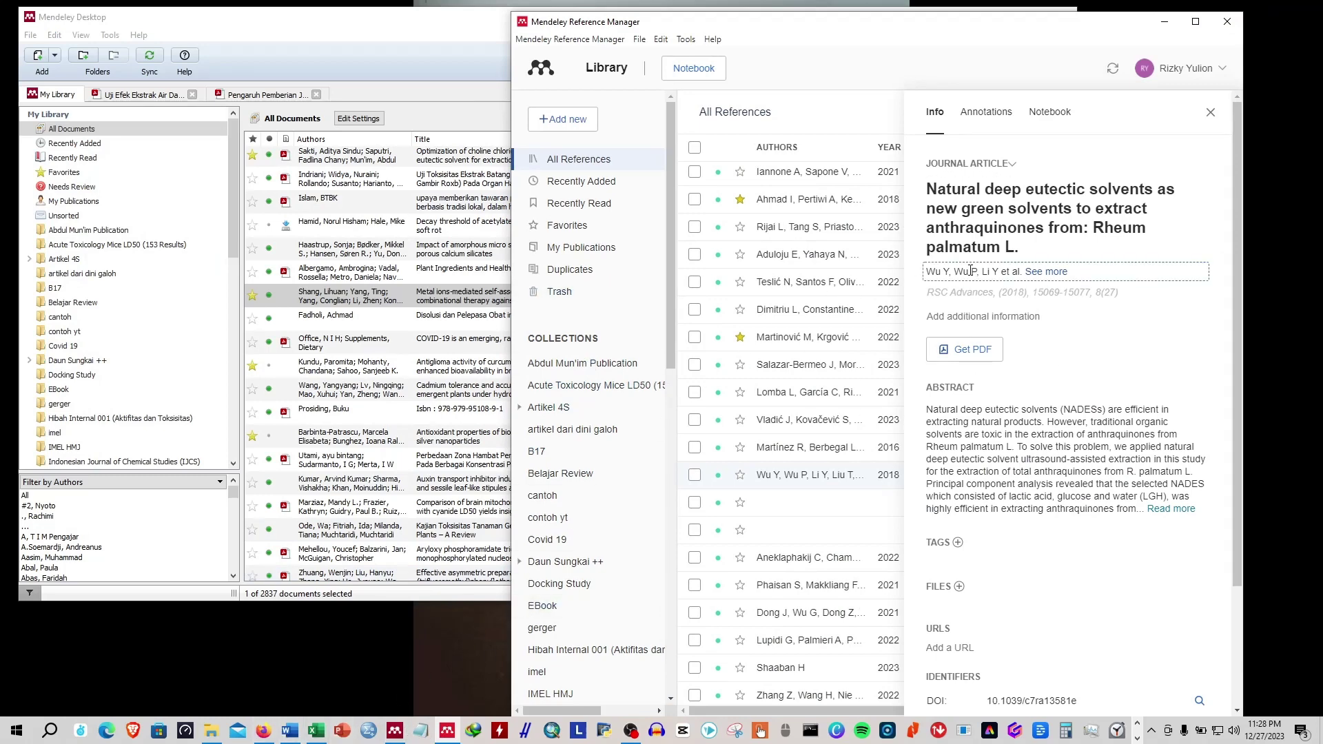
click(665, 40)
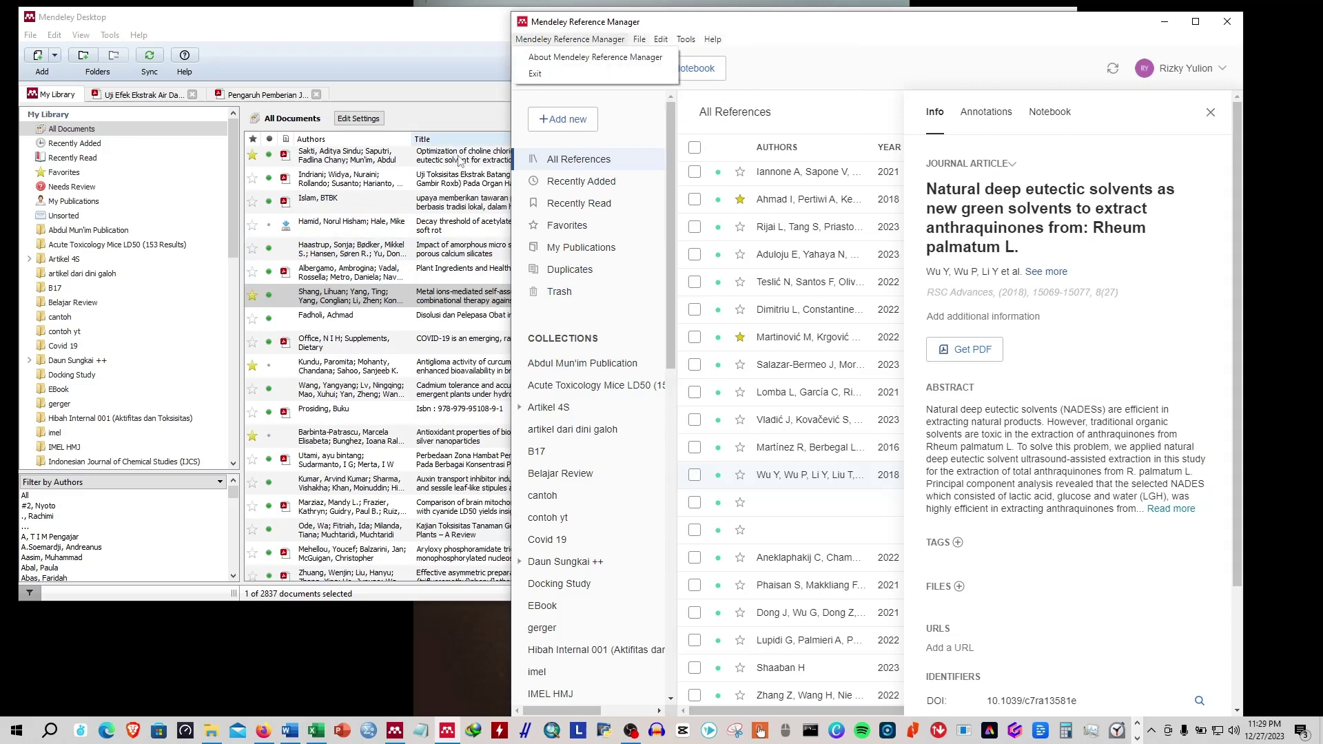
click(383, 55)
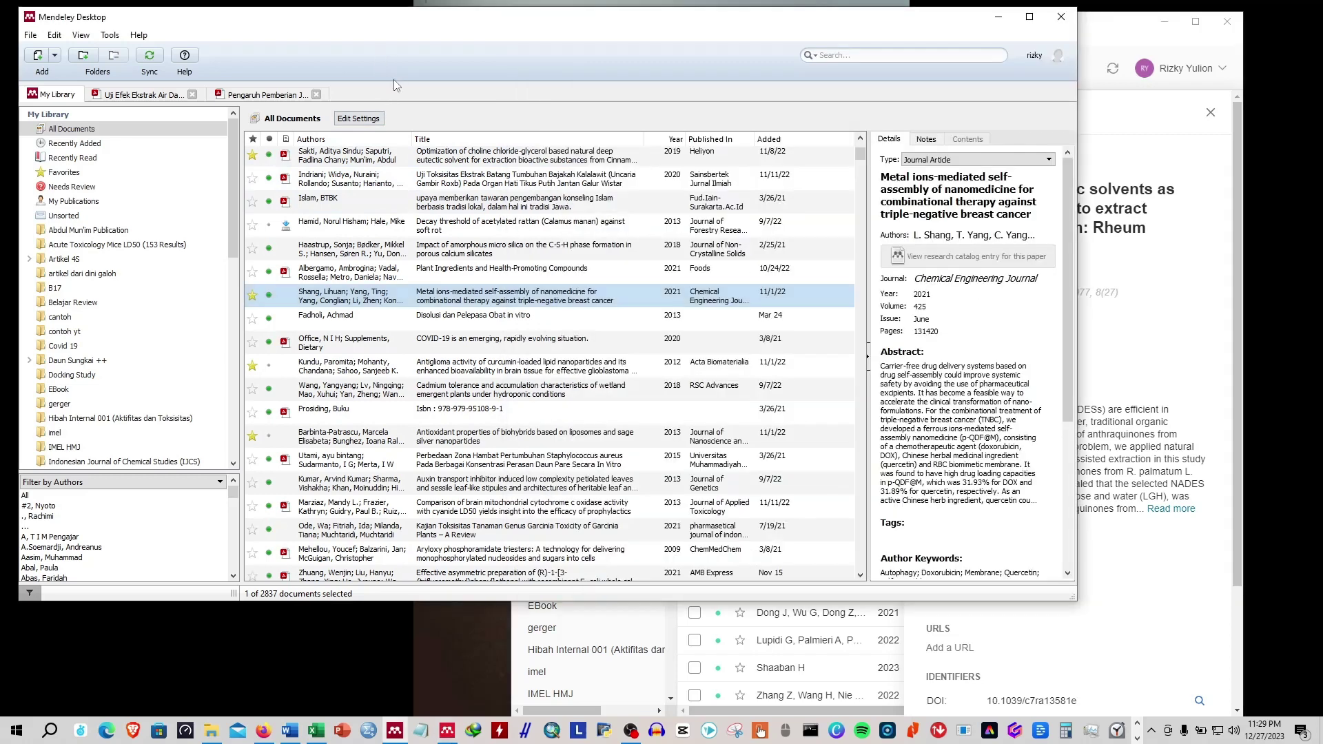
click(81, 35)
mouse_move(105, 92)
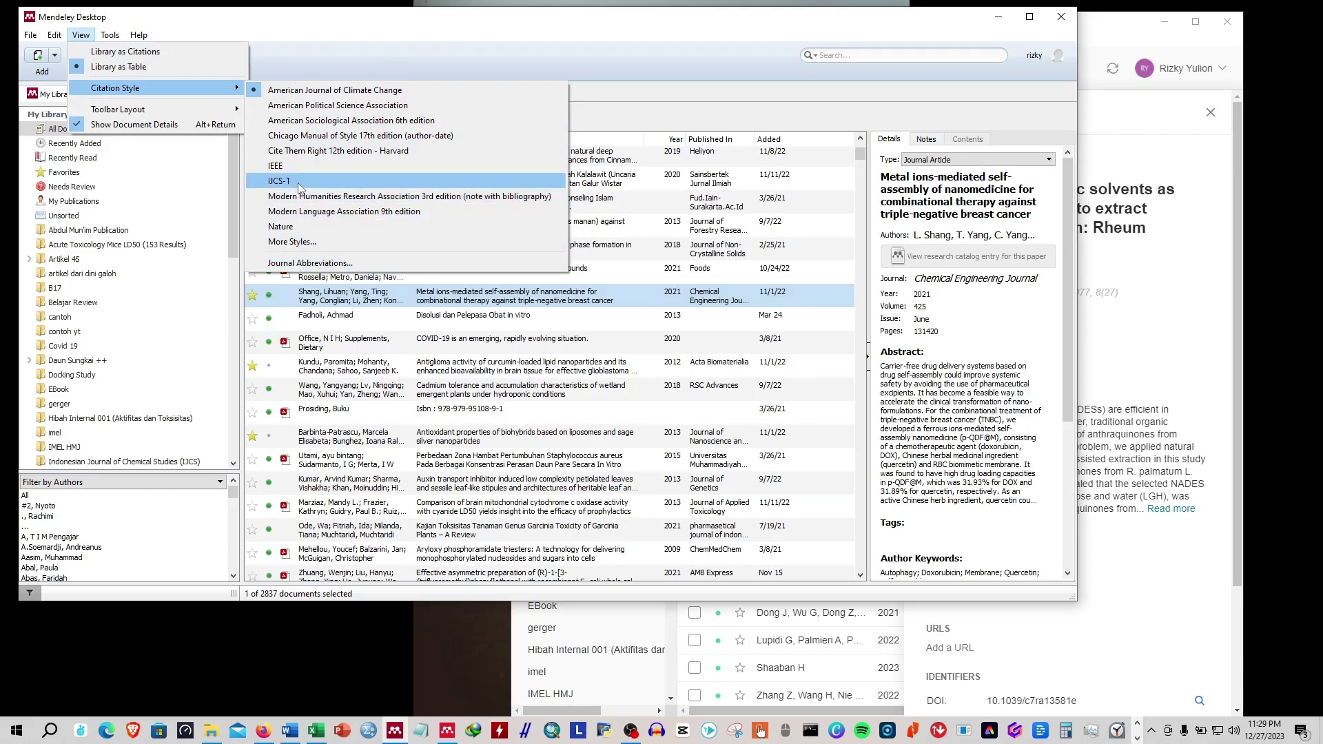
click(97, 360)
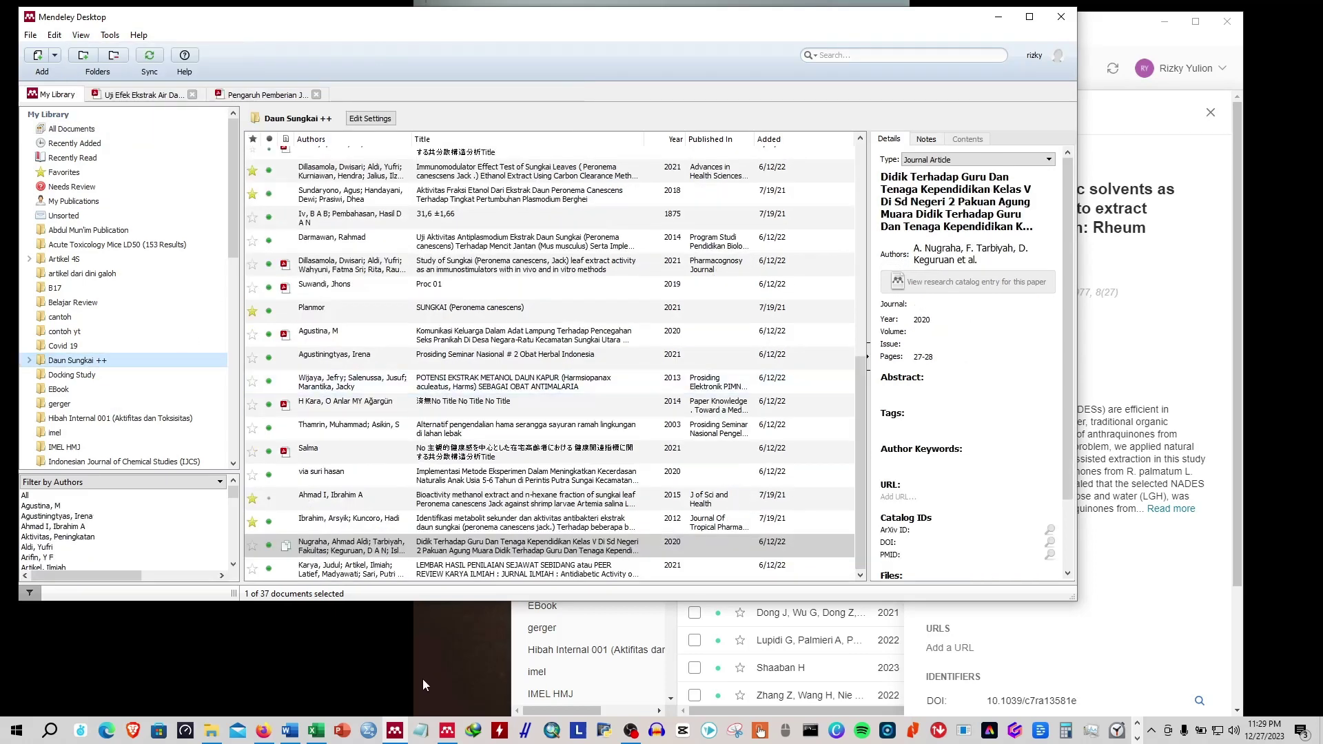
click(450, 733)
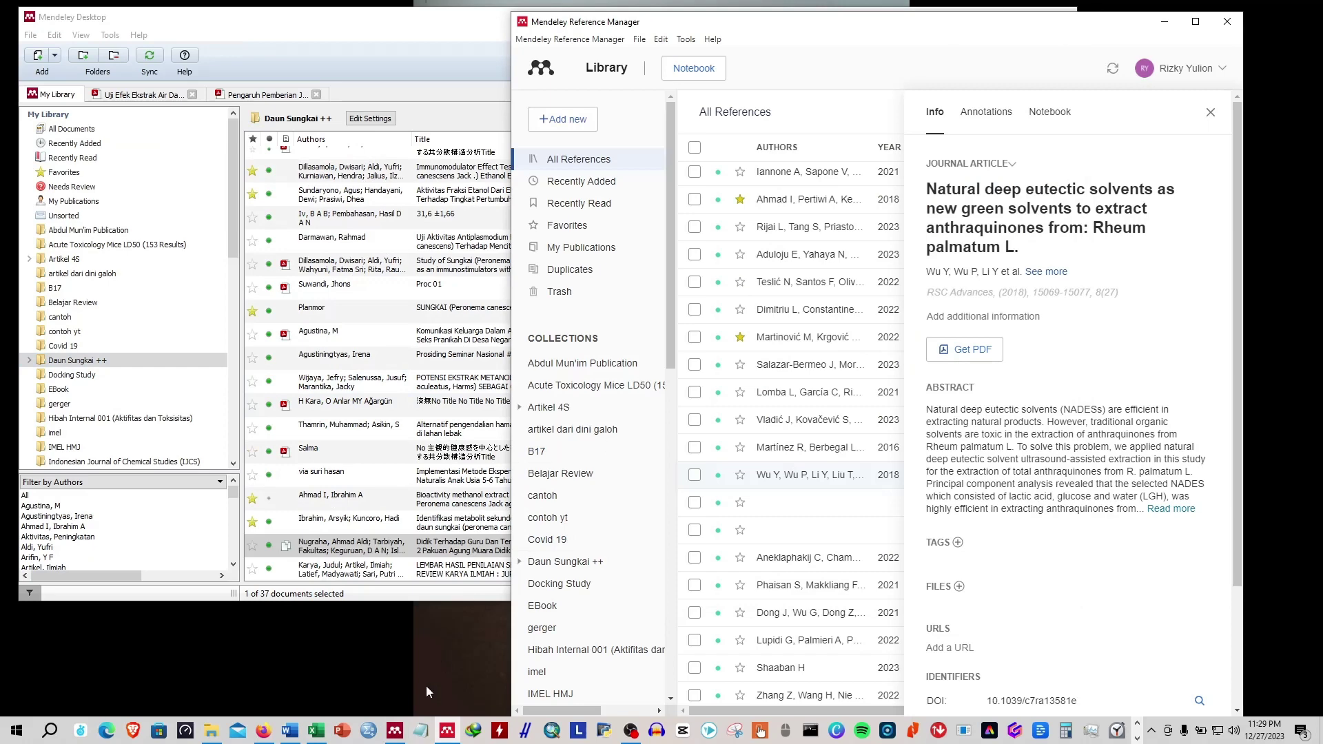
click(290, 732)
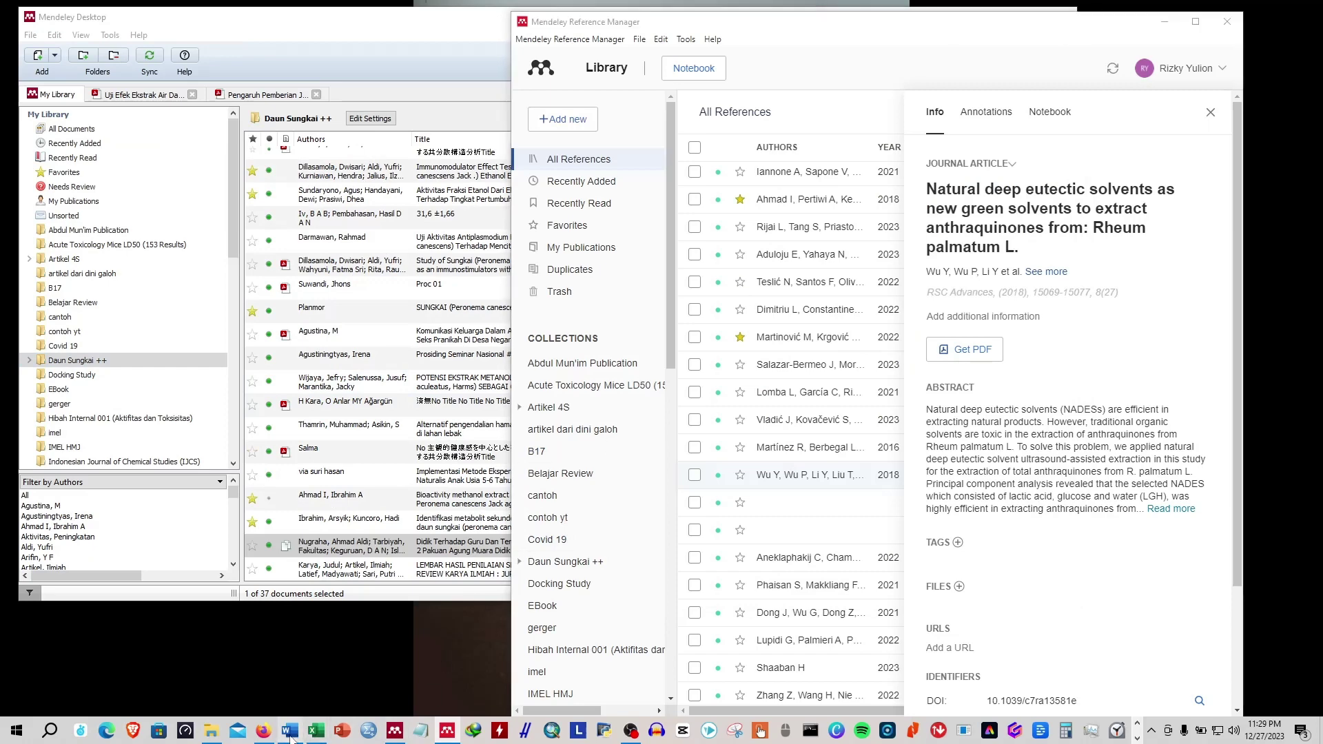
Open Mendeley Cite from References and sign in with the account password.
click(1113, 79)
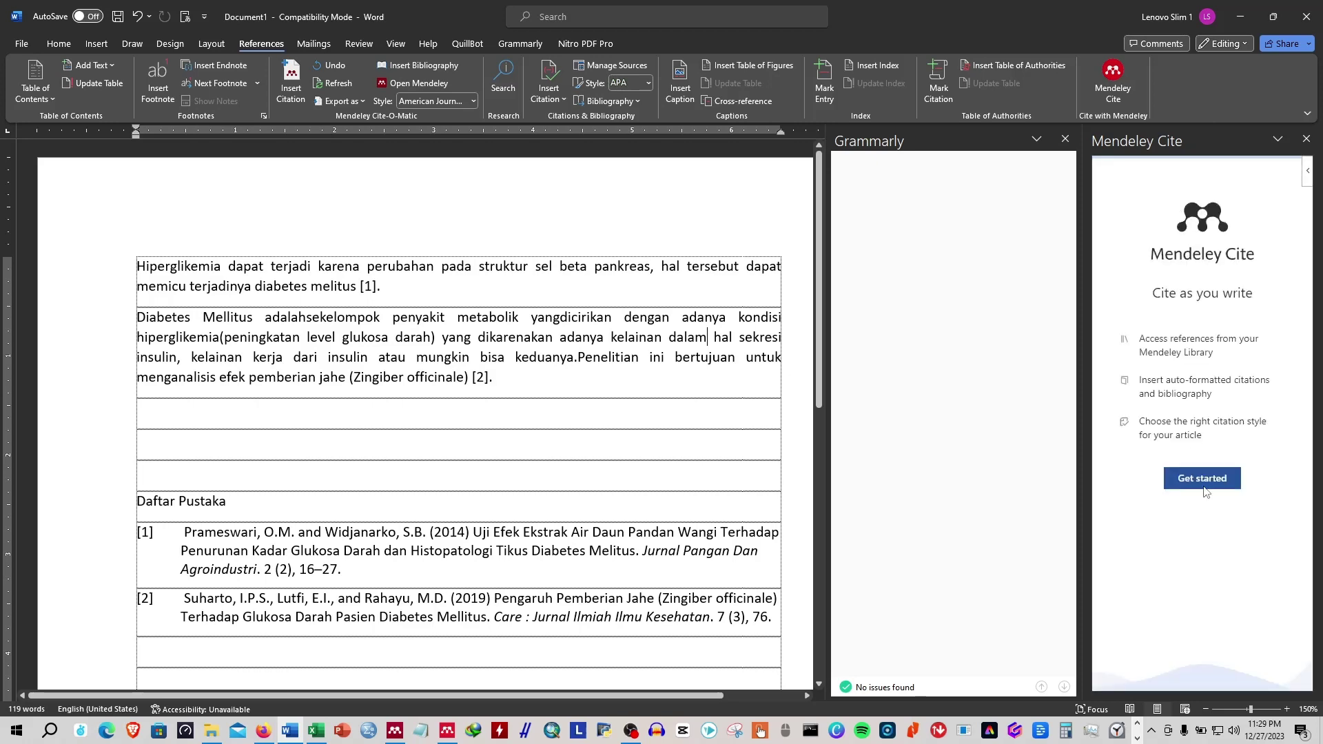
click(1203, 485)
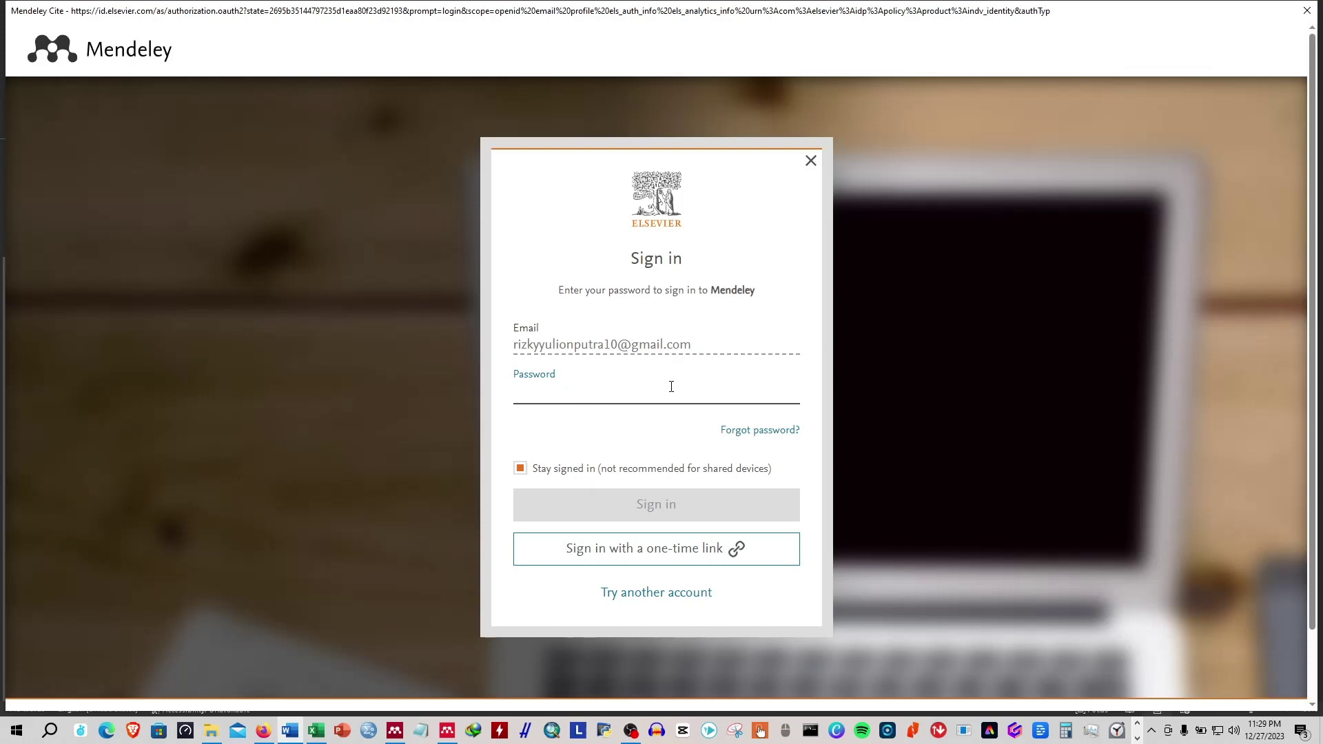
text(***)
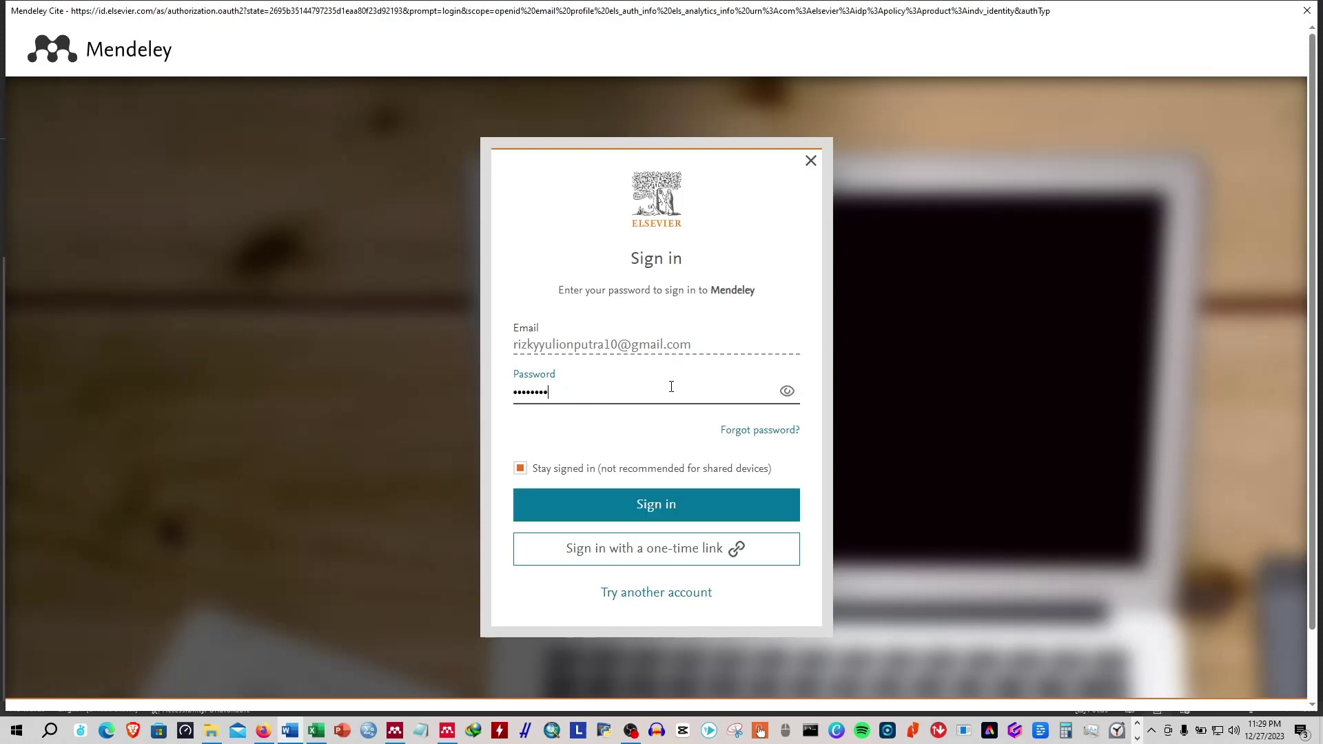
key(Return)
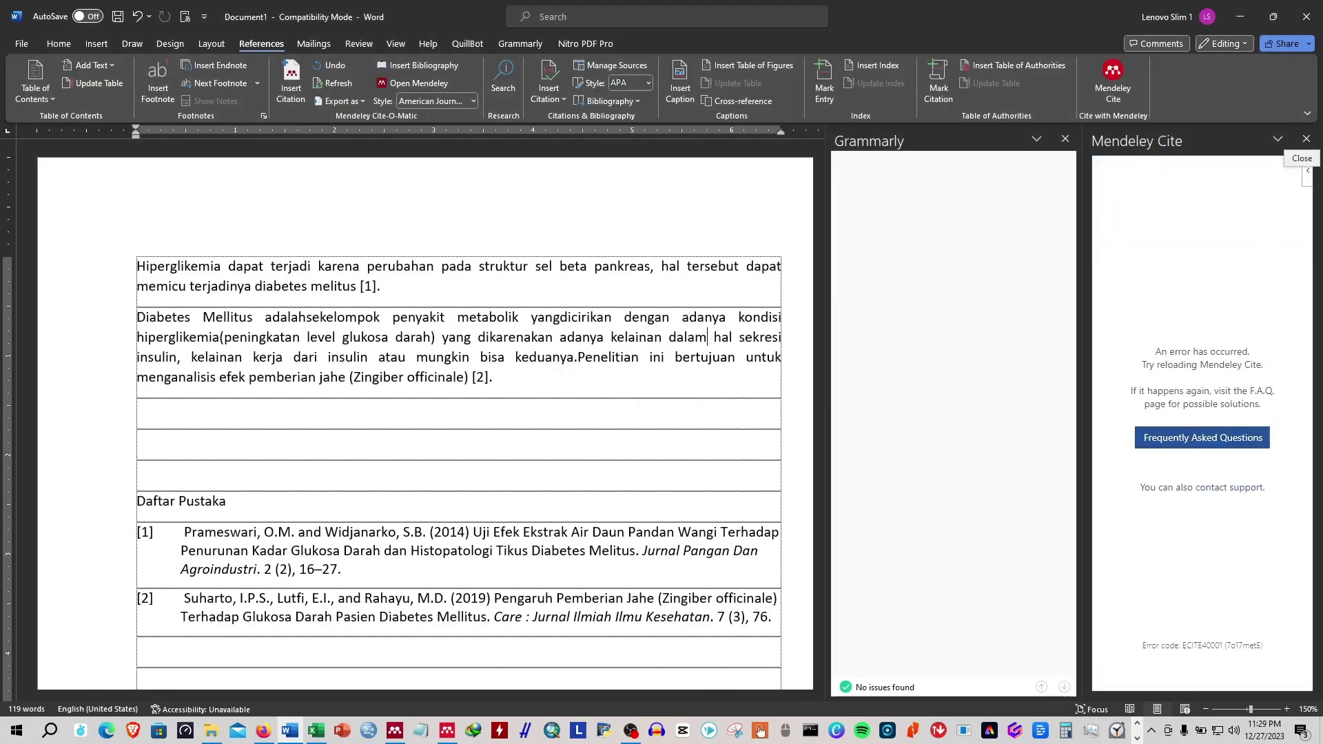
Check the FAQ page about the sign-in error, then close the Grammarly panel.
click(1174, 439)
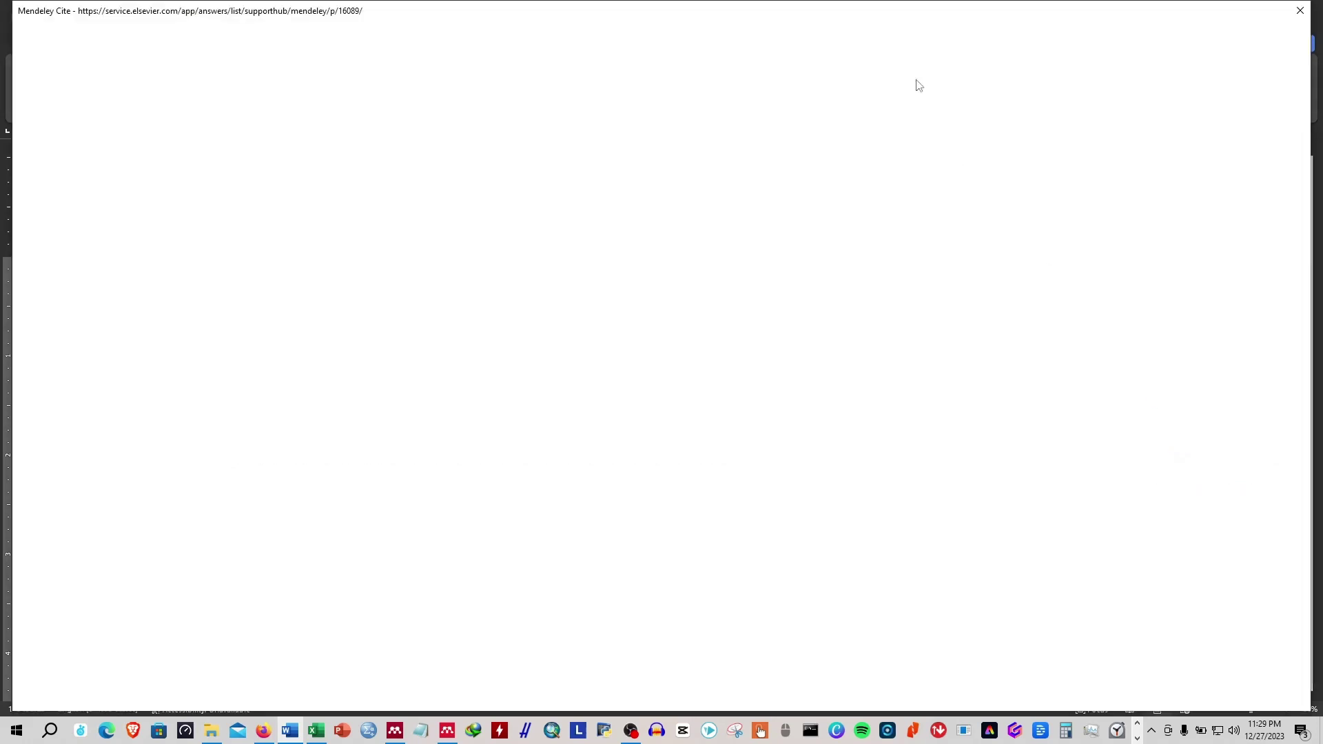
click(1300, 10)
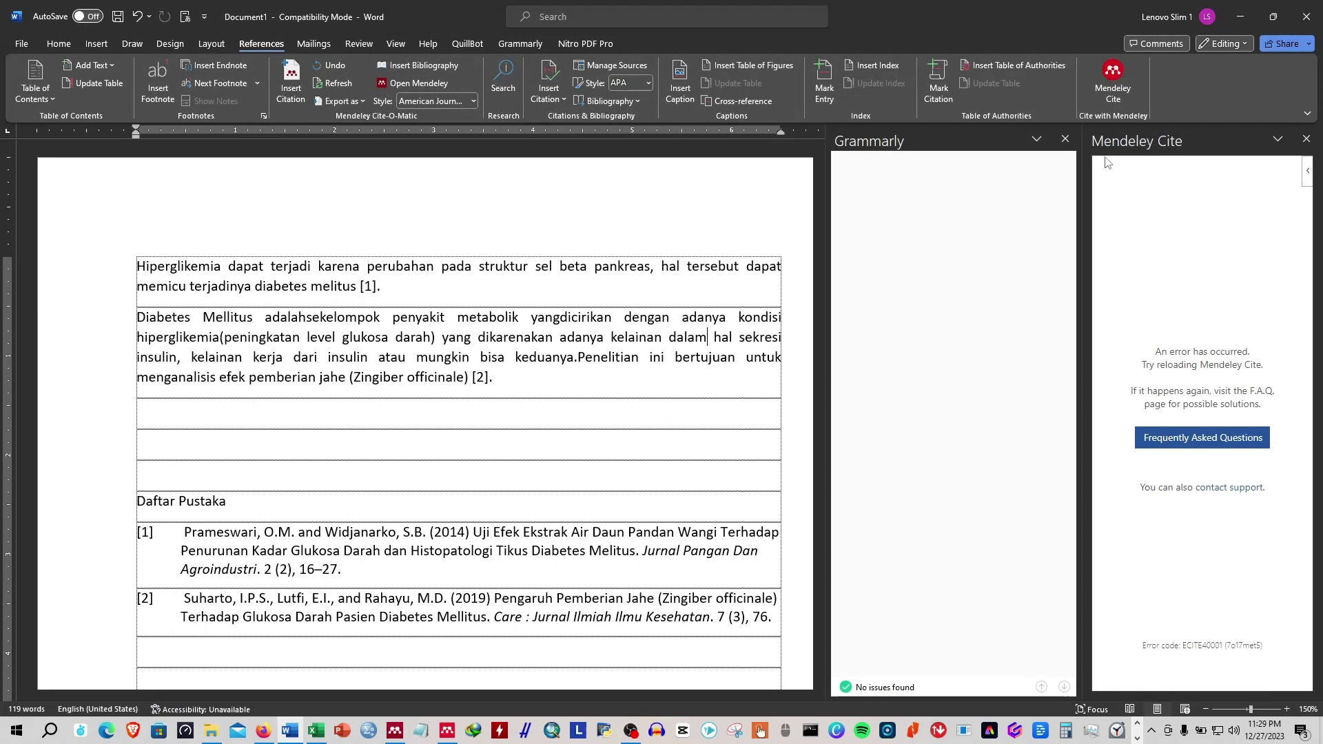
click(1063, 142)
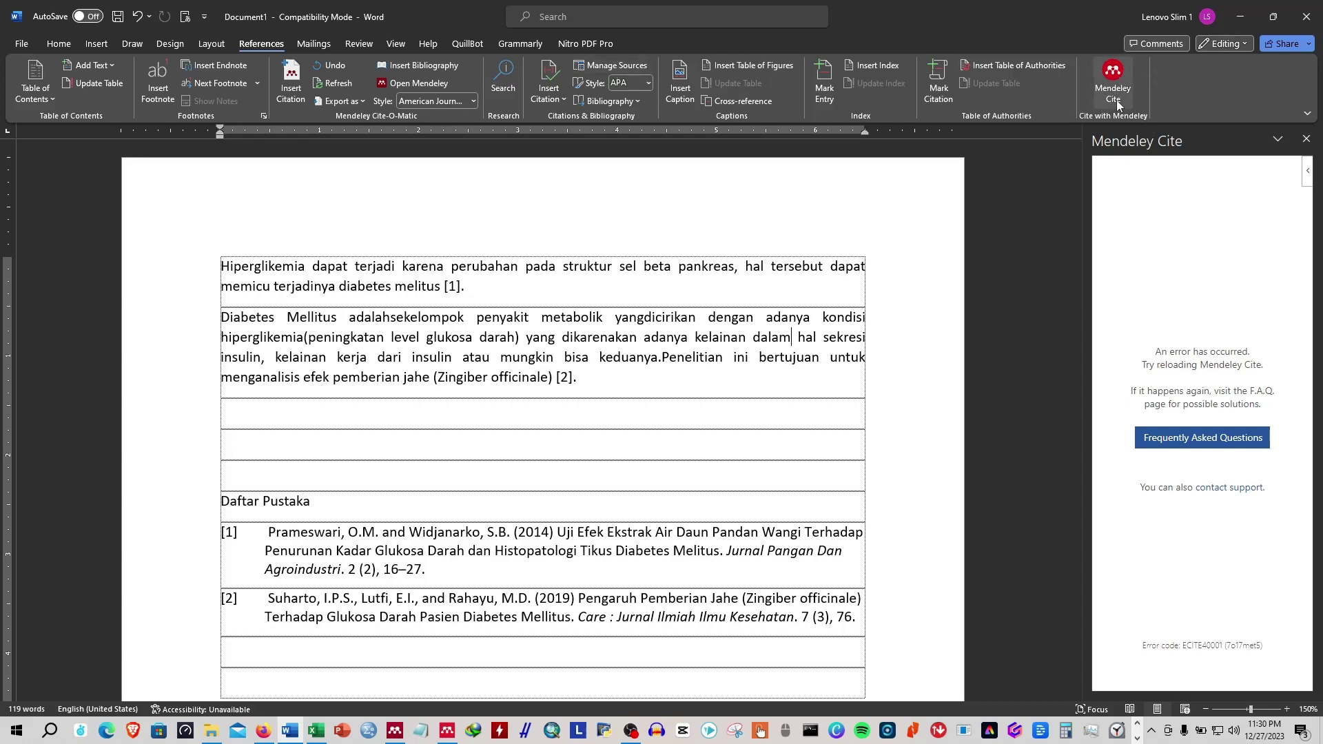
click(1248, 21)
Inspect the Get More Styles and Installed tabs, then redisplay the style list including IJCS-1.
click(475, 383)
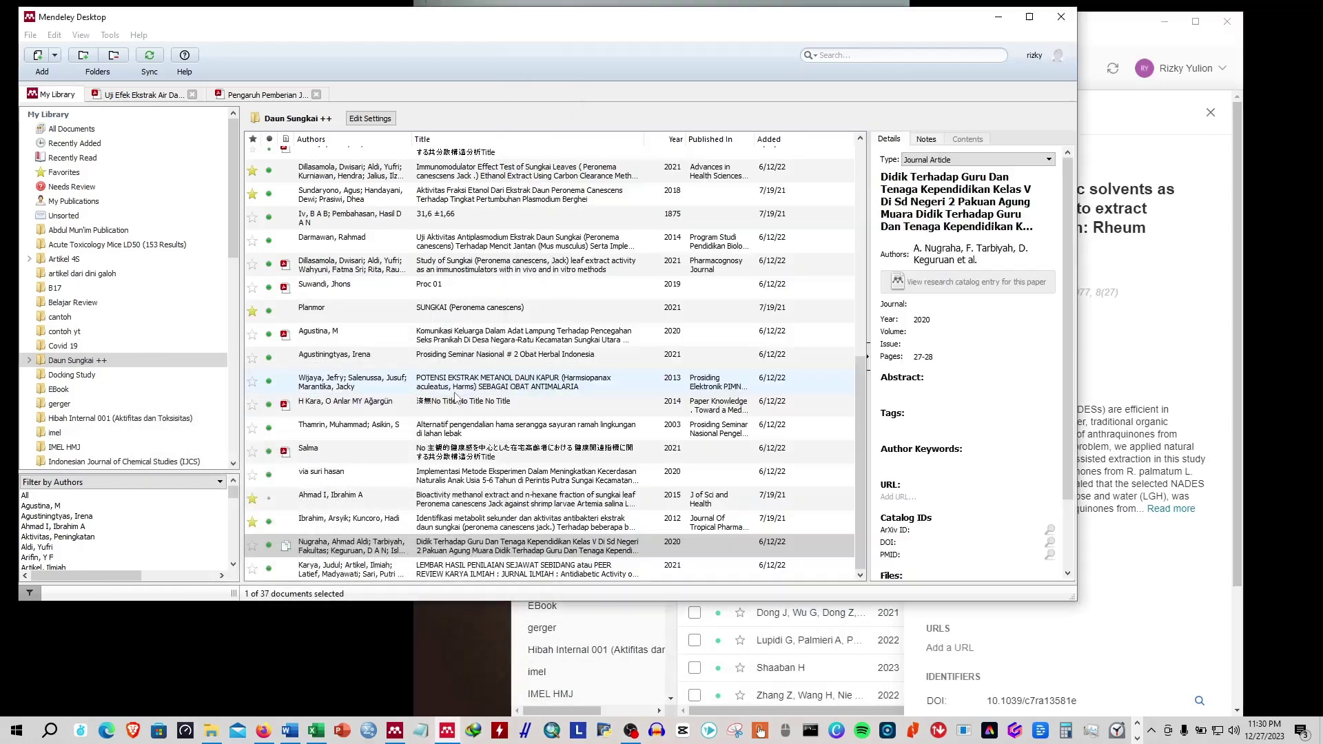
click(74, 39)
mouse_move(105, 89)
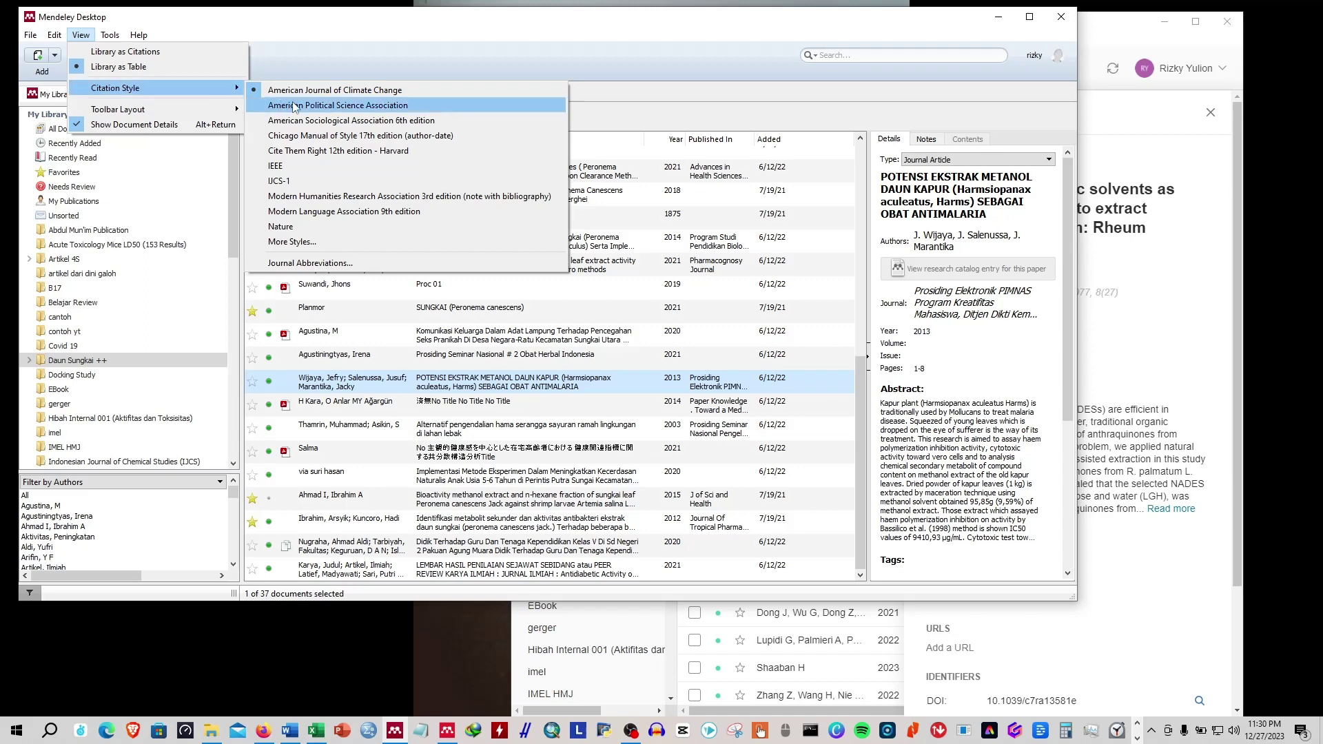
click(301, 261)
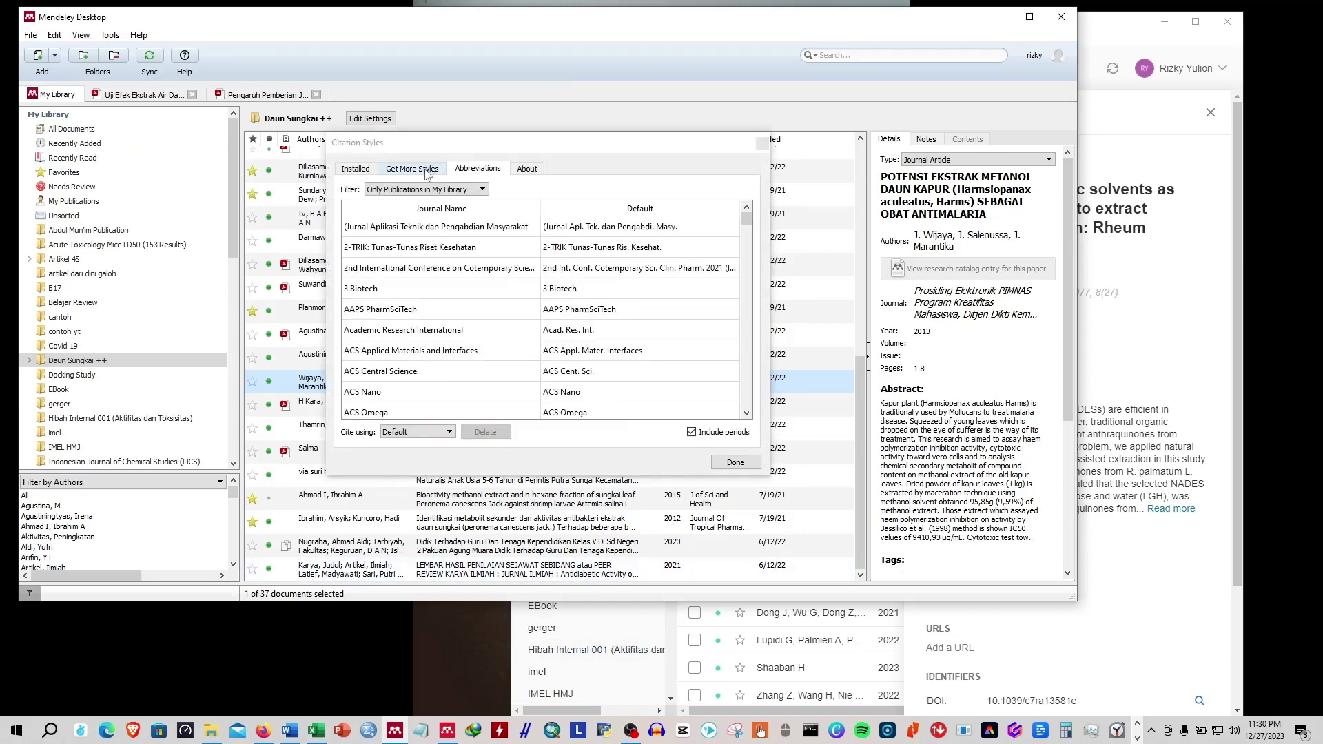
click(426, 170)
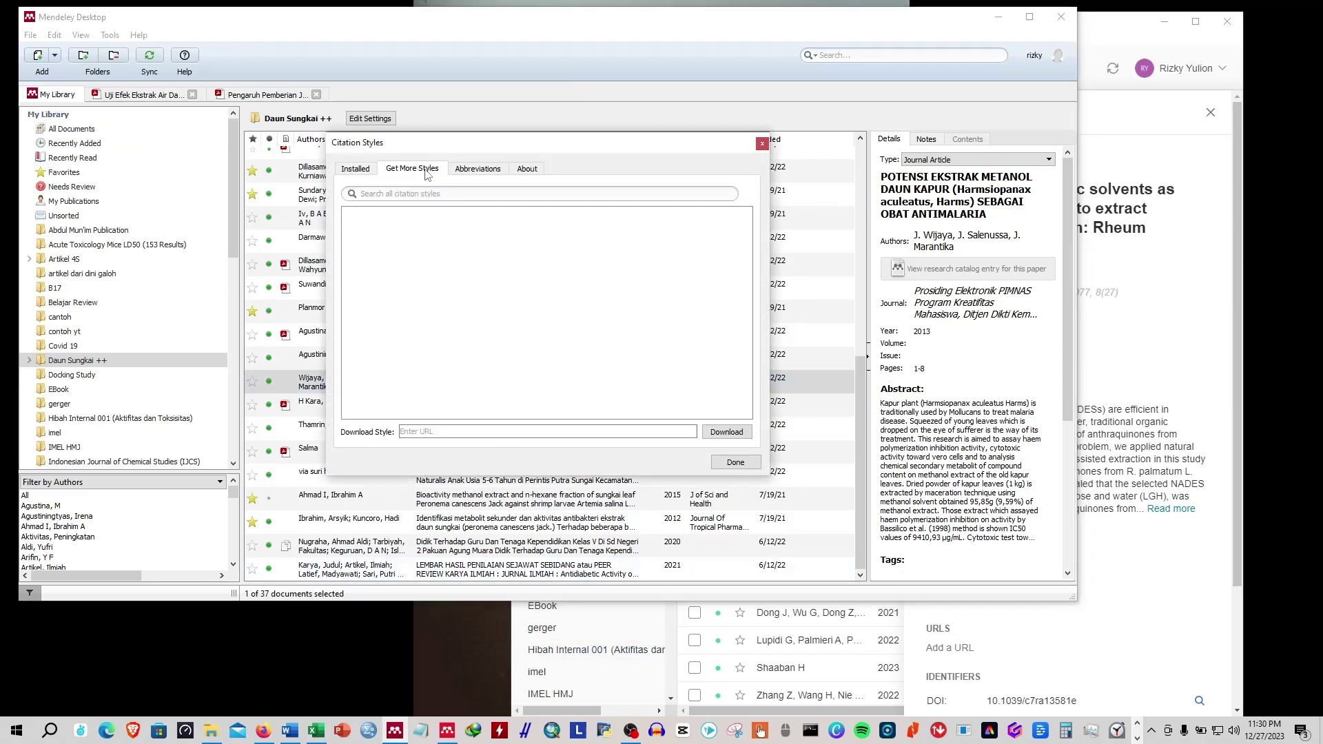
click(437, 430)
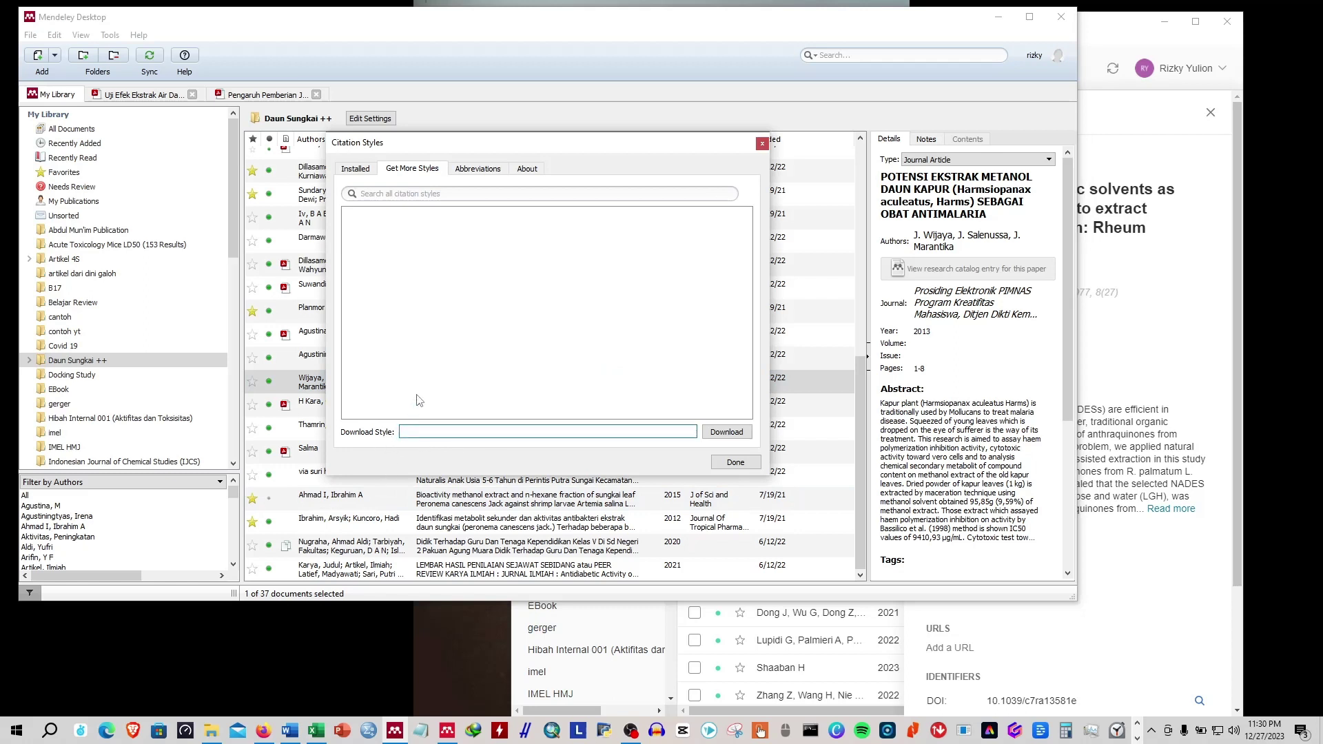
click(357, 169)
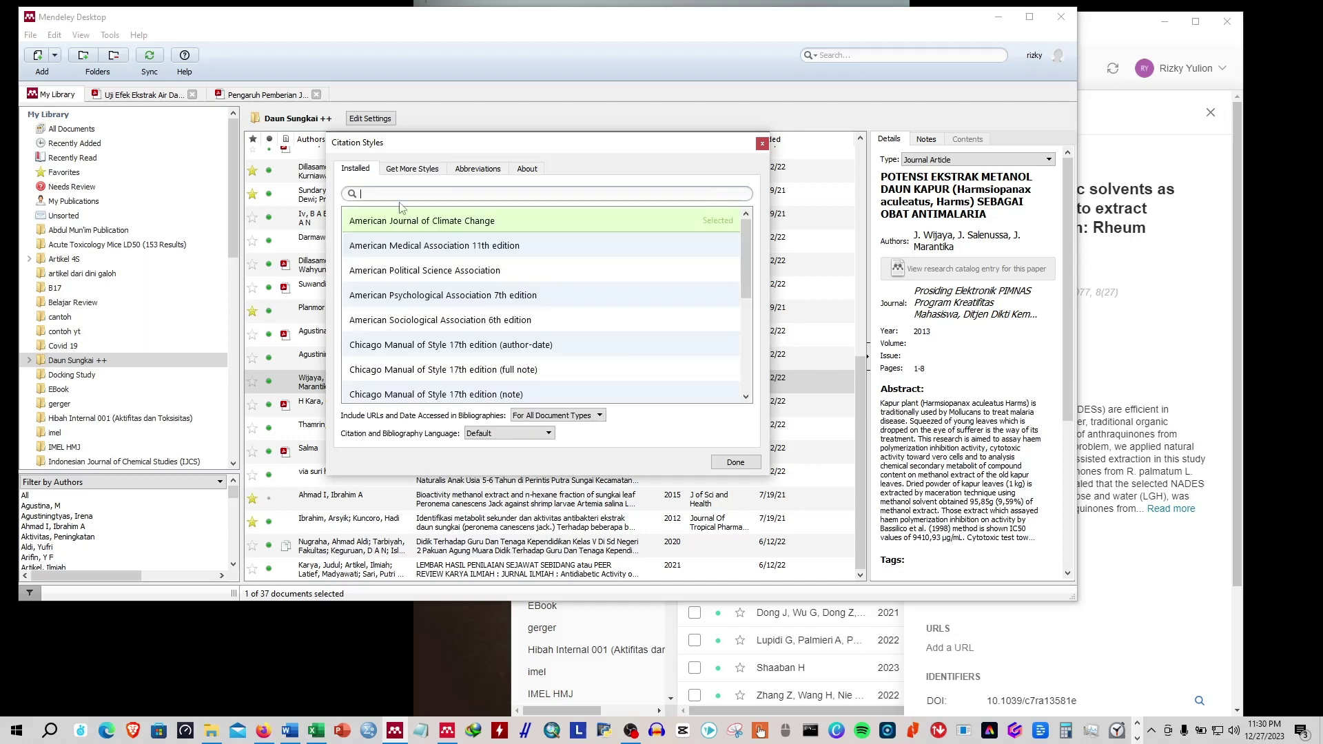
click(762, 143)
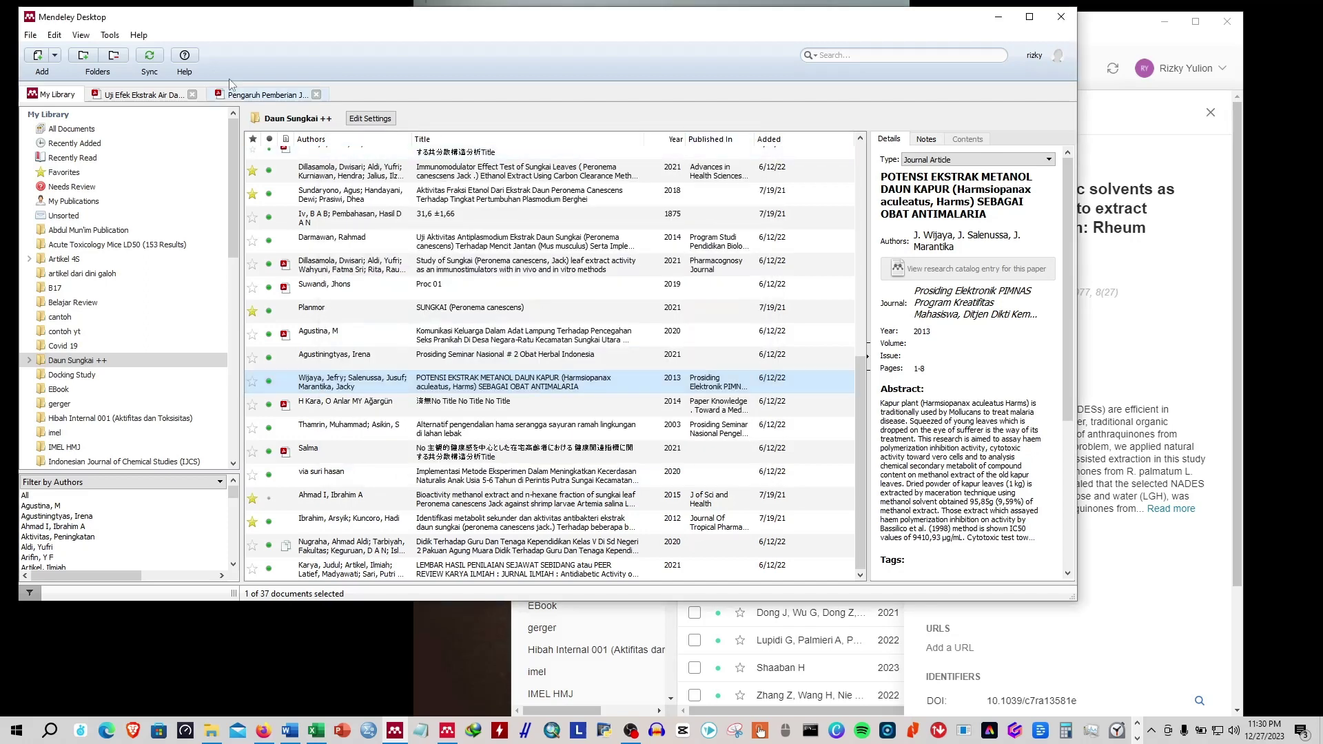
click(81, 36)
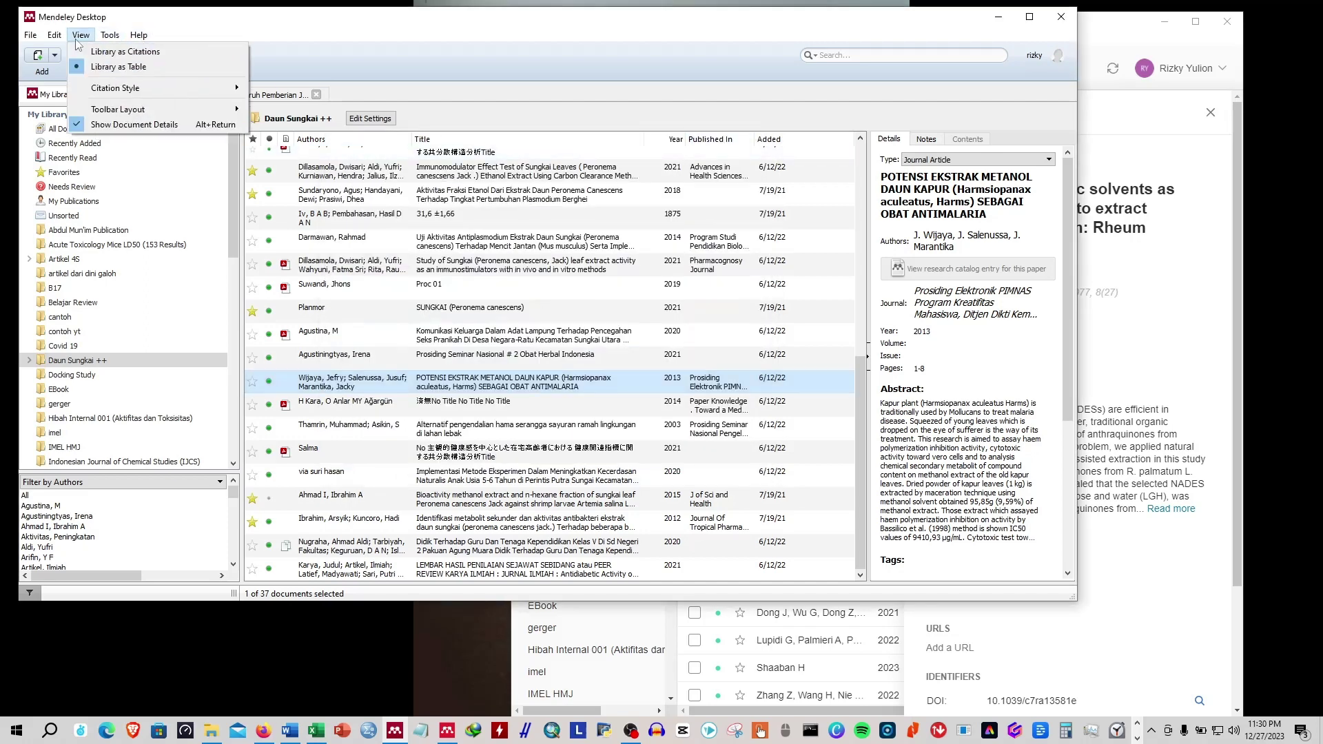
mouse_move(174, 88)
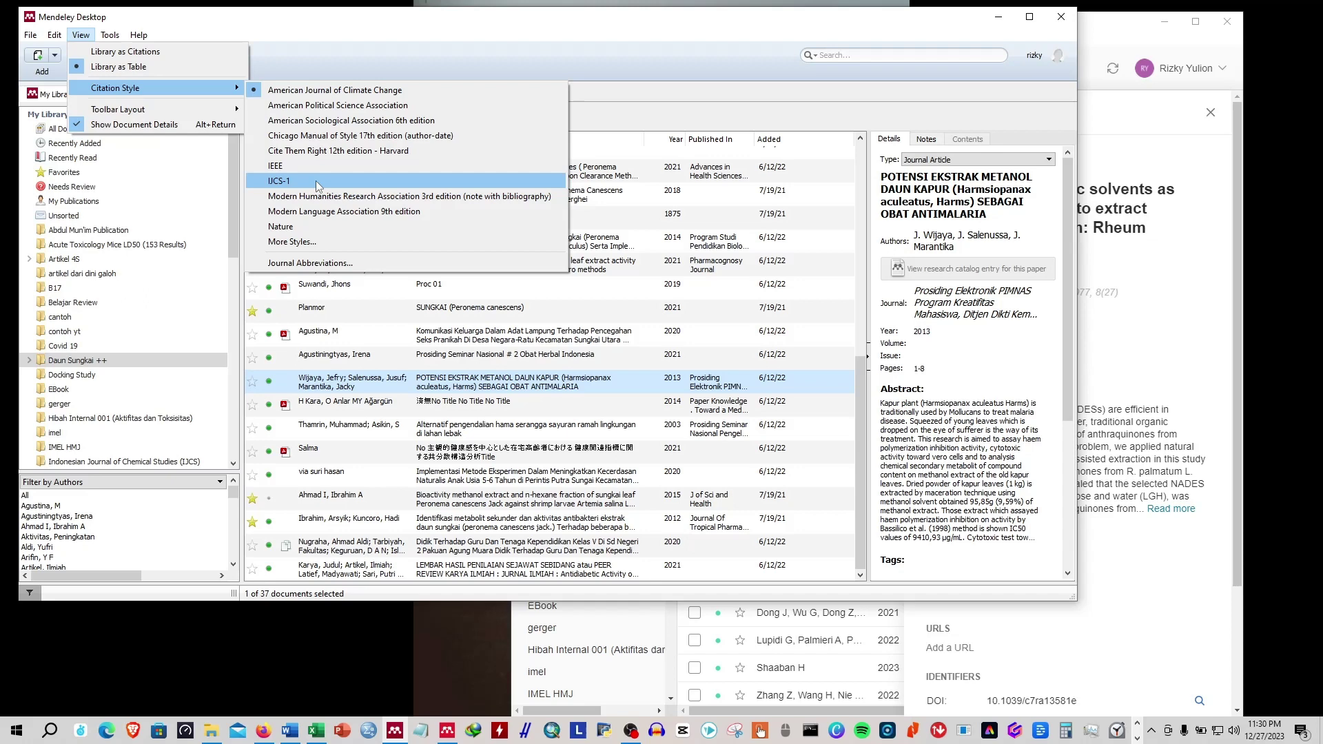
Preview several references' details, ending on the microwave-assisted polyphenol extraction article.
click(791, 660)
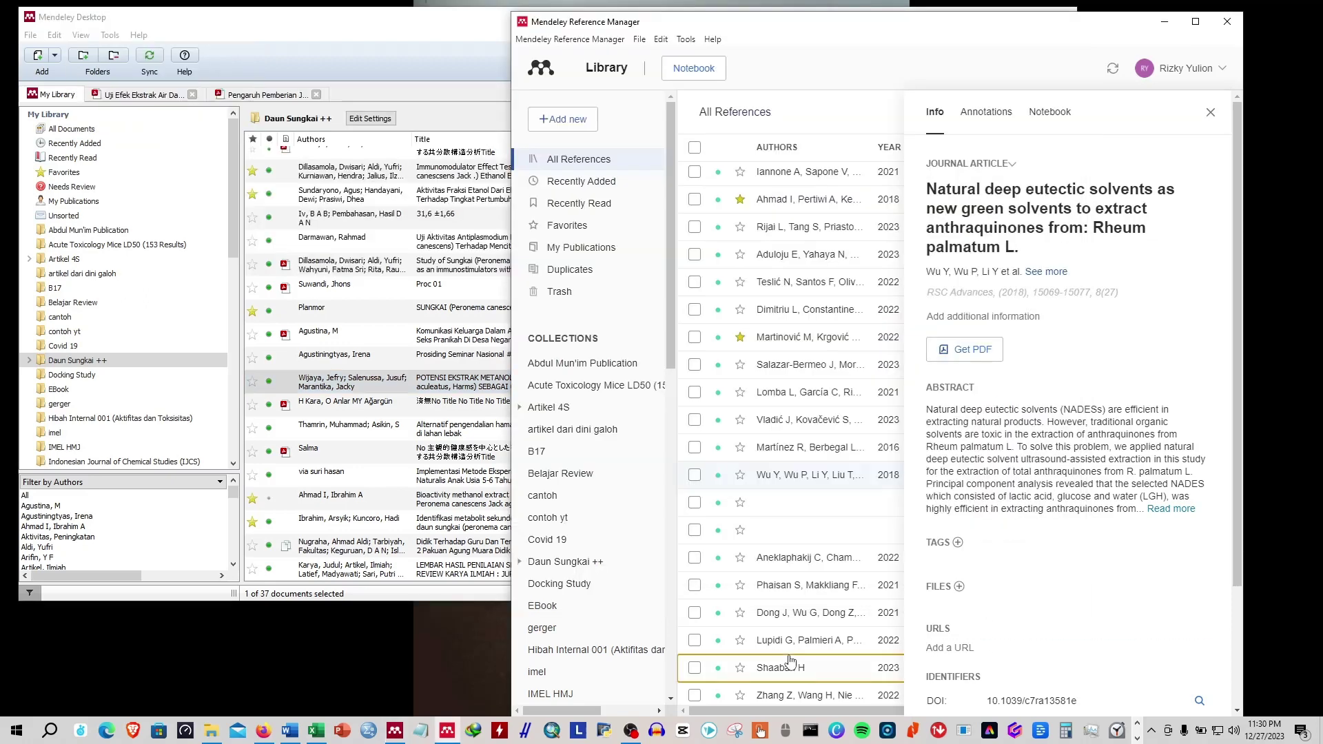
click(799, 254)
click(799, 365)
click(797, 475)
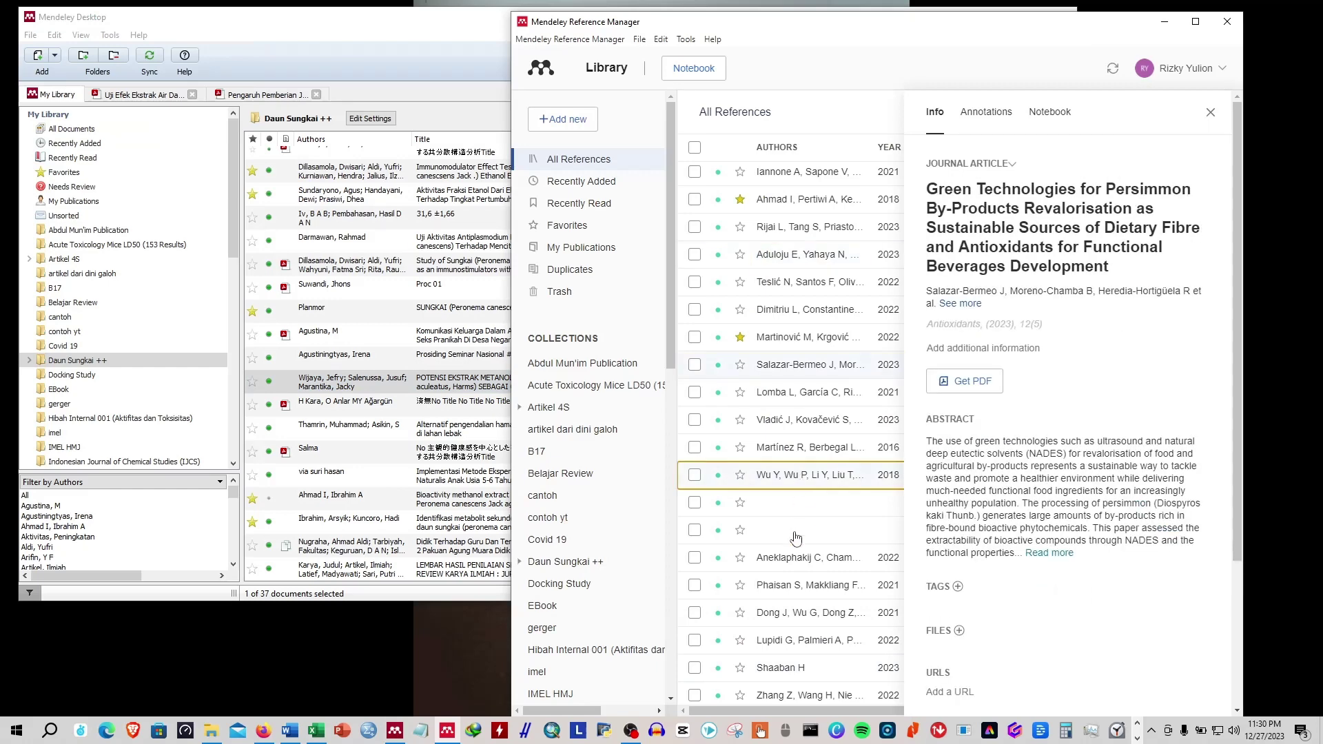
click(796, 534)
click(783, 286)
click(797, 397)
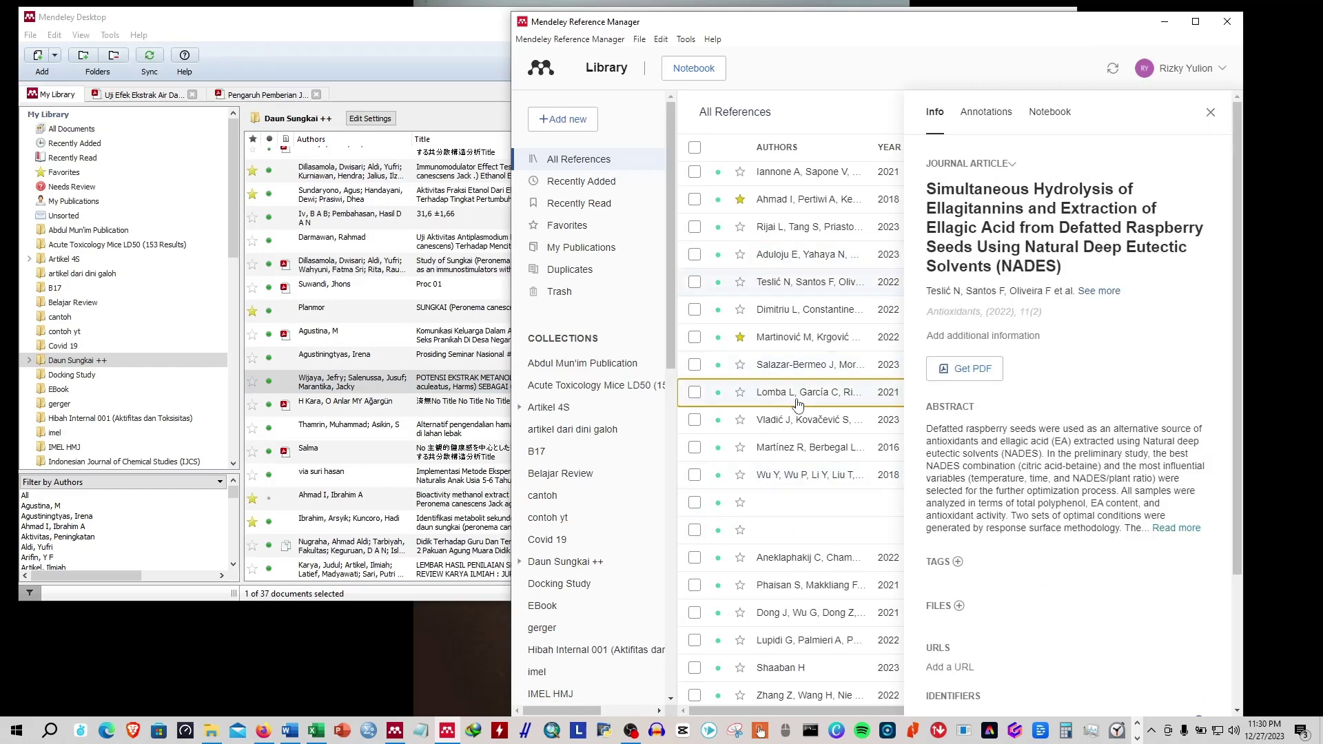
click(800, 323)
click(790, 233)
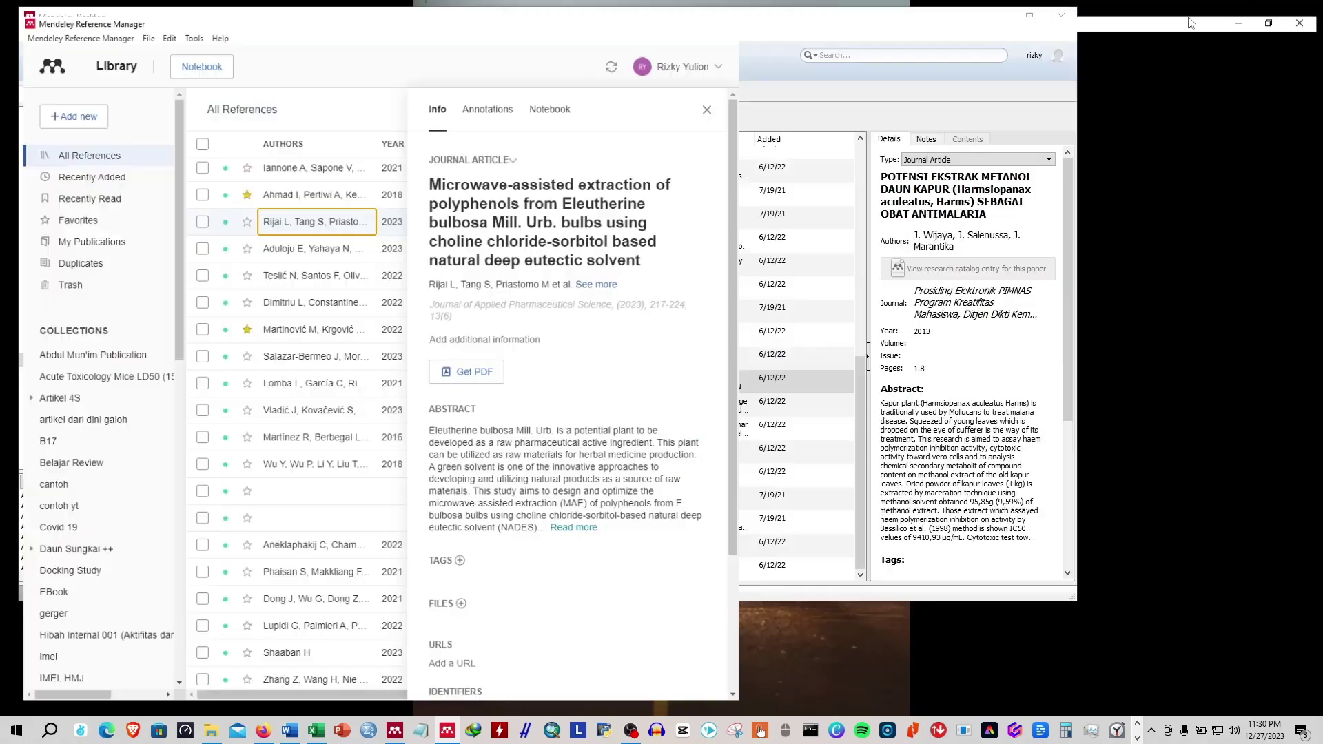
Maximize then restore the Reference Manager window and scroll the reference list.
click(1196, 22)
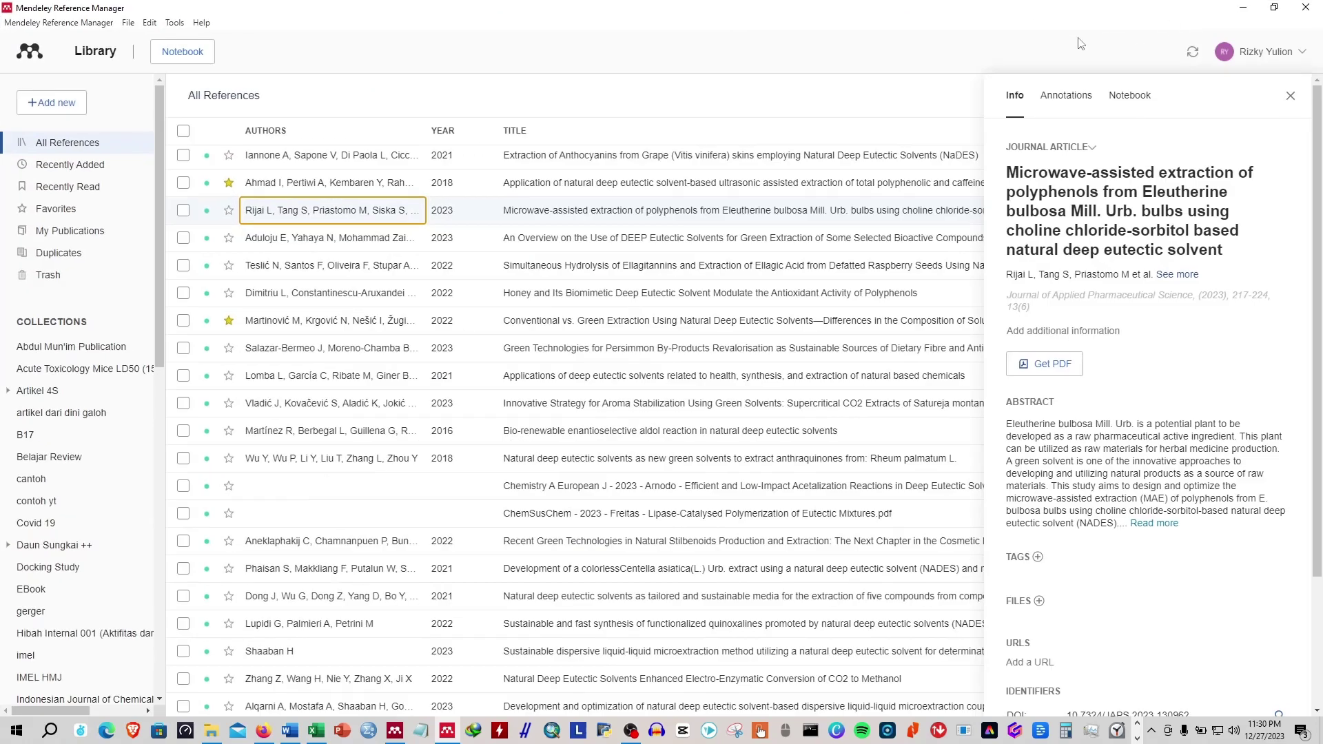
click(1274, 8)
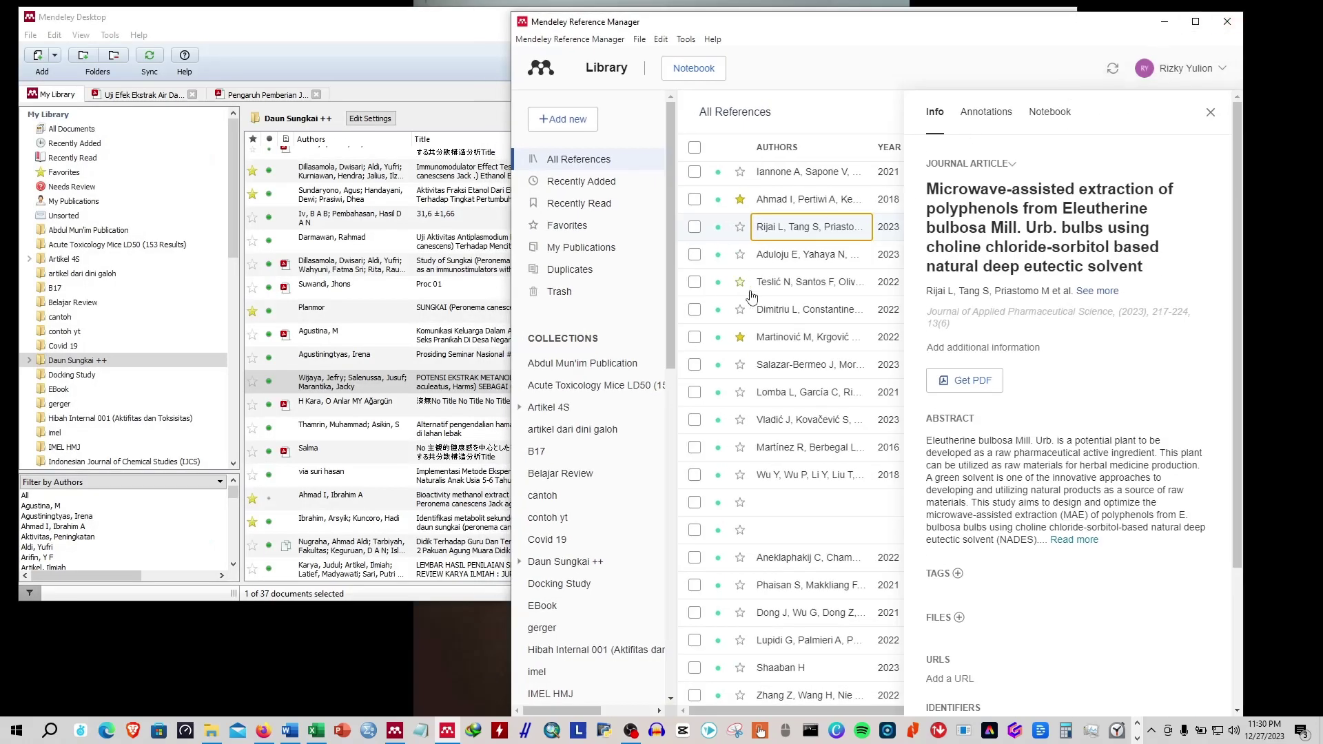
scroll(751, 297, down, 10)
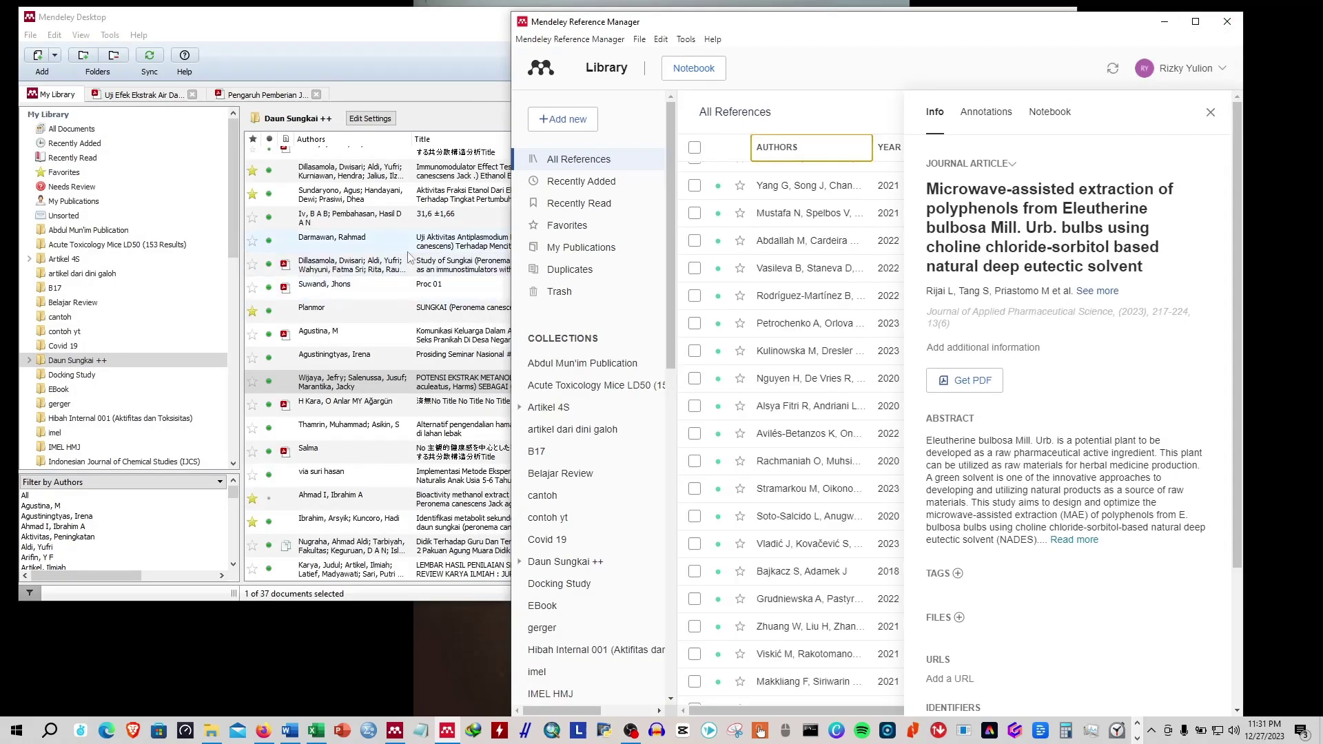
click(408, 254)
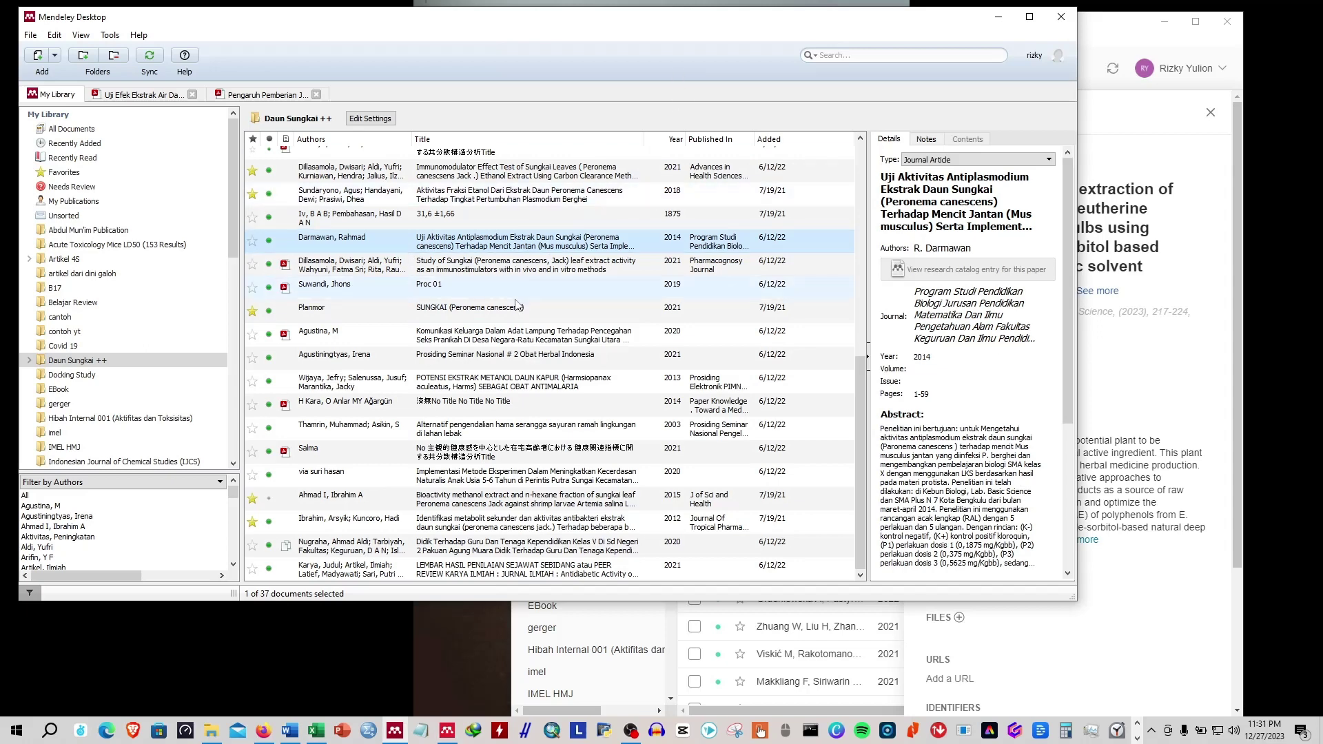
Browse the Belajar Review, B17 and Docking Study folders, ending in Hibah Internal 001.
click(483, 335)
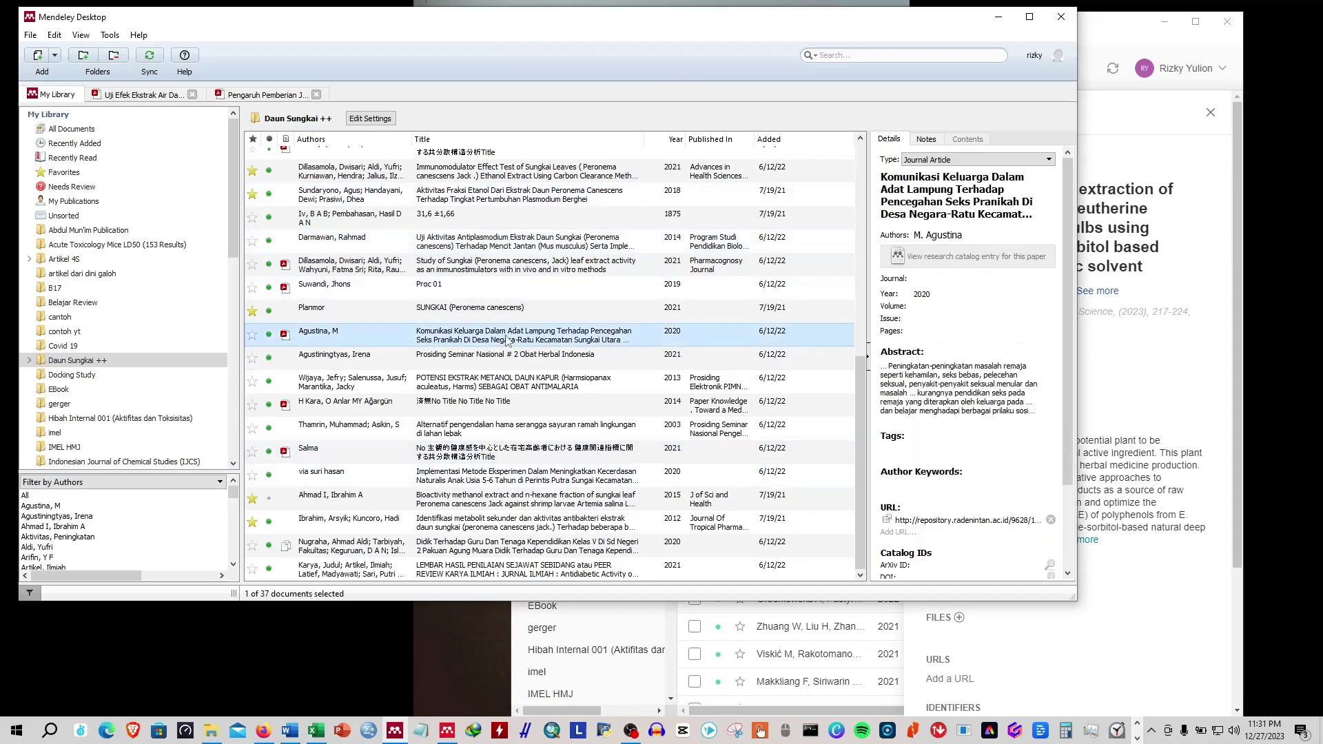
scroll(483, 335, up, 6)
click(157, 303)
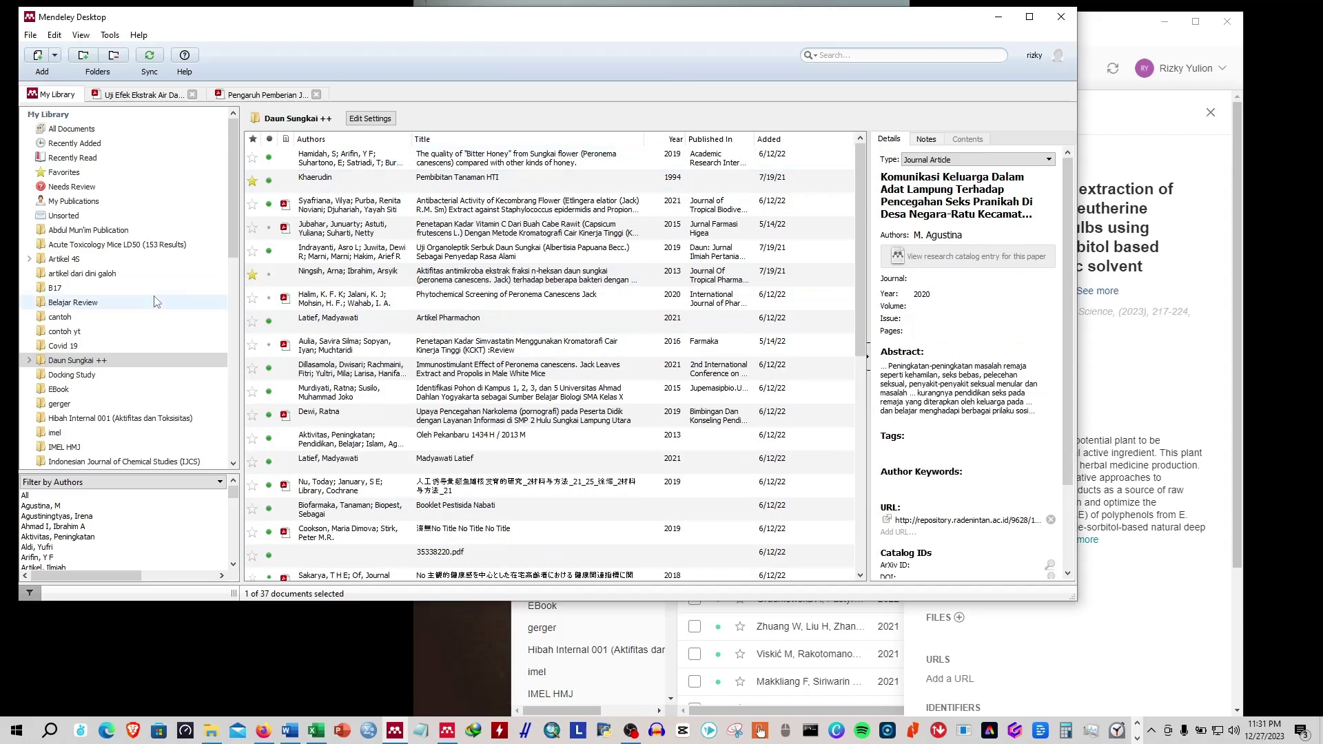
click(129, 232)
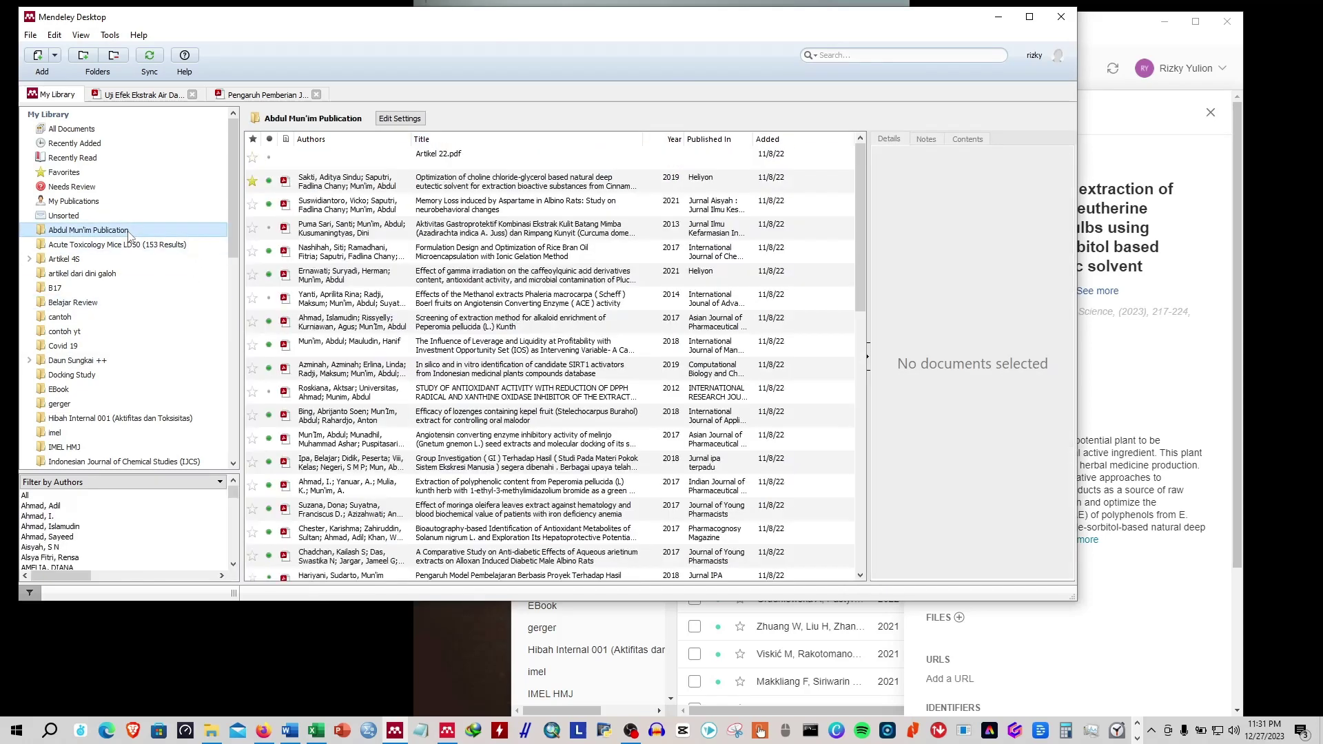
click(132, 289)
click(118, 374)
click(114, 421)
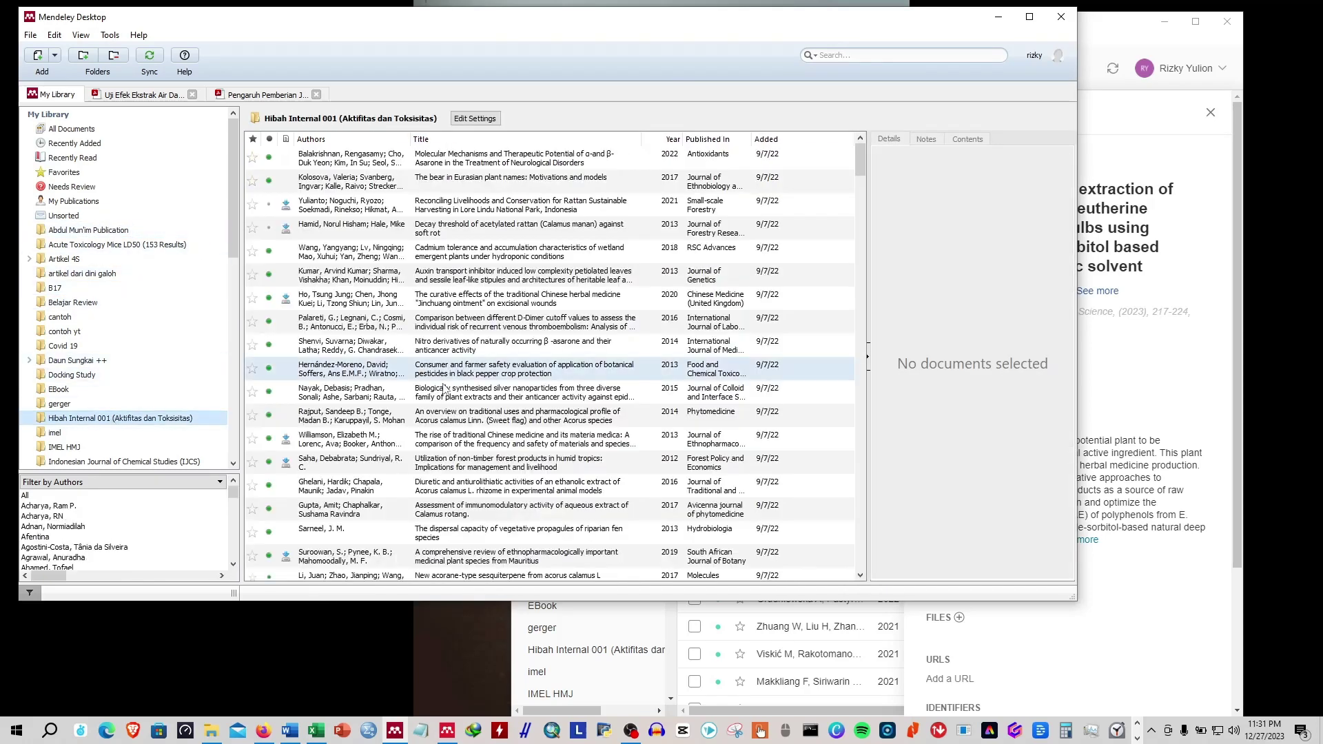